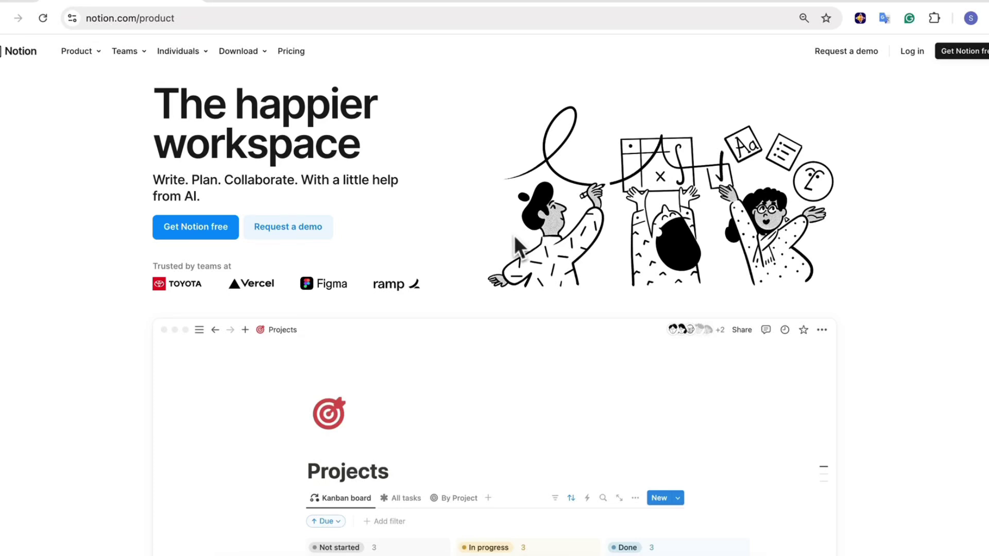
# Step: Open the existing automation of the Daily Journal (Recurring) database and examine its recurrence schedule and its actions
pyautogui.moveTo(90, 57)
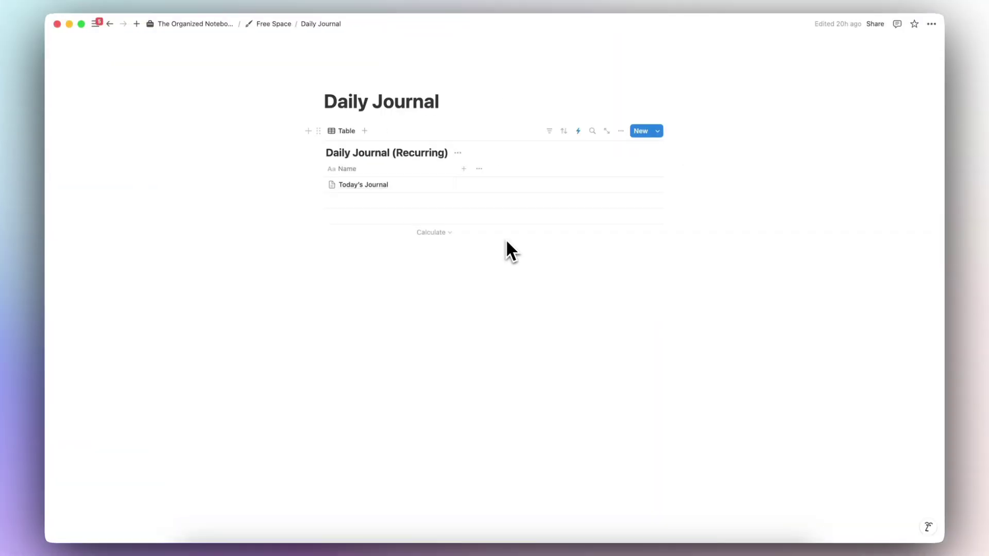
pyautogui.click(578, 131)
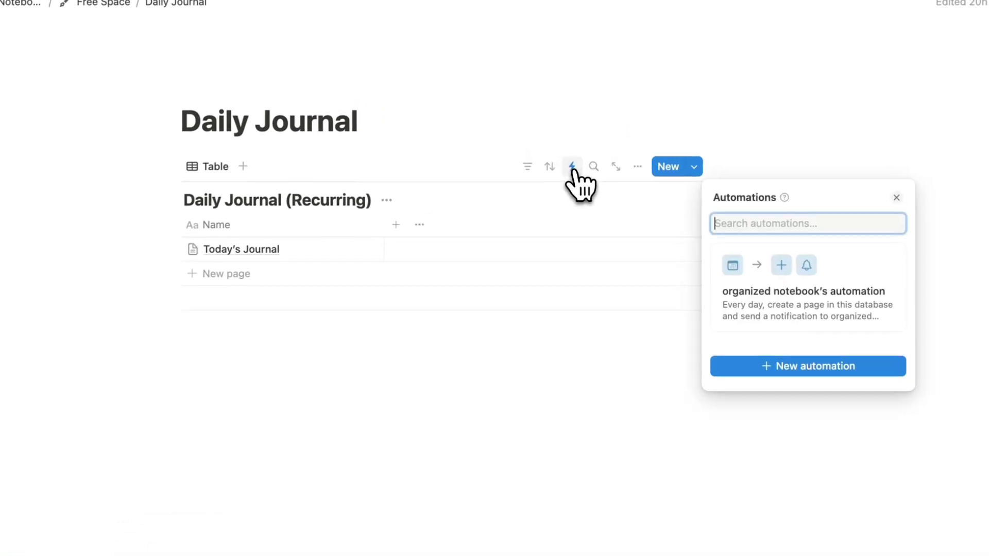
pyautogui.click(757, 312)
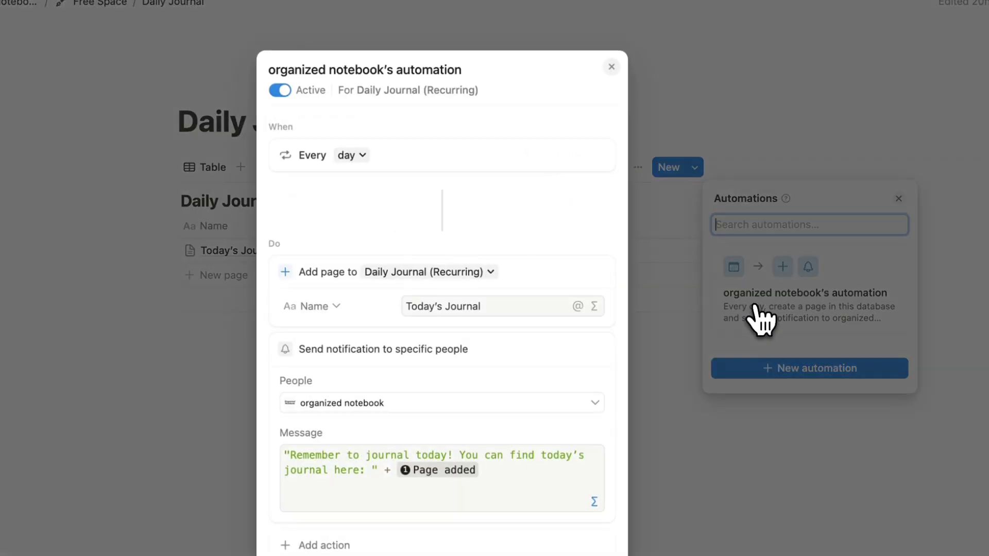
pyautogui.click(351, 156)
pyautogui.click(419, 183)
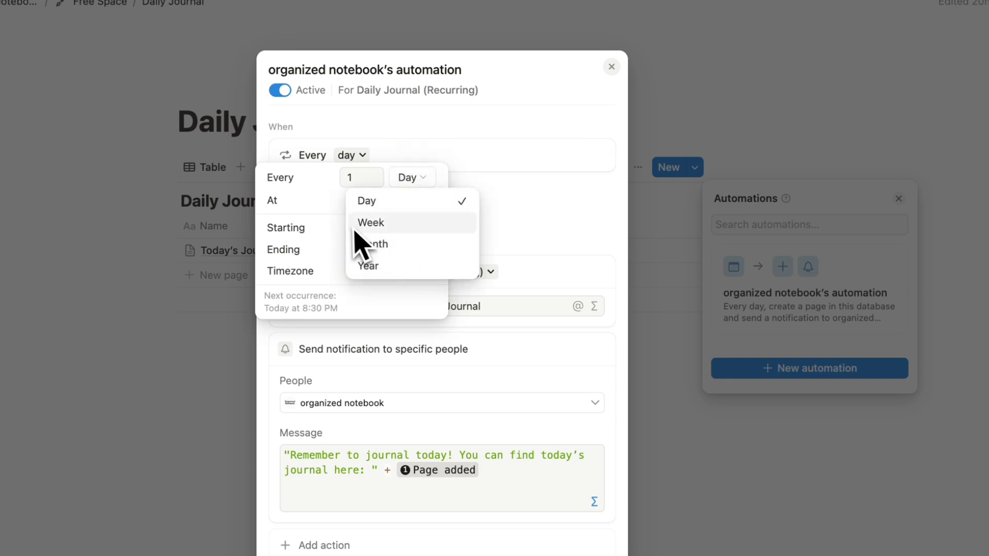
pyautogui.click(360, 202)
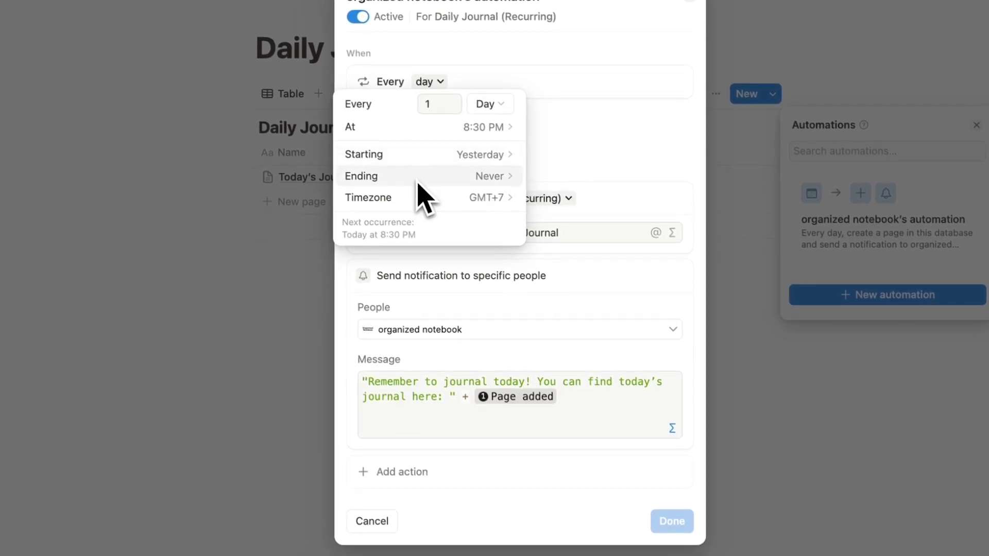
pyautogui.click(578, 171)
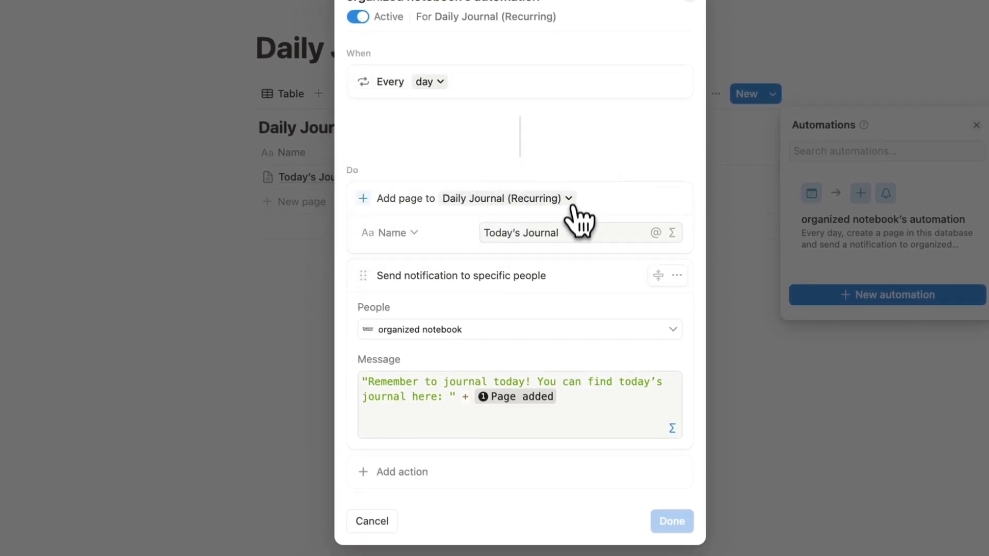
pyautogui.click(580, 410)
pyautogui.press('Escape')
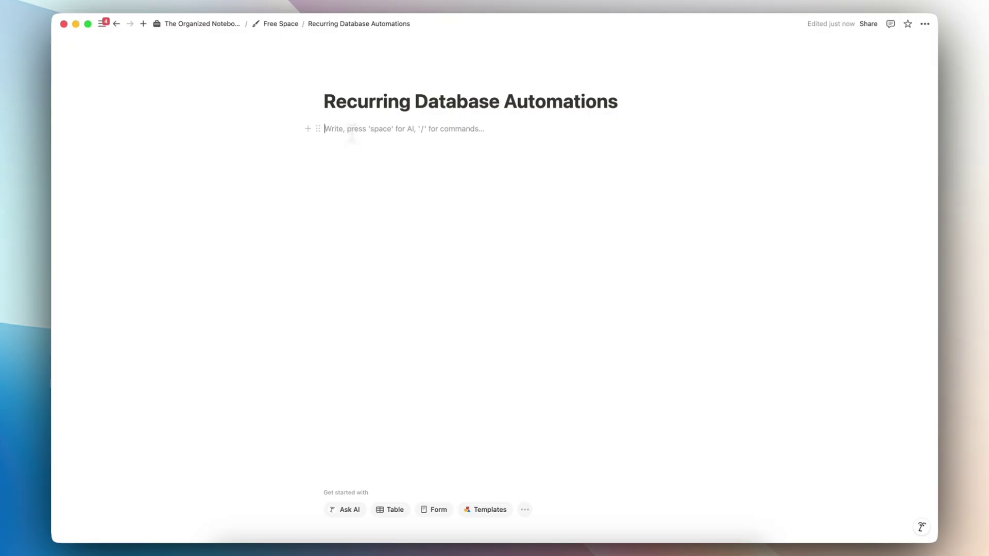
# Step: Insert a new inline database on the Recurring Database Automations page
pyautogui.write('/')
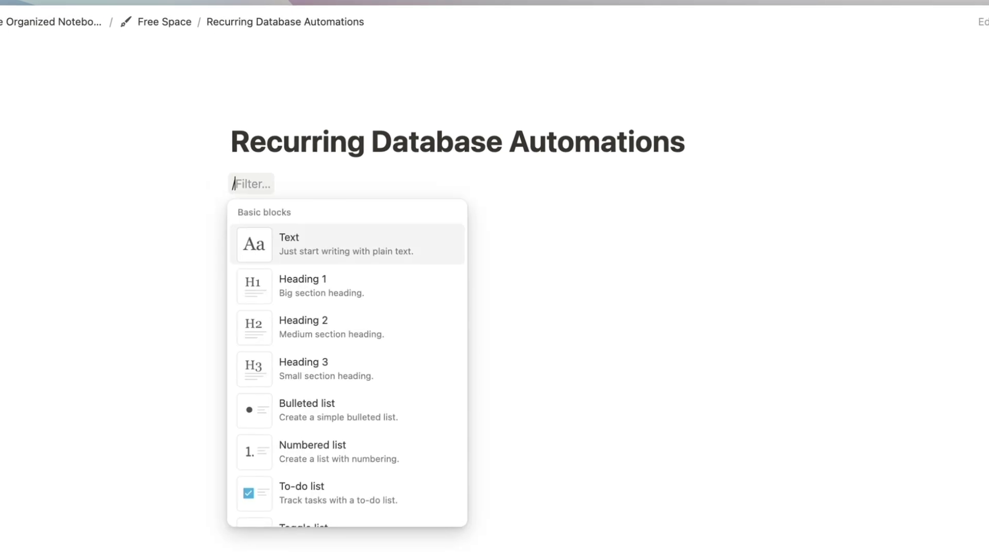
pyautogui.write('data')
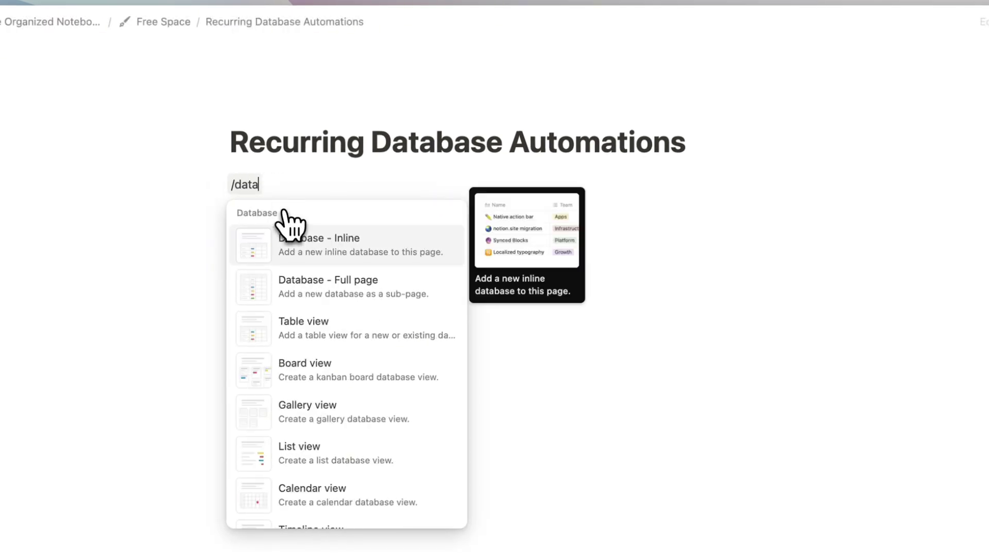
pyautogui.click(297, 234)
pyautogui.click(855, 280)
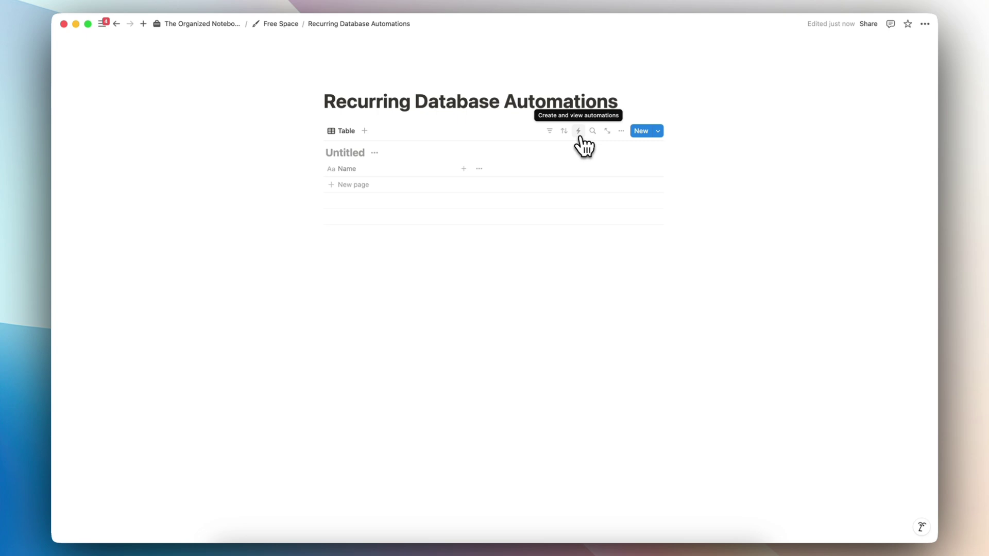
# Step: Start a new automation for the untitled database with a recurring trigger that runs every day
pyautogui.click(578, 131)
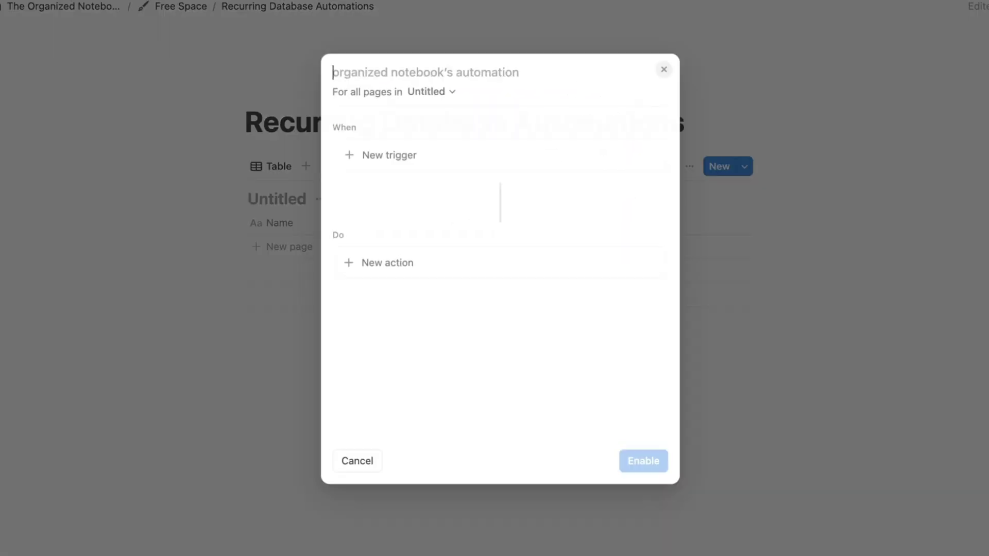
pyautogui.click(434, 163)
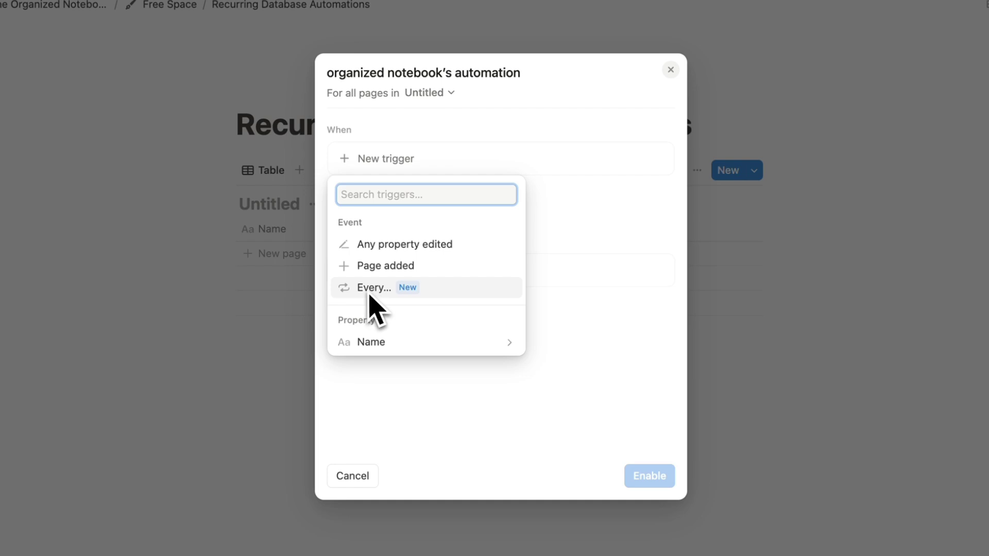
pyautogui.click(412, 296)
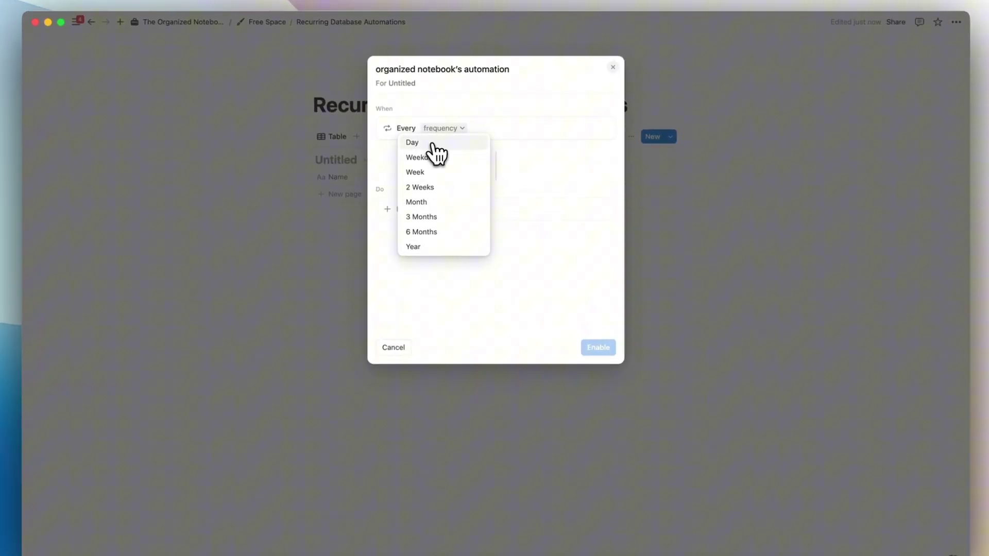
pyautogui.click(433, 144)
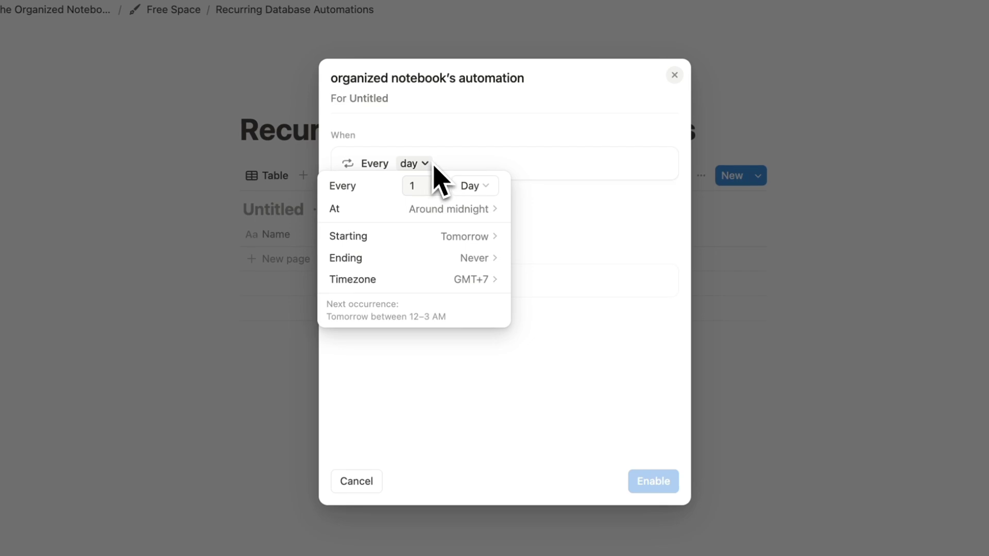
# Step: Set the daily trigger to run at 9 AM and check its start date option
pyautogui.click(481, 208)
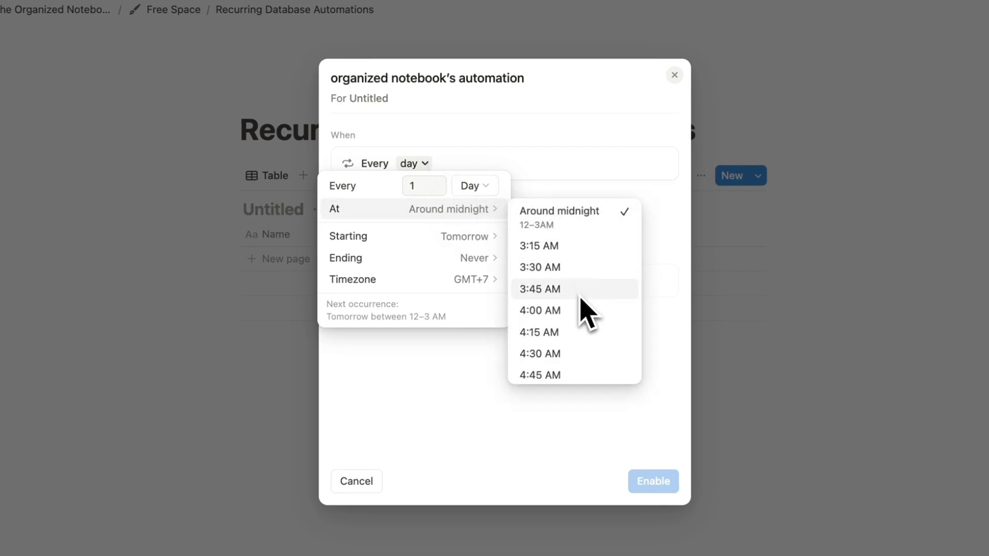
pyautogui.scroll(-2, 569, 355)
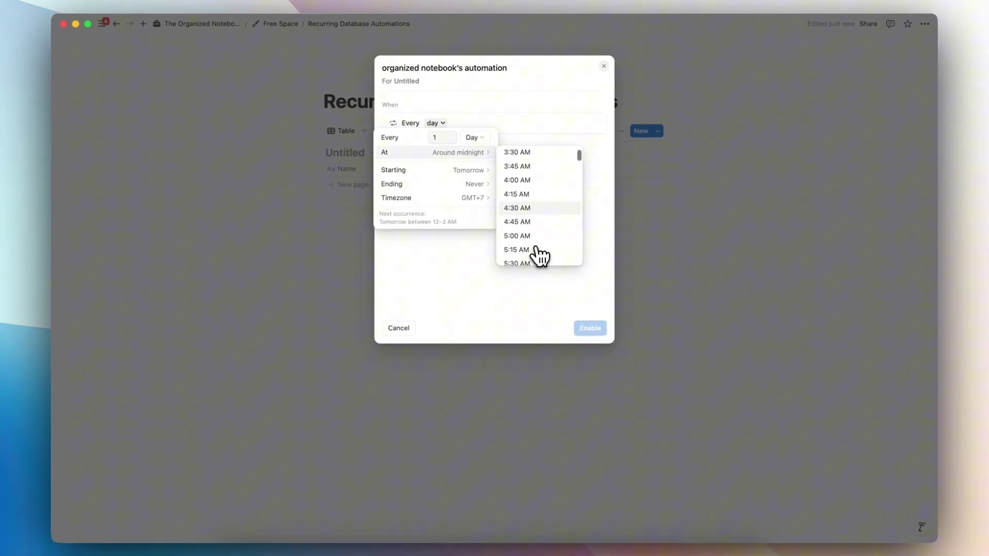
pyautogui.scroll(-10, 540, 255)
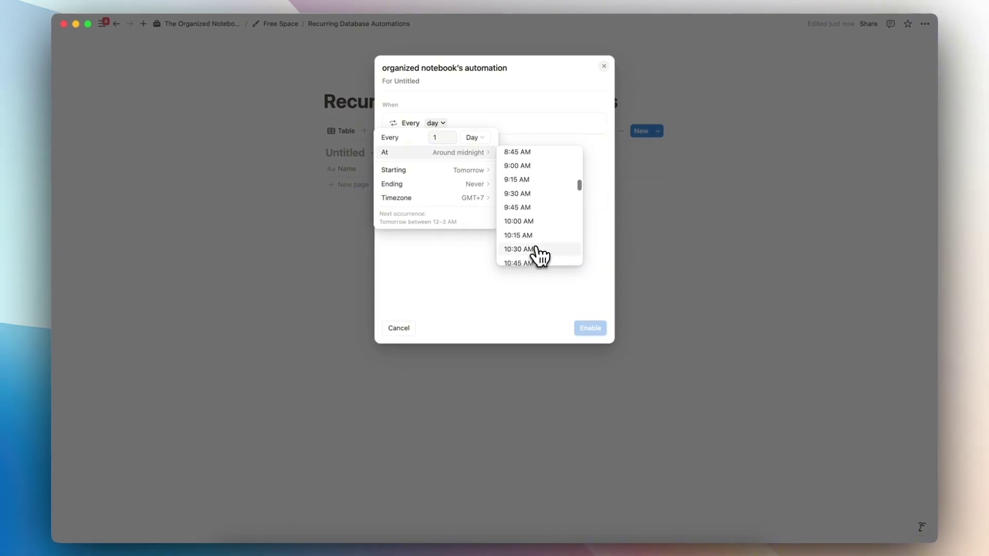
pyautogui.click(531, 169)
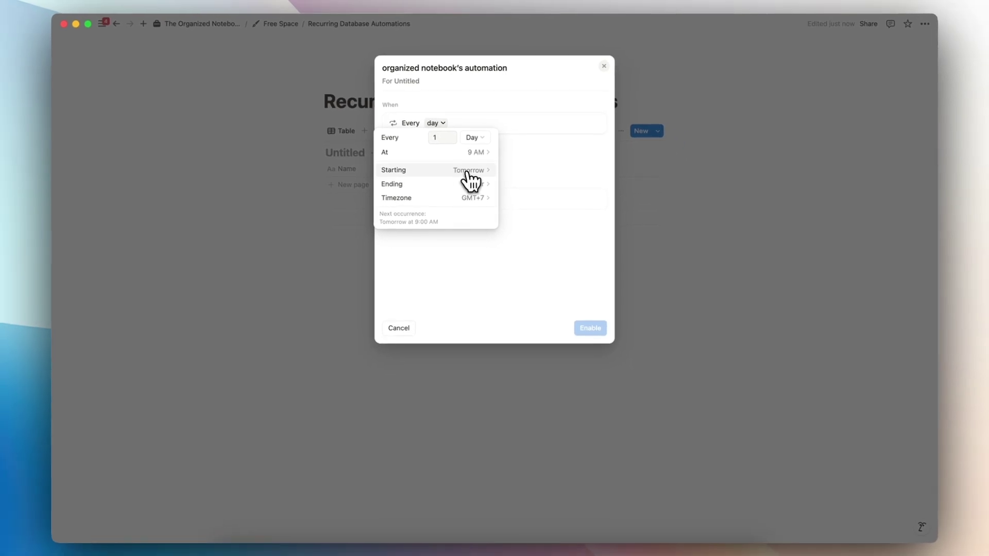
pyautogui.click(478, 173)
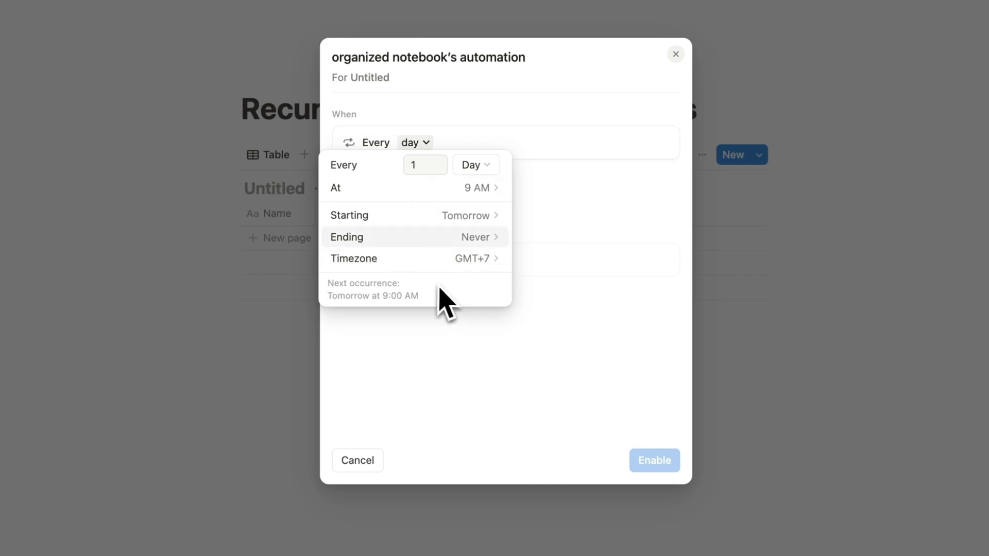
pyautogui.click(556, 212)
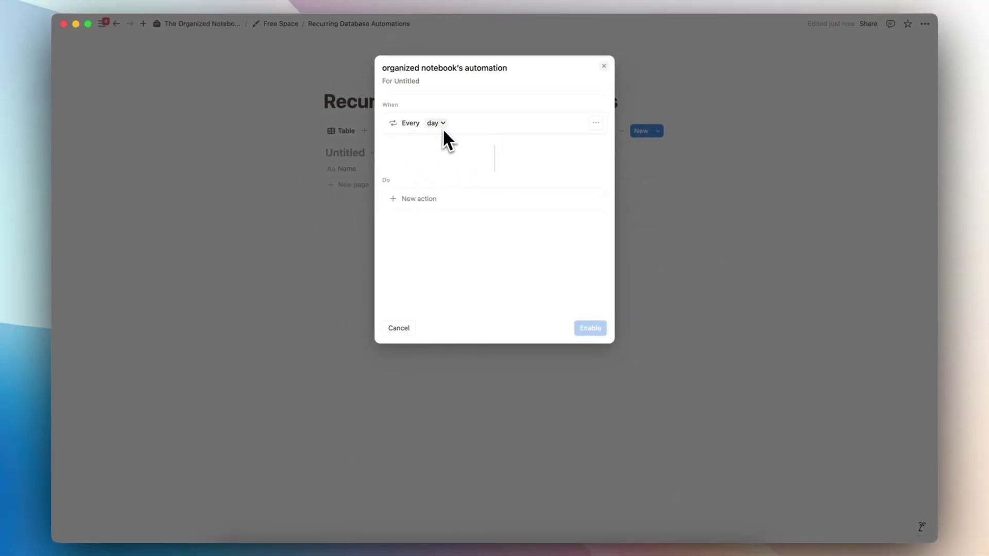
# Step: Review the actions available for the recurring trigger and discard the automation draft
pyautogui.click(458, 210)
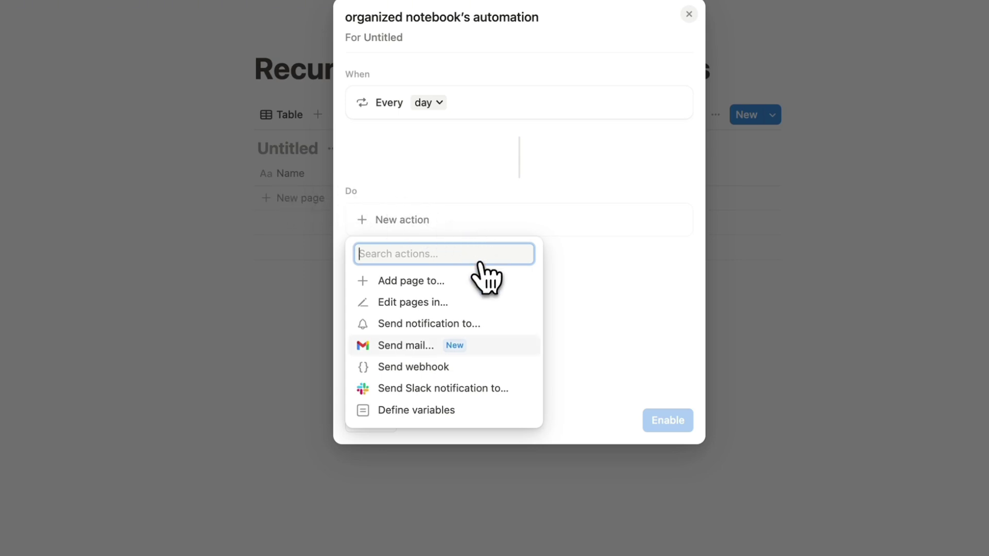
pyautogui.click(425, 346)
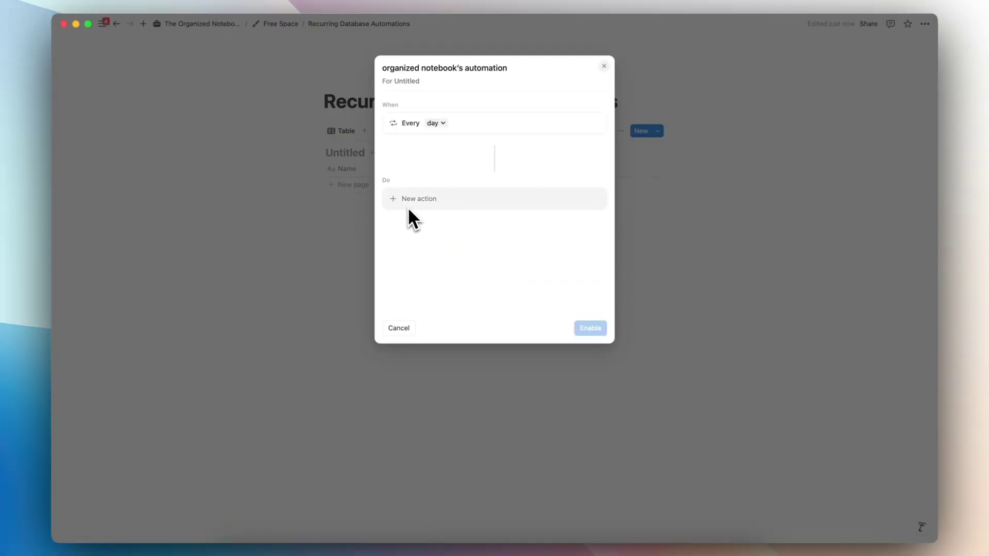
pyautogui.click(658, 230)
pyautogui.click(548, 292)
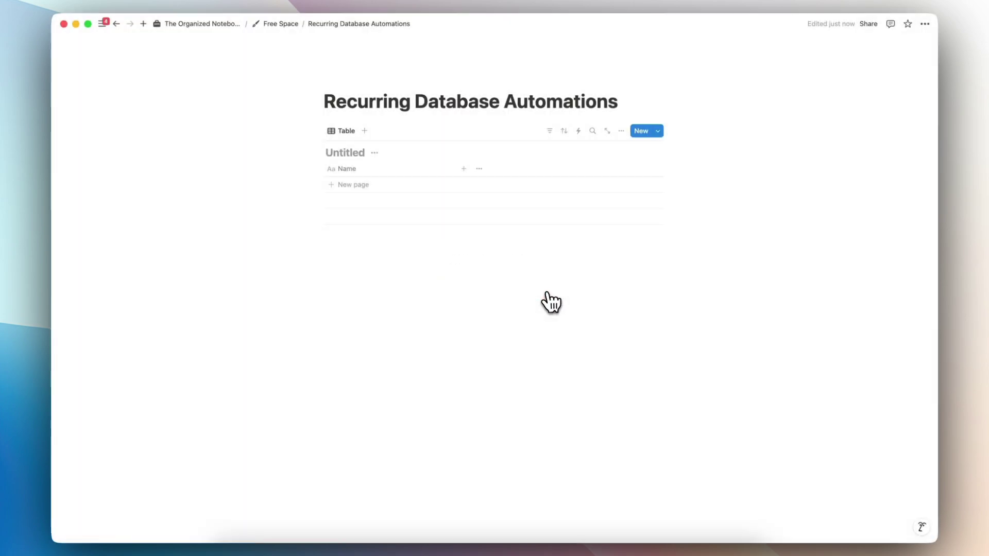
# Step: Create a new database template titled Daily Journal
pyautogui.click(659, 132)
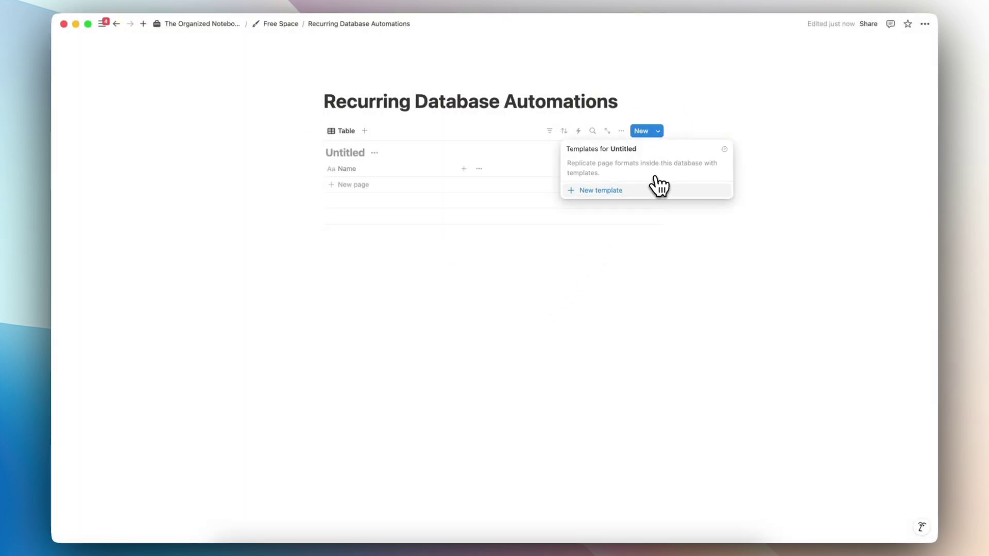
pyautogui.click(655, 196)
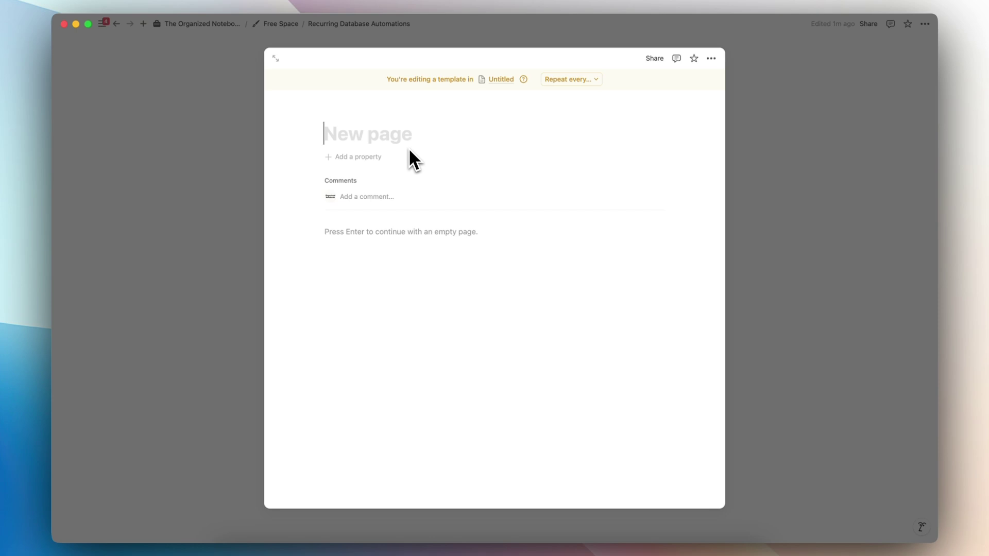
pyautogui.write('Daily Journal')
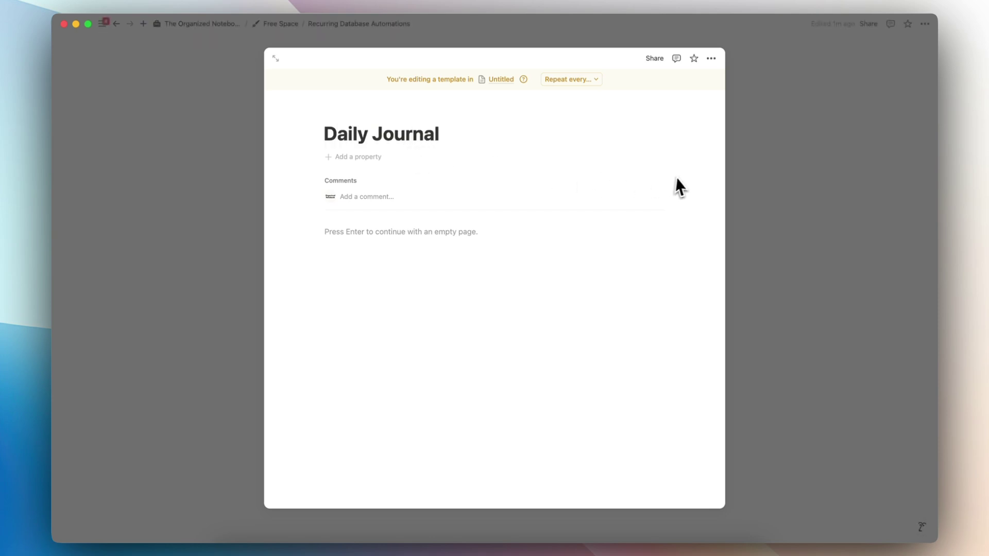
pyautogui.click(756, 169)
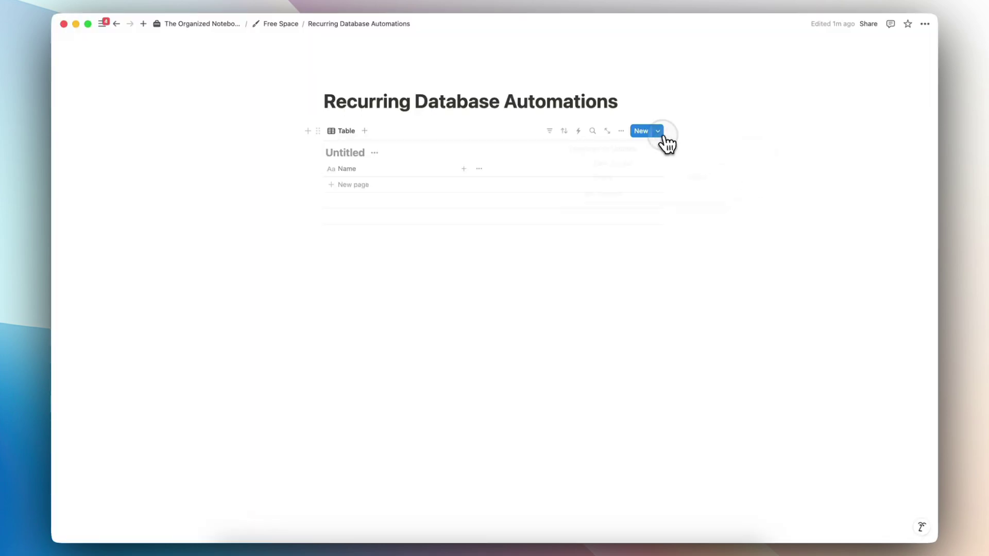
# Step: Set the Daily Journal template to repeat every day
pyautogui.click(723, 165)
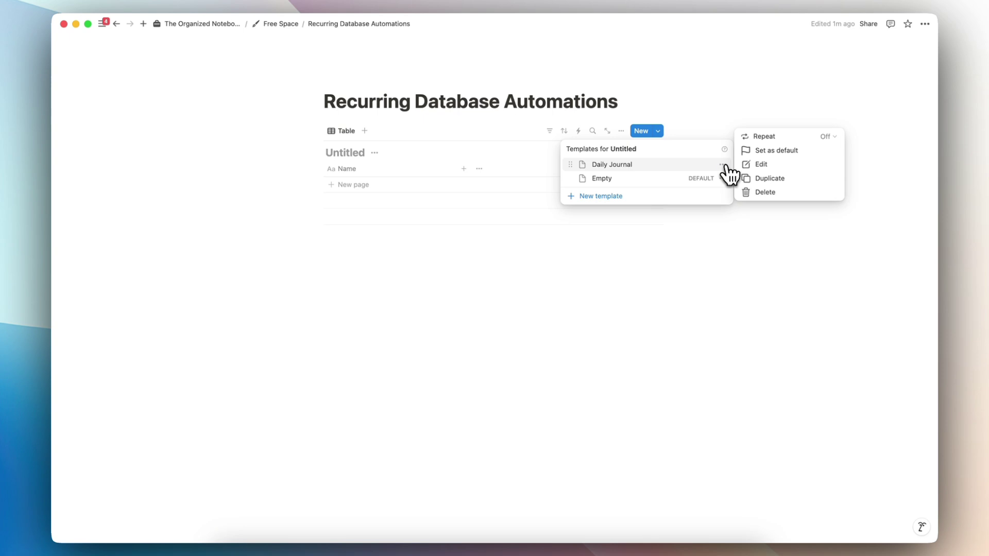
pyautogui.click(765, 138)
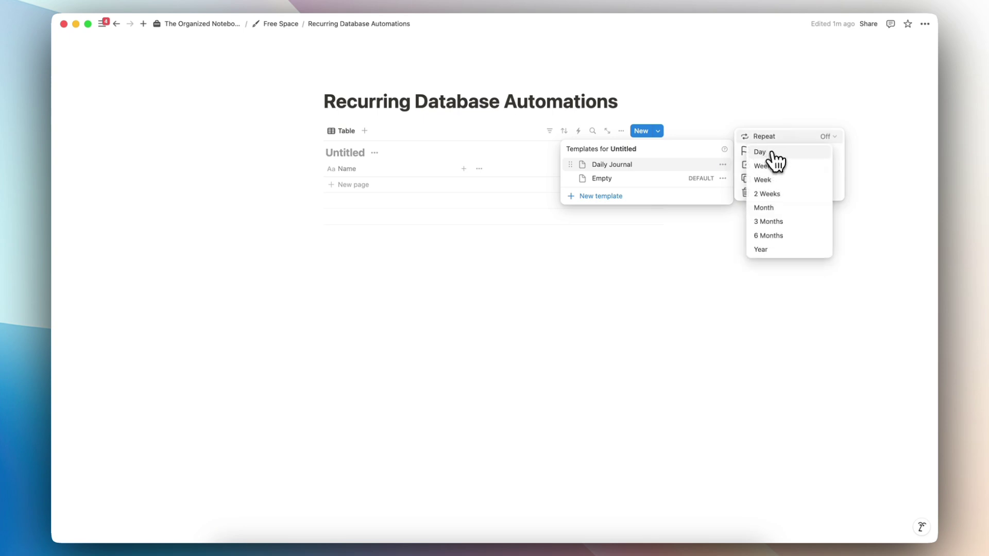
pyautogui.click(772, 153)
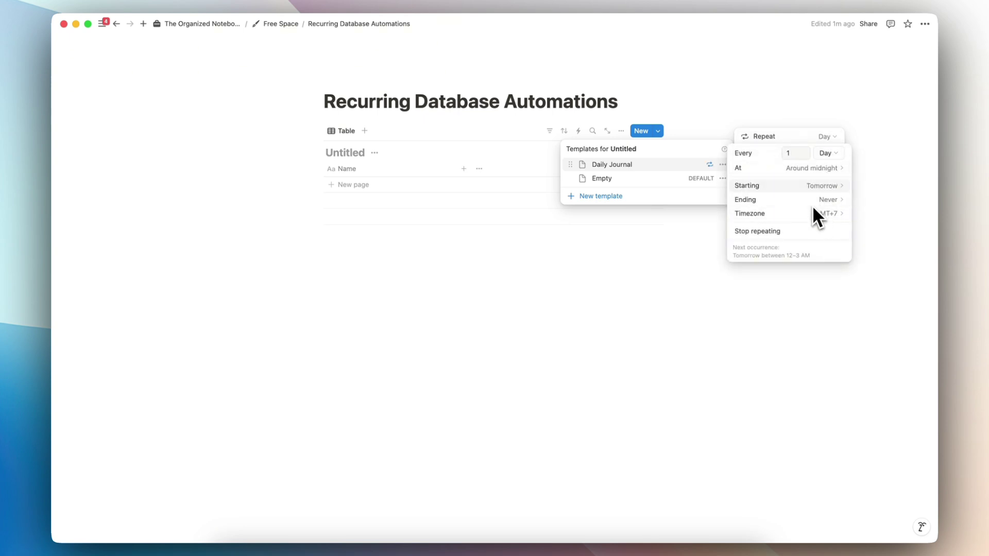
pyautogui.click(734, 122)
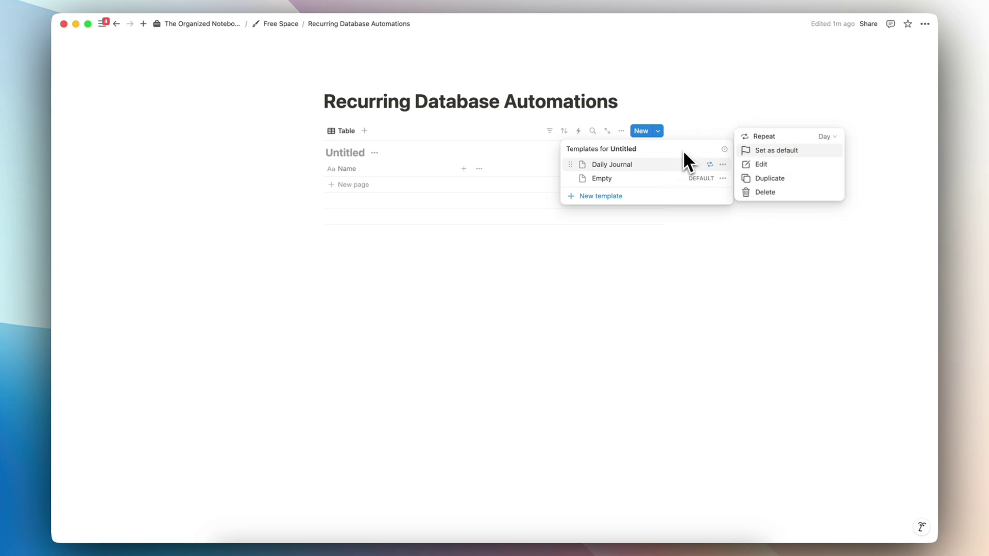
pyautogui.click(695, 137)
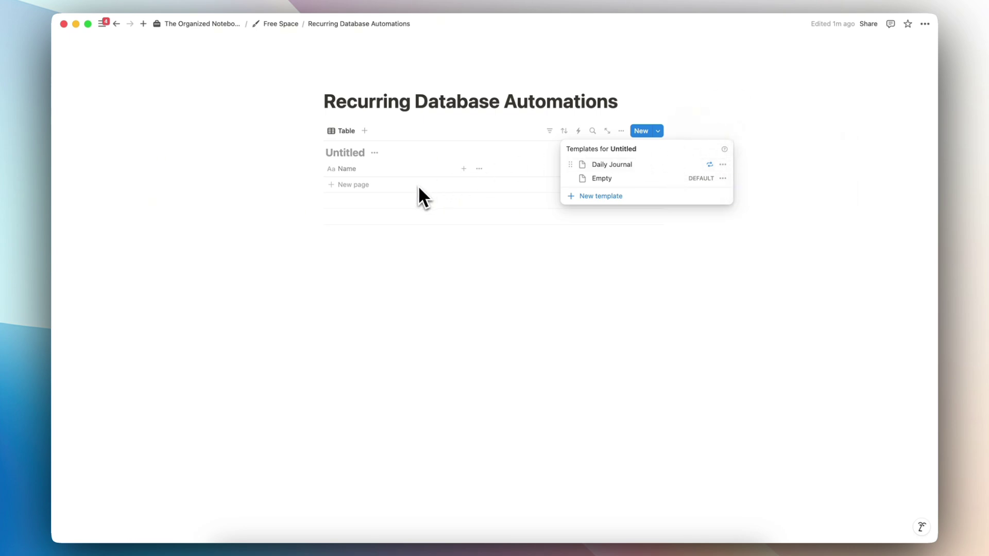
# Step: Title the inline database Recurring Database Automations and create an automation for it that triggers every day
pyautogui.click(448, 158)
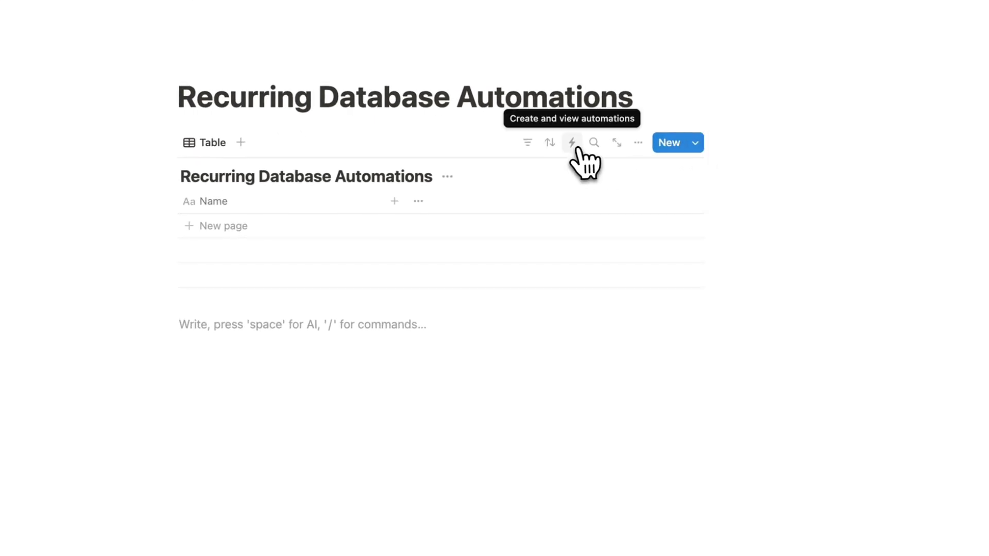
pyautogui.click(572, 150)
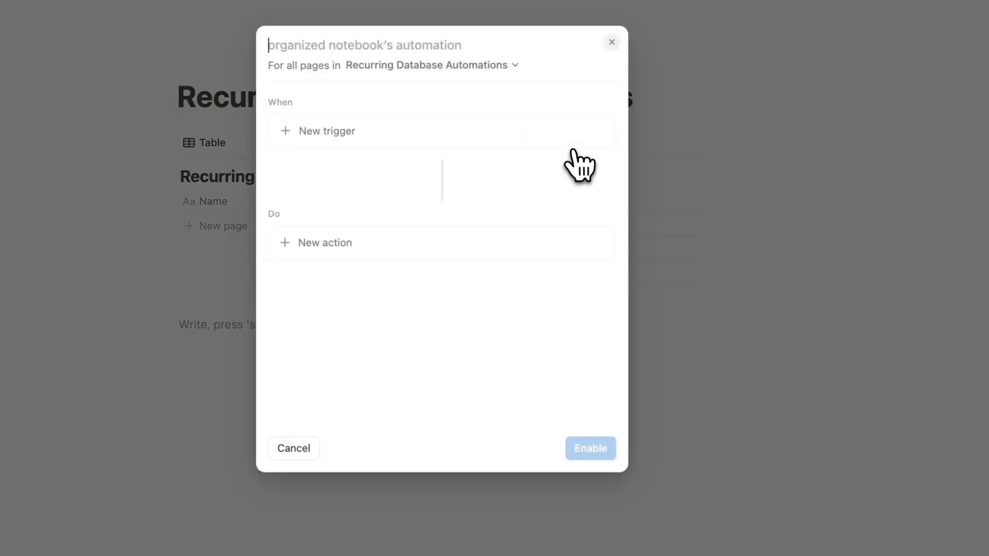
pyautogui.click(380, 135)
pyautogui.click(340, 258)
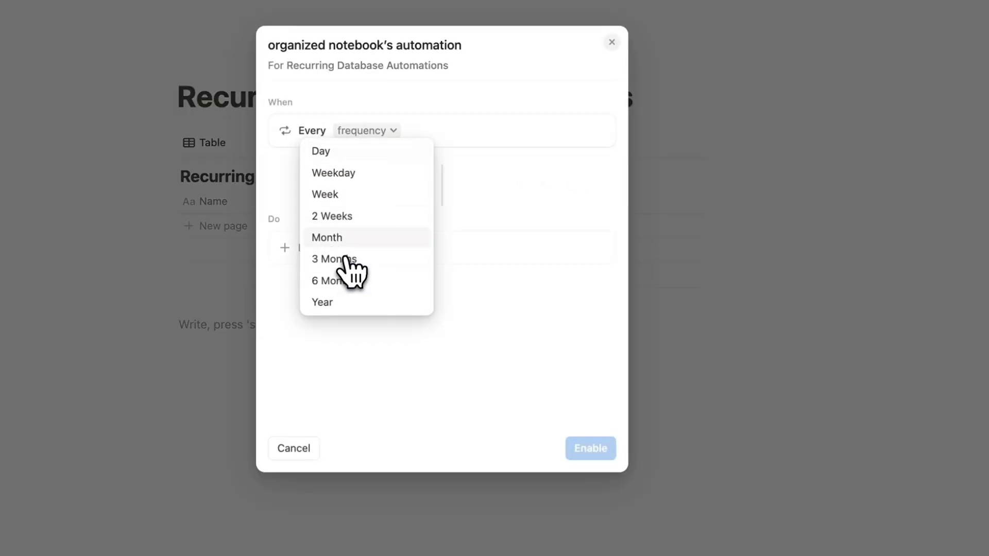
pyautogui.click(354, 153)
pyautogui.click(392, 336)
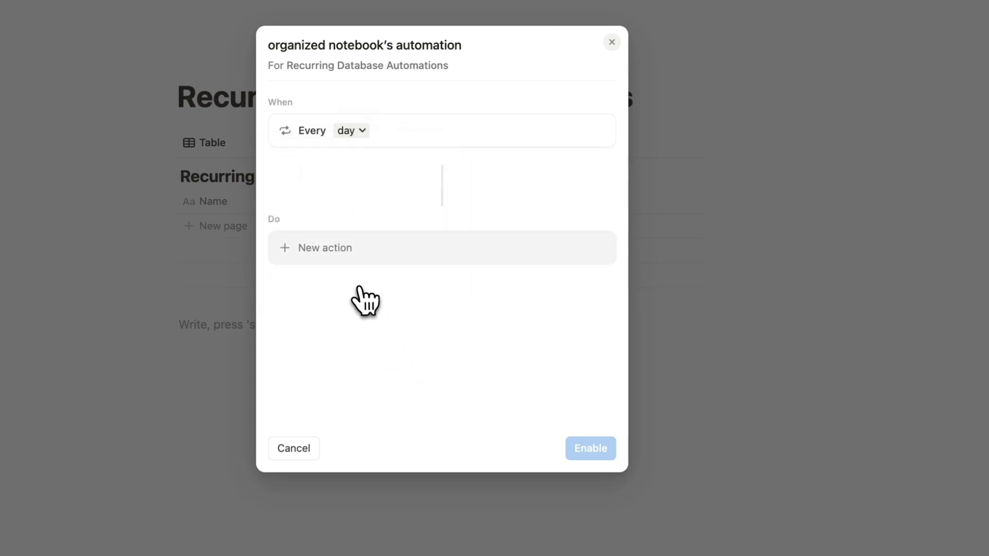
# Step: Add an action that adds a page to the Recurring Database Automations database using the Daily Journal template
pyautogui.click(344, 261)
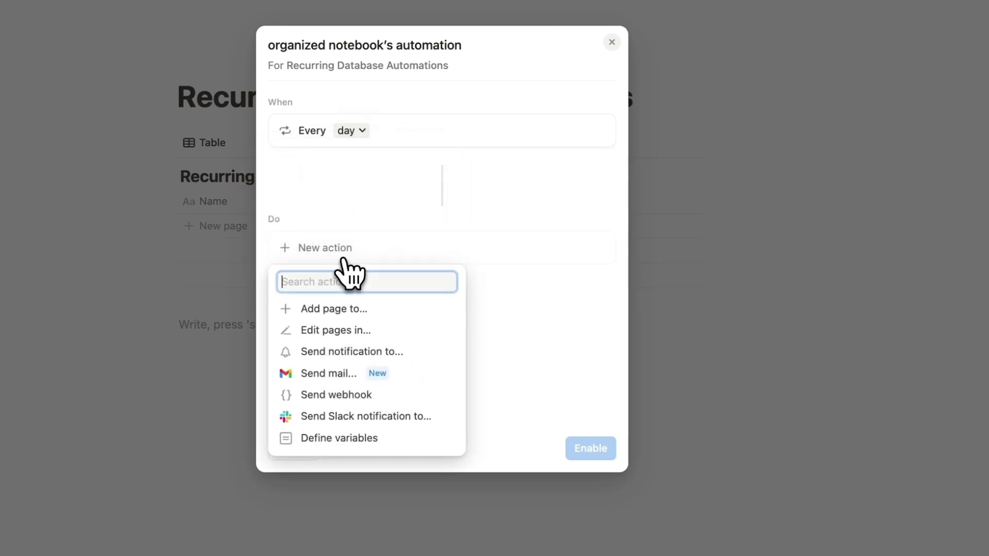
pyautogui.click(345, 309)
pyautogui.click(420, 249)
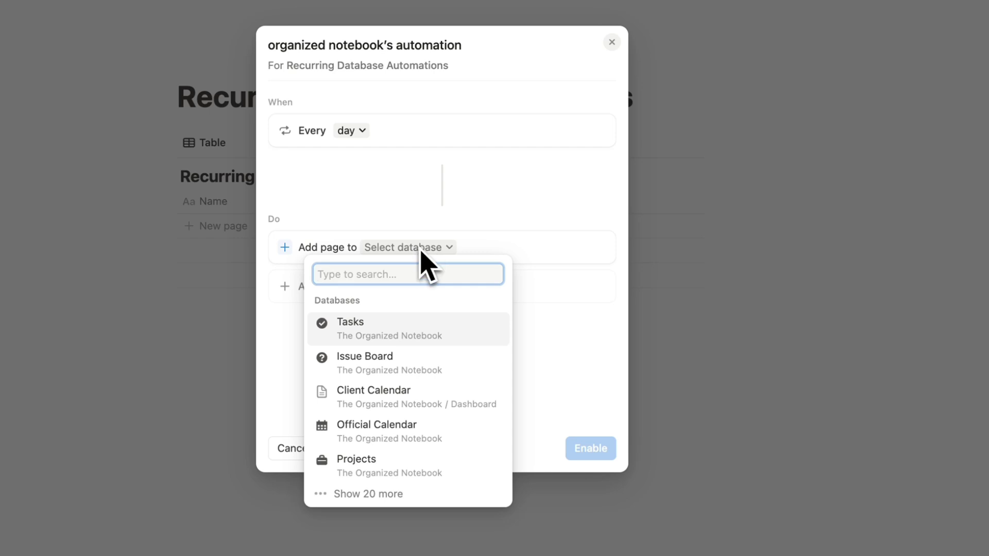
pyautogui.write('recurring')
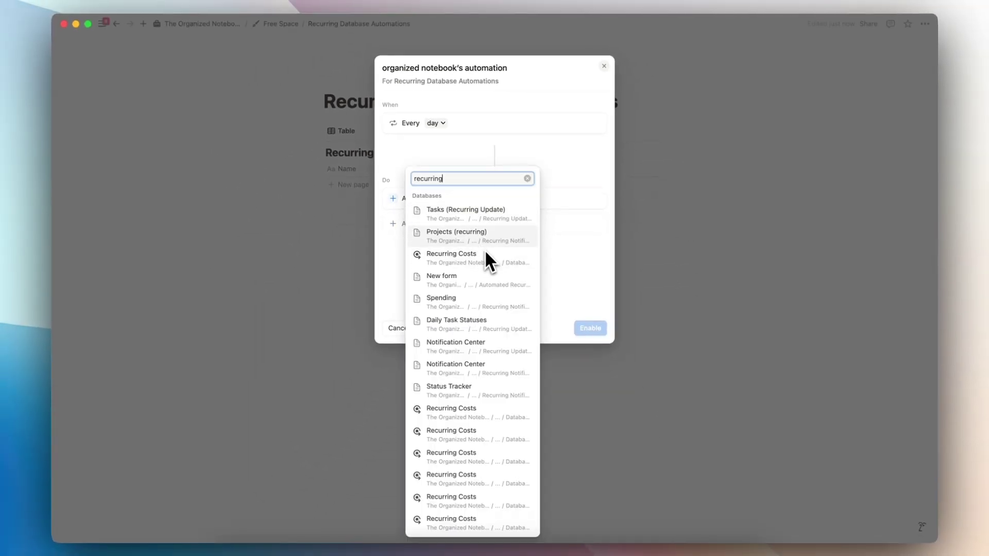
pyautogui.click(484, 245)
pyautogui.click(572, 197)
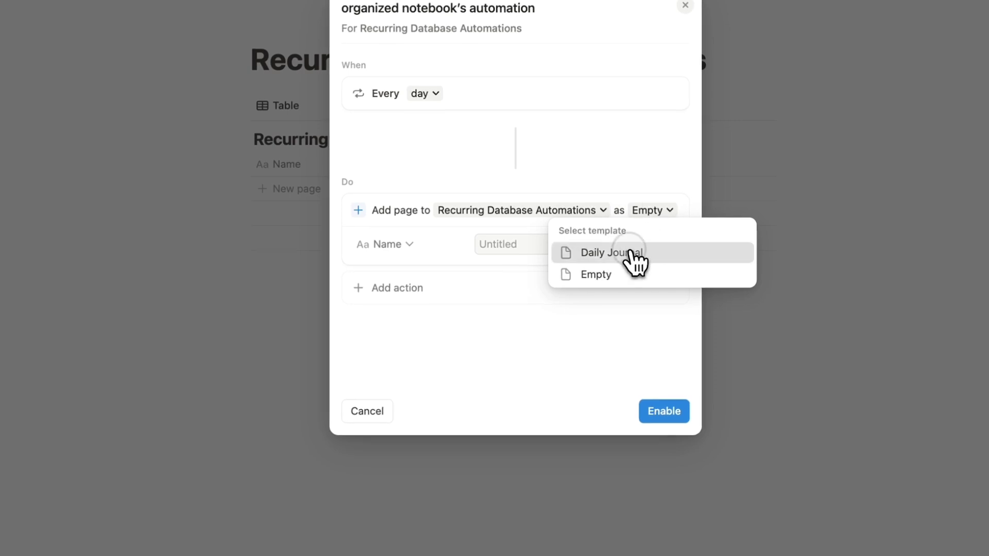
pyautogui.click(634, 253)
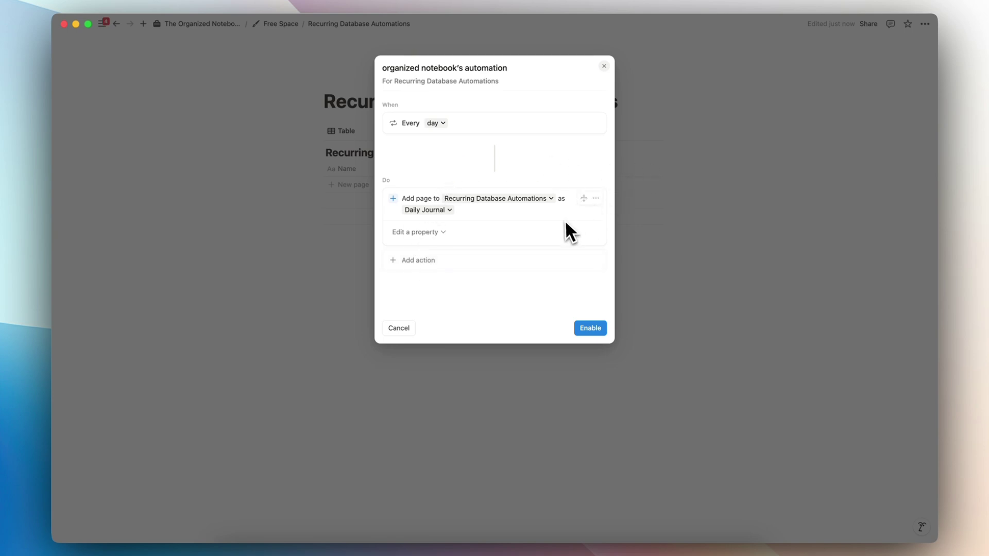
# Step: Have the add-page action edit the Name property and set it to "Daily Journal"
pyautogui.click(415, 232)
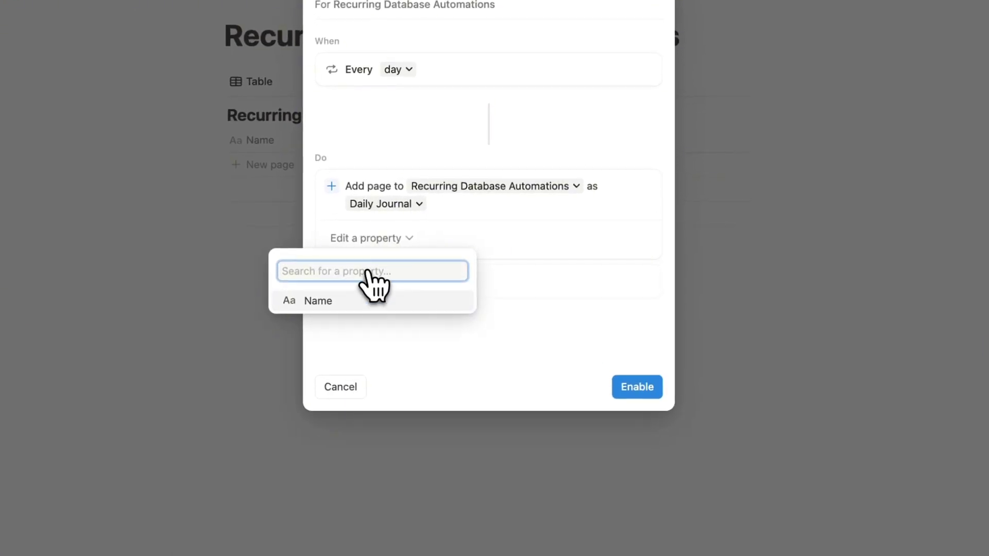
pyautogui.click(402, 271)
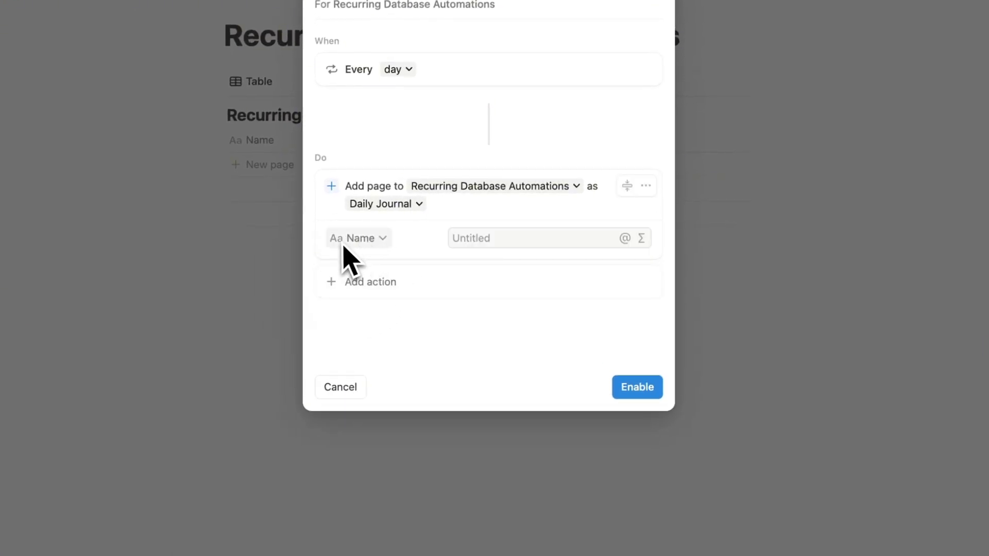
pyautogui.click(469, 238)
pyautogui.click(641, 238)
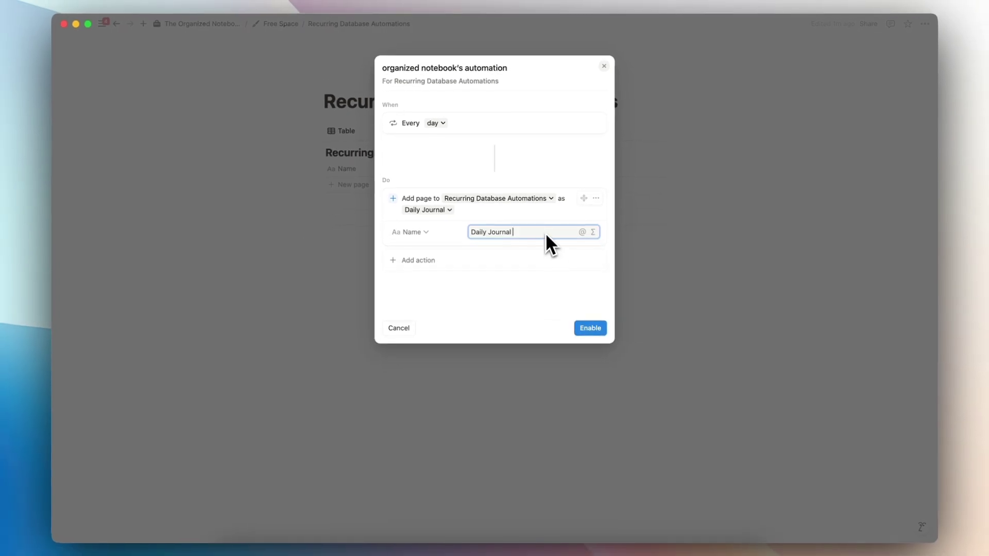
# Step: Try adding a Date triggered mention after "Daily Journal" in the page name, and remove it again
pyautogui.write('@')
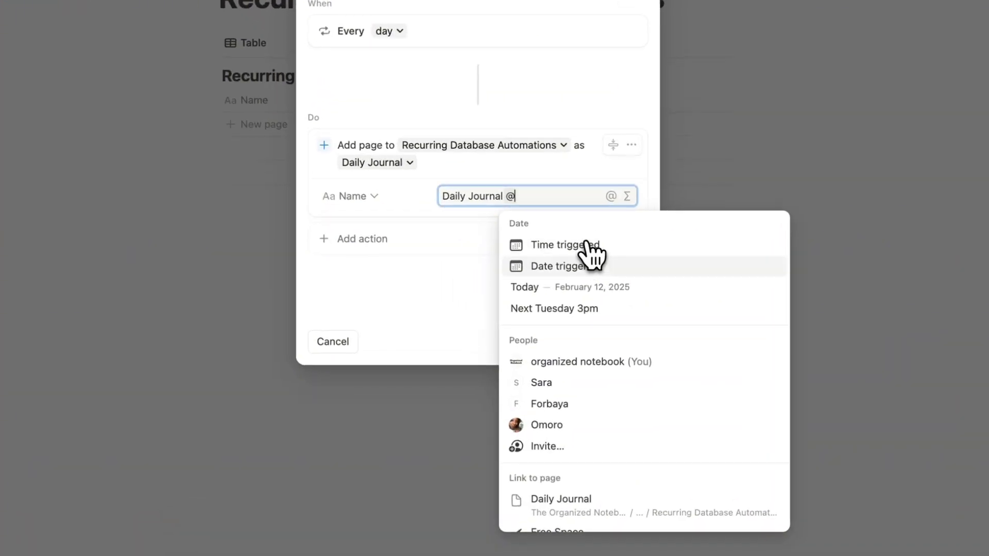
pyautogui.click(552, 278)
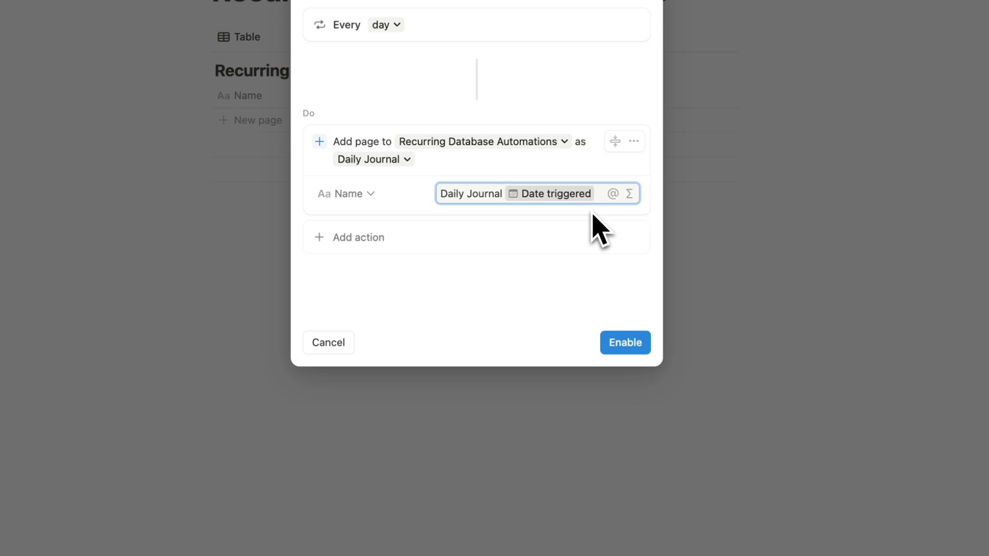
pyautogui.press('BackSpace')
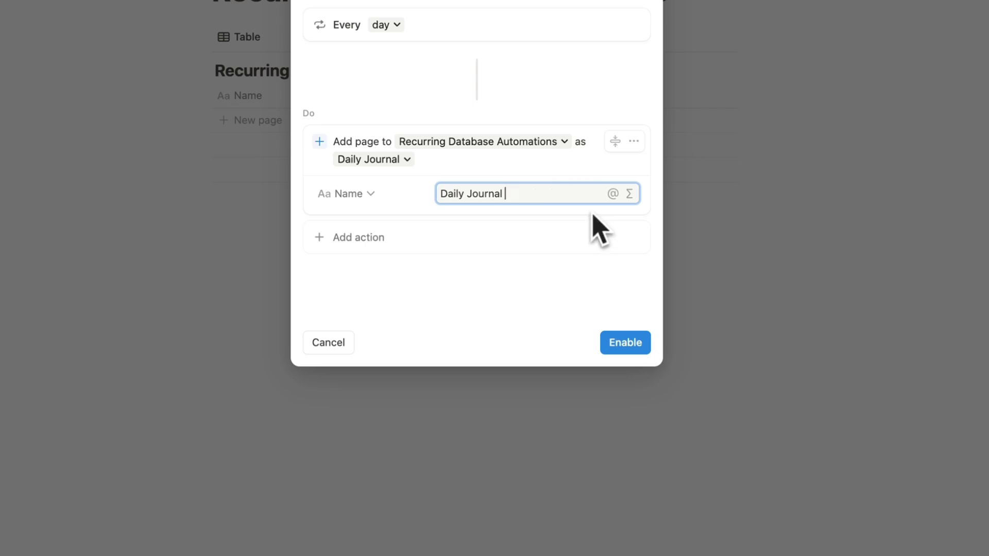
# Step: Start a formula for the page name that joins "Daily Journal " with the Date triggered property
pyautogui.click(629, 195)
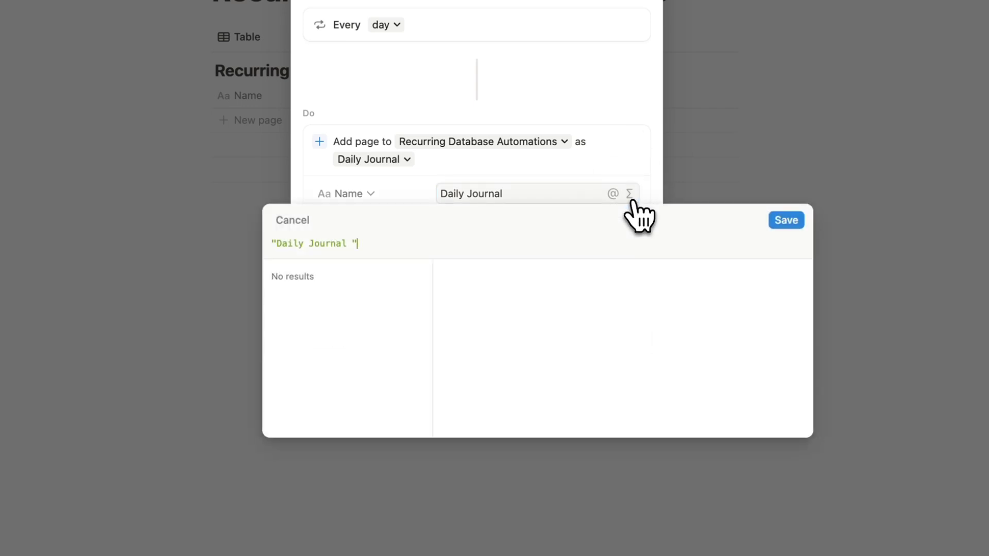
pyautogui.click(393, 245)
pyautogui.write('+')
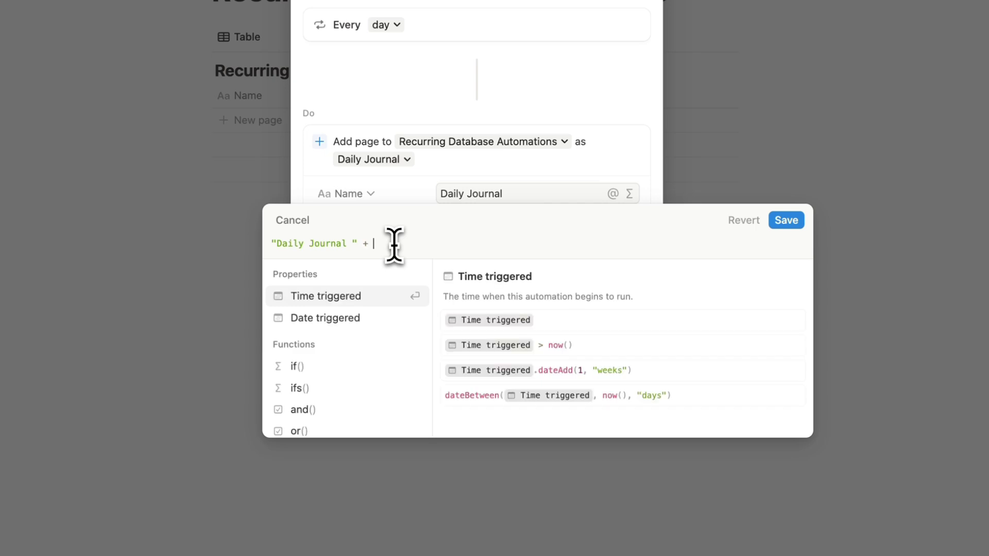
pyautogui.click(325, 346)
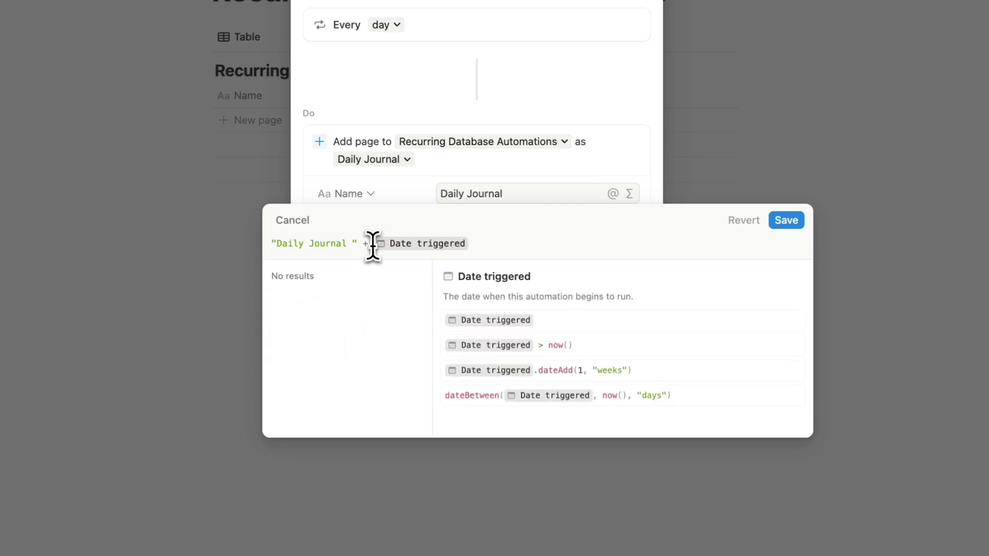
# Step: Try wrapping Date triggered in formatDate with the format "MMMM", and leave the formula without saving it
pyautogui.click(412, 254)
pyautogui.write('format')
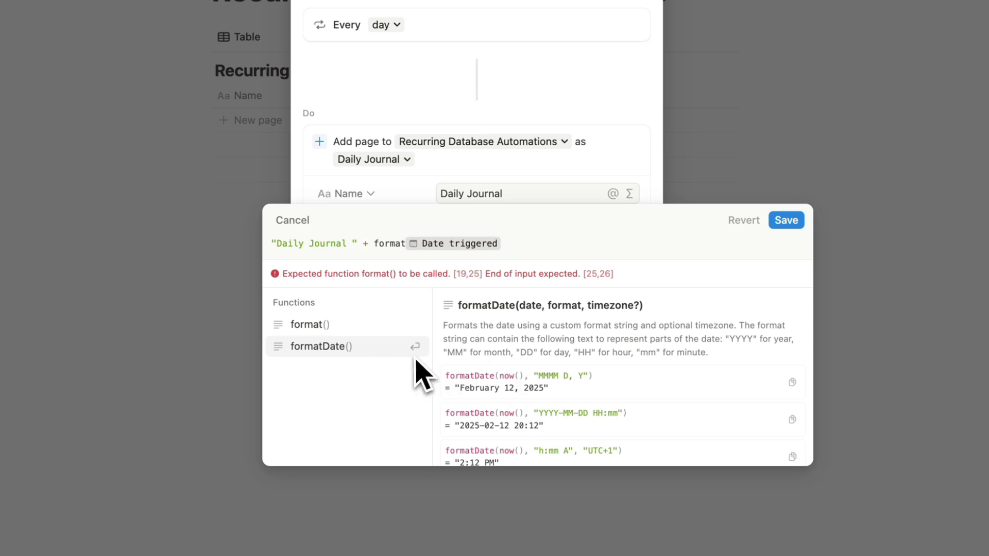
pyautogui.click(386, 349)
pyautogui.press('Delete')
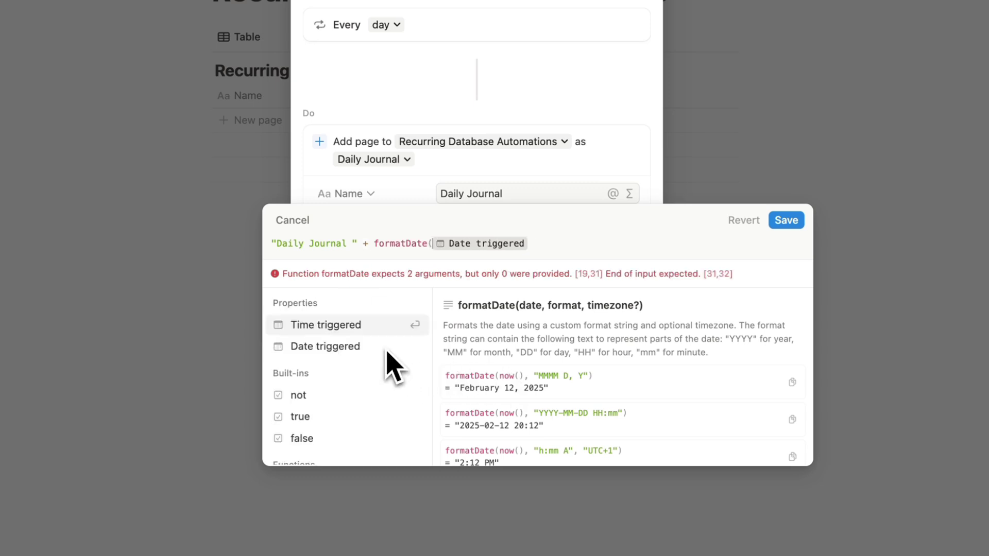
pyautogui.click(553, 253)
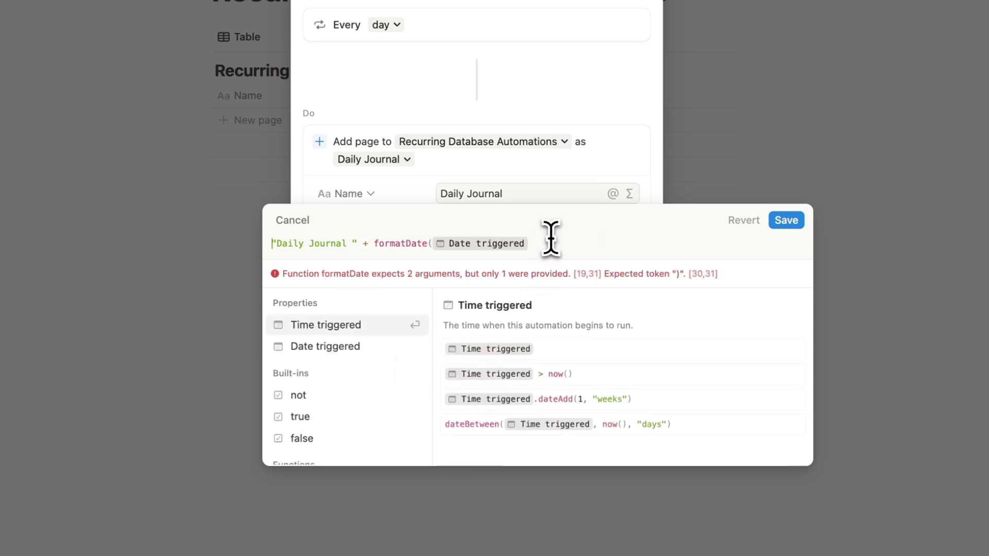
pyautogui.write(', "M')
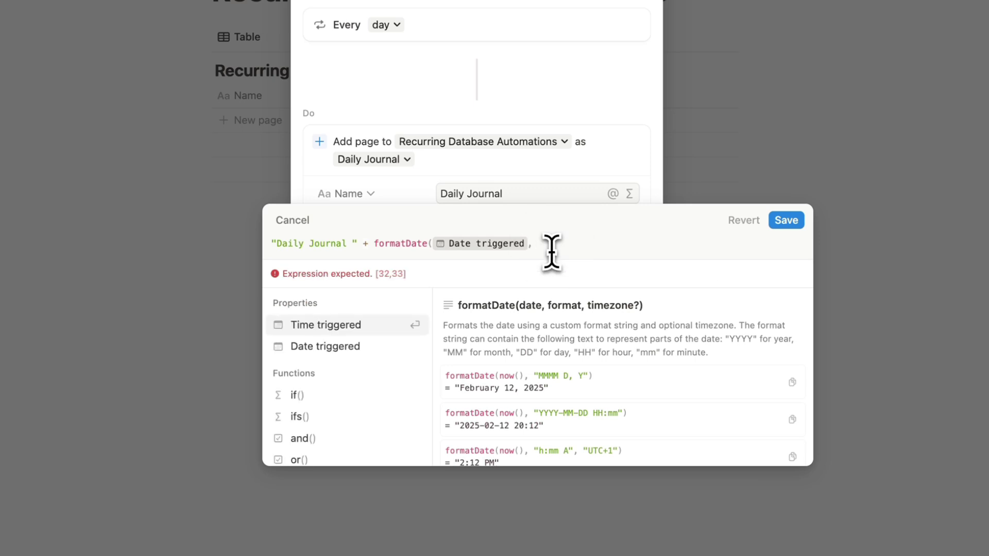
pyautogui.write('MM')
pyautogui.write('M')
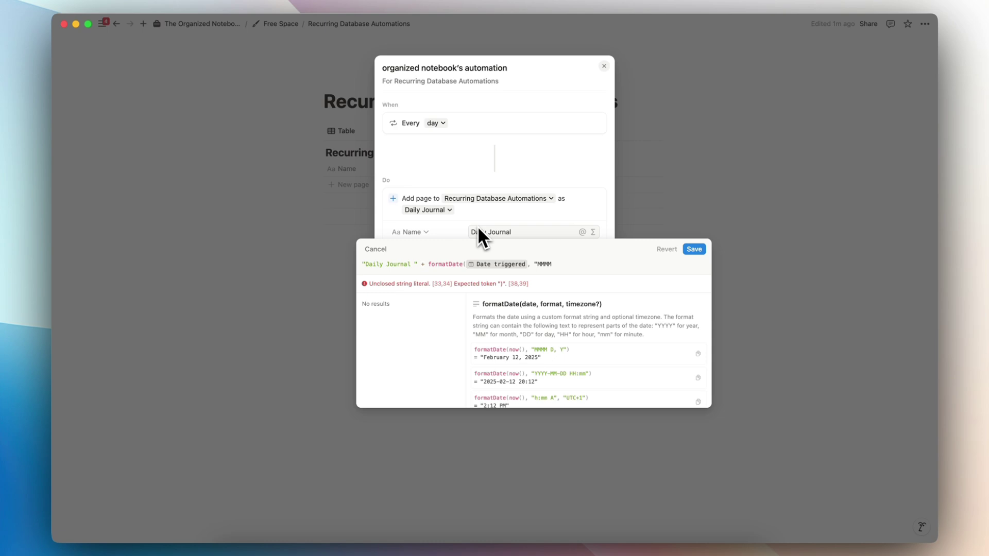
pyautogui.press('Escape')
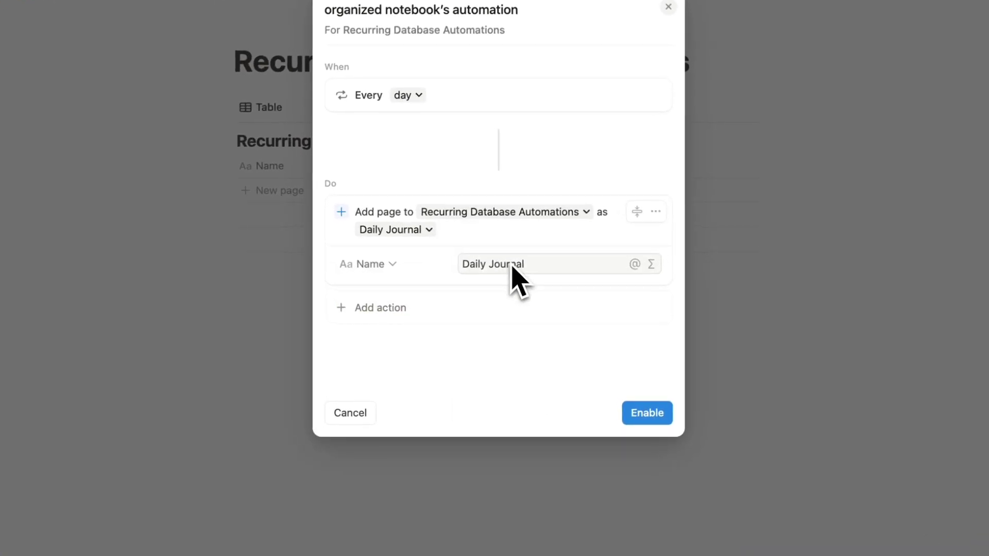
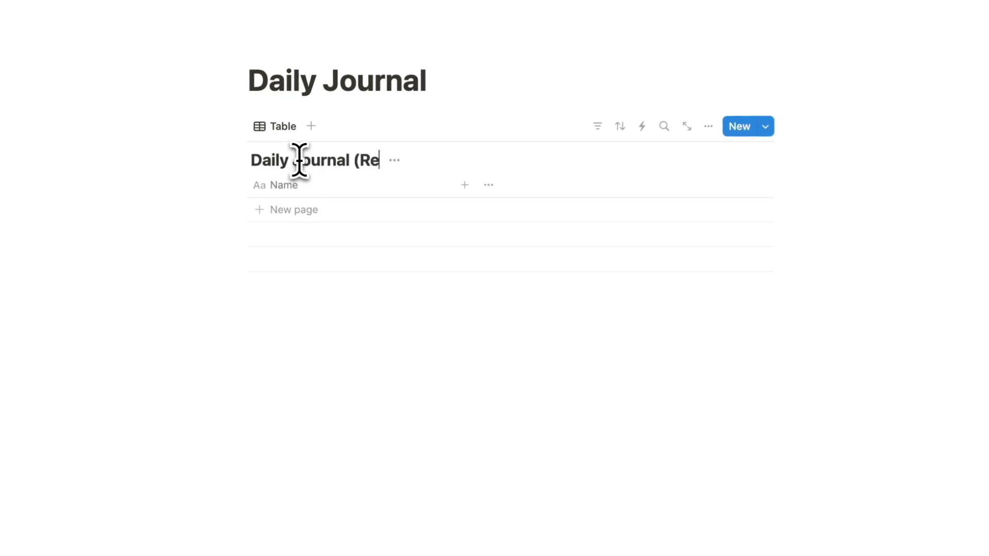
# Step: Title the database on the Daily Journal page "Daily Journal (Recurring)" and create an automation that triggers every day
pyautogui.write('ly Journal (Recurring)')
pyautogui.press('Return')
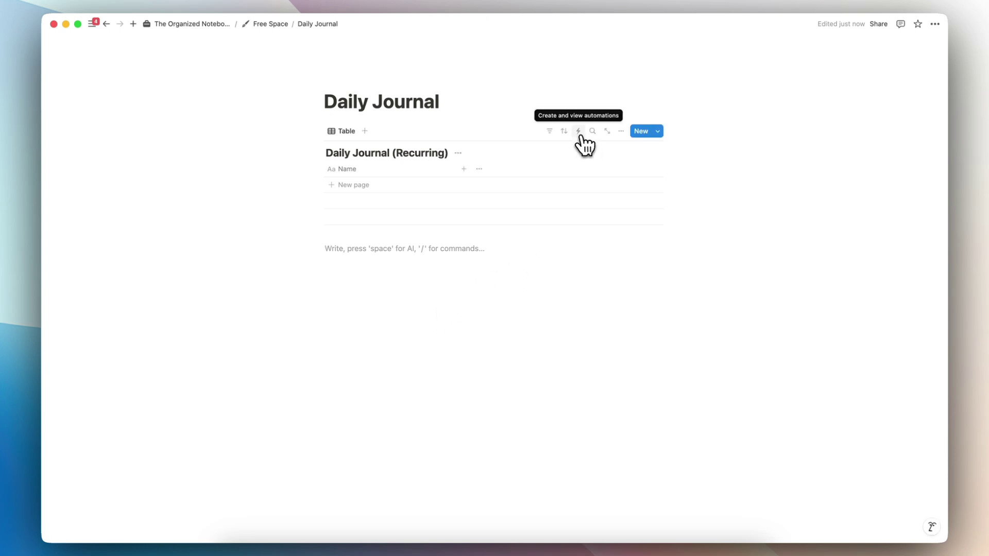
pyautogui.click(578, 132)
pyautogui.click(494, 138)
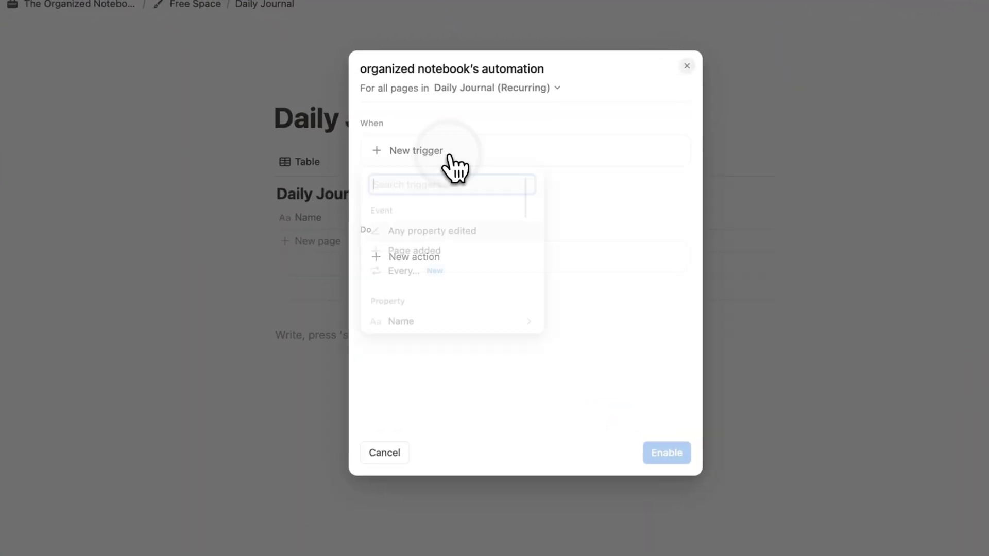
pyautogui.click(453, 283)
pyautogui.click(452, 154)
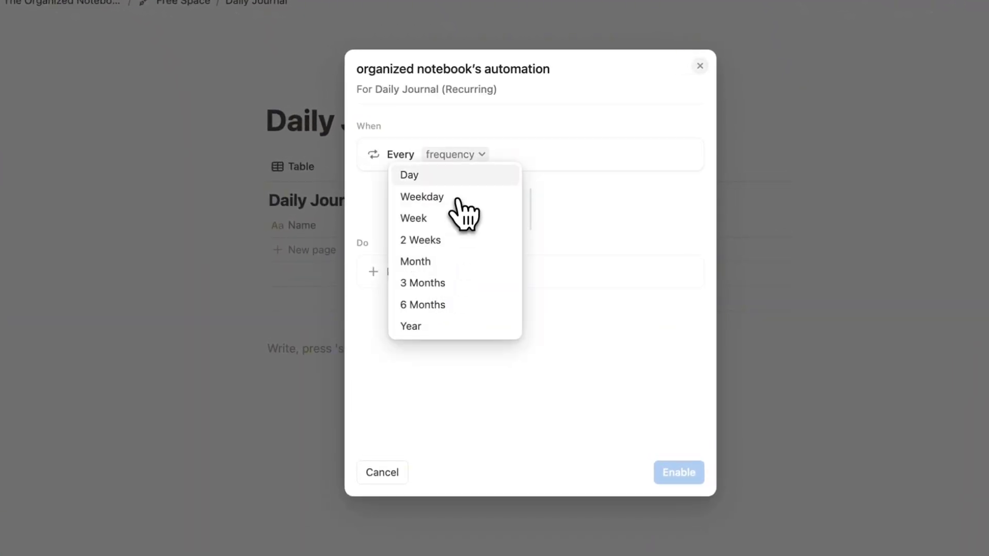
pyautogui.click(454, 175)
# Step: Add an action that adds a page named "Today's Journal" to the Daily Journal (Recurring) database
pyautogui.click(427, 276)
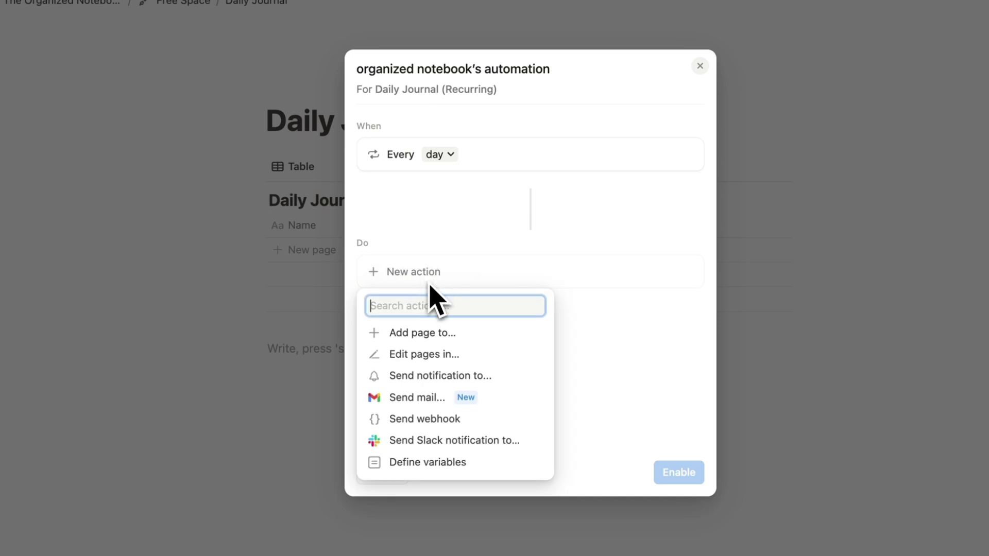
pyautogui.click(438, 333)
pyautogui.click(517, 268)
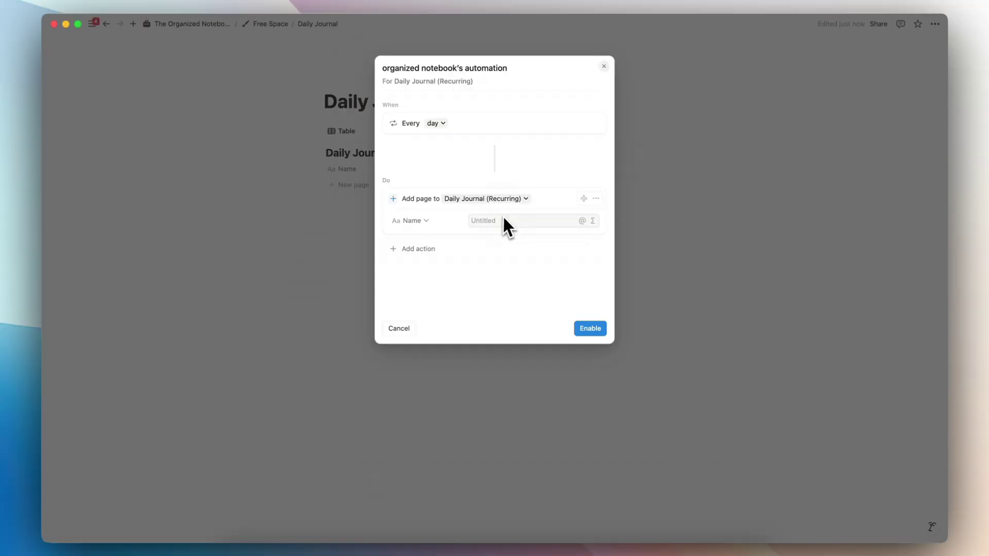
pyautogui.click(502, 219)
pyautogui.write("Today's Journal")
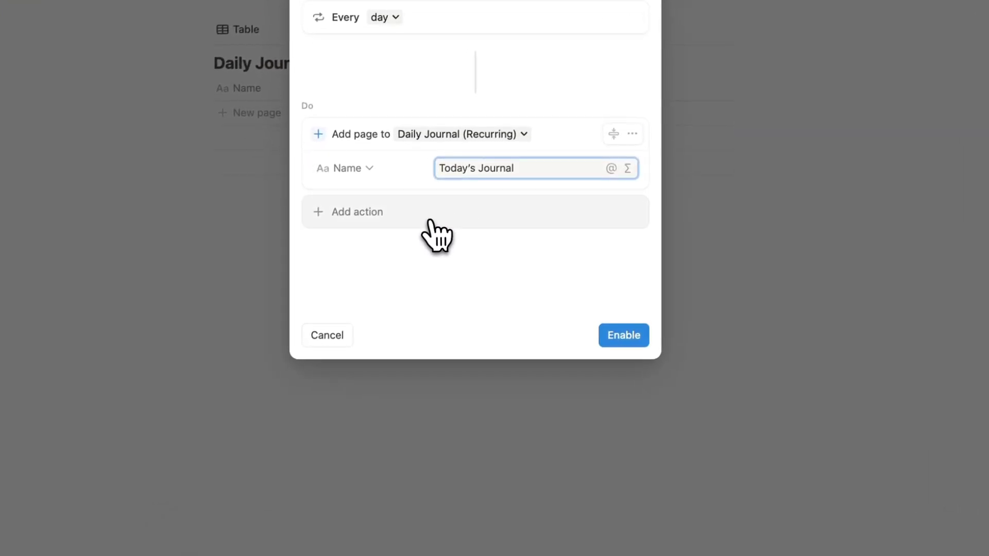
# Step: Add a notification action for organized notebook with the message "Remember to journal today! You can find today's journal here:"
pyautogui.click(430, 227)
pyautogui.click(435, 315)
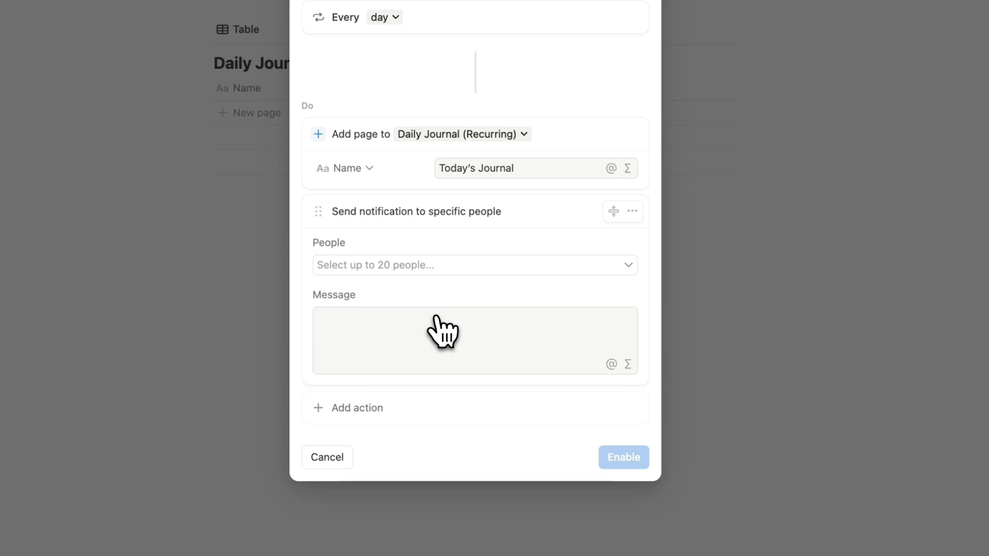
pyautogui.click(371, 311)
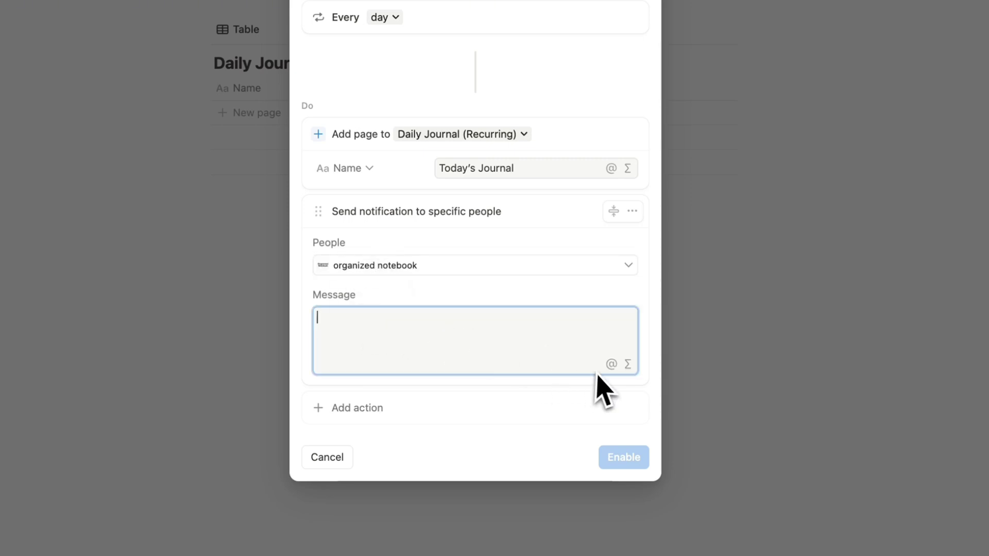
pyautogui.write('Remember to journal today! You can find today’s journal here:')
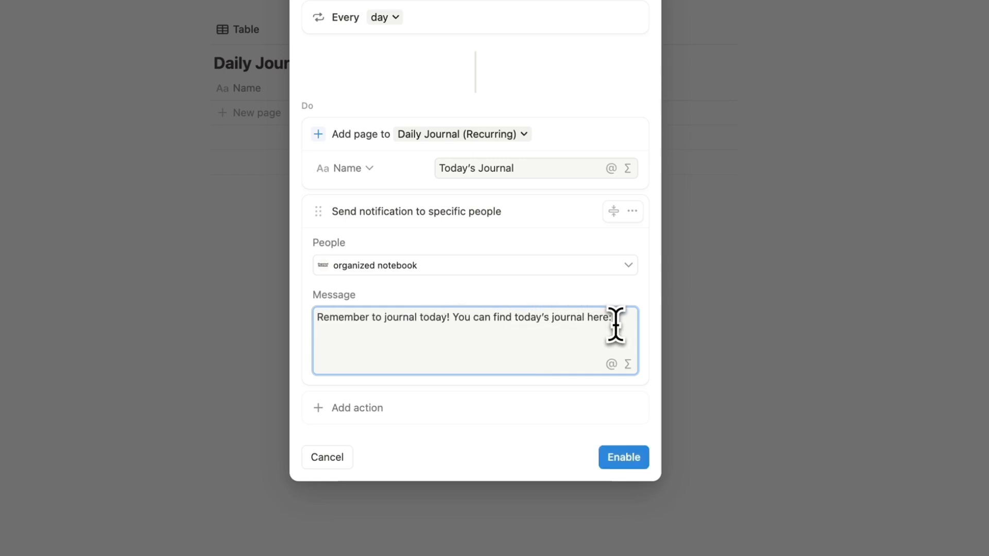
# Step: Append the Page added property to the notification message through a formula and save it
pyautogui.click(628, 363)
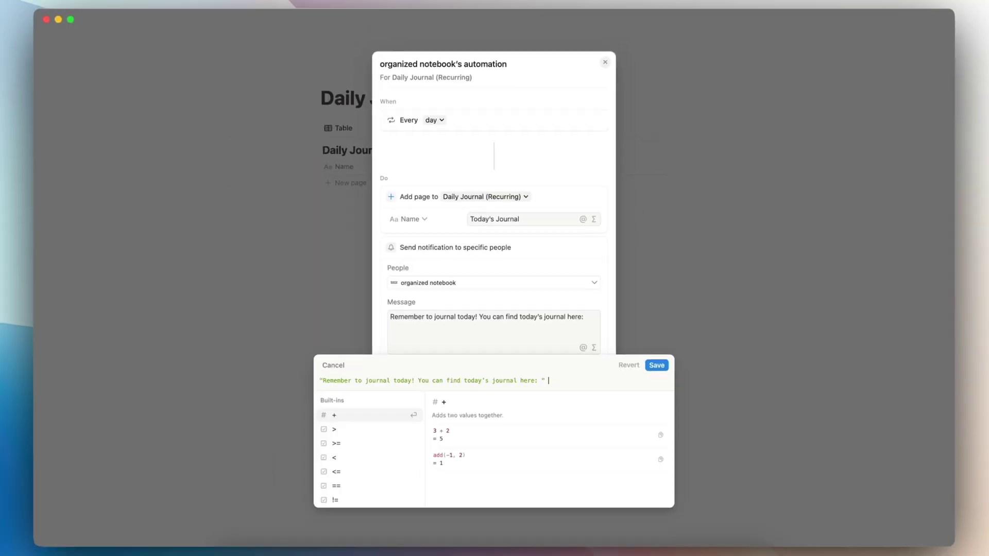
pyautogui.write('+')
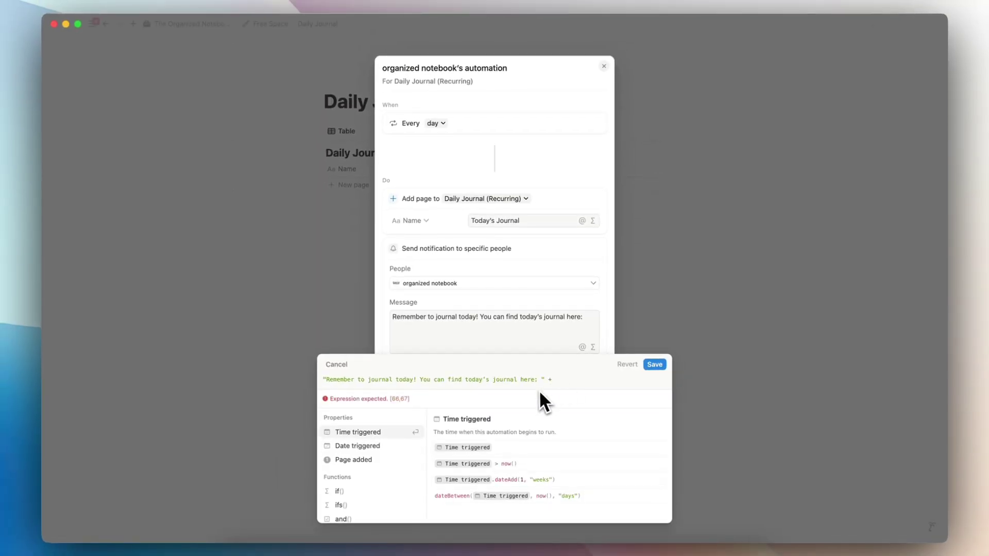
pyautogui.click(388, 461)
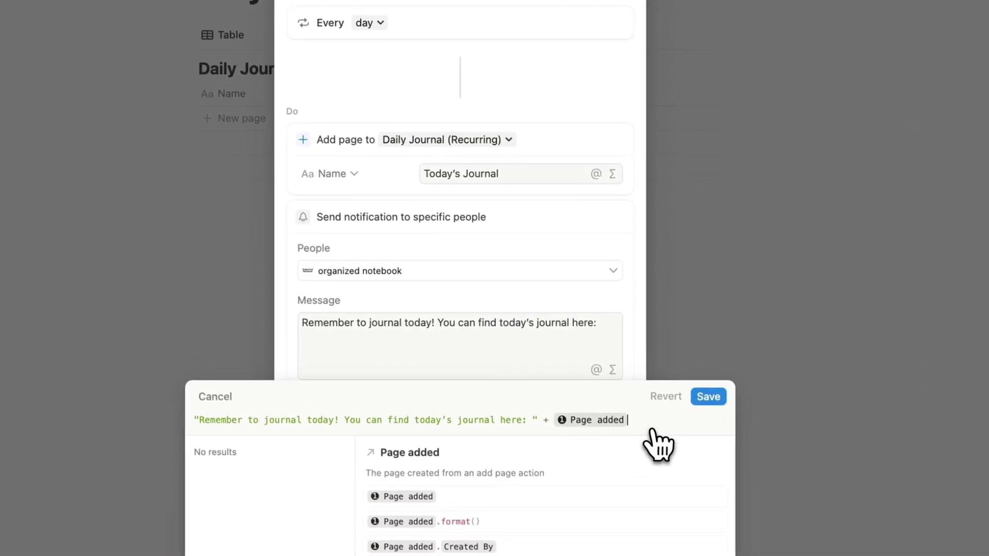
pyautogui.click(709, 398)
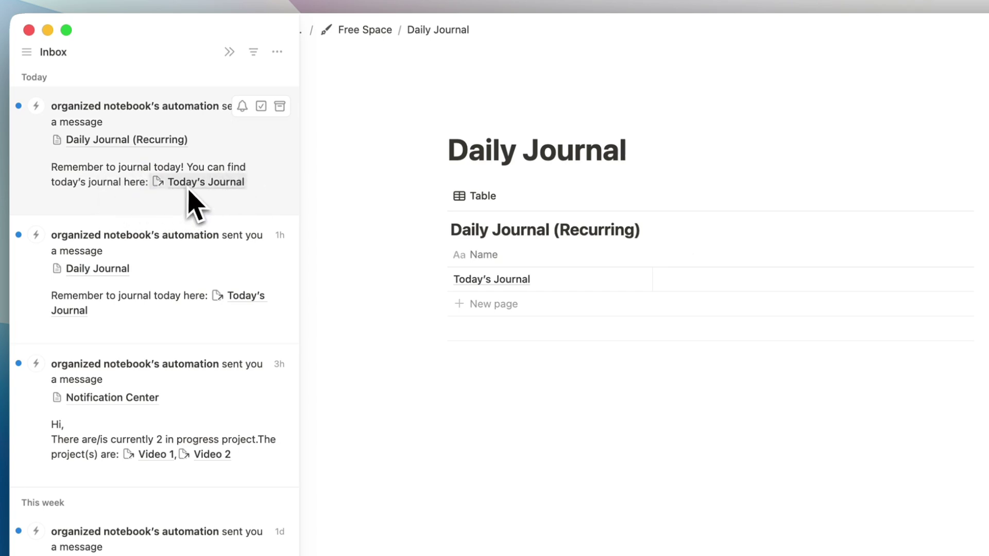
# Step: Open the Today's Journal page from the newest automation notification in the inbox
pyautogui.click(191, 183)
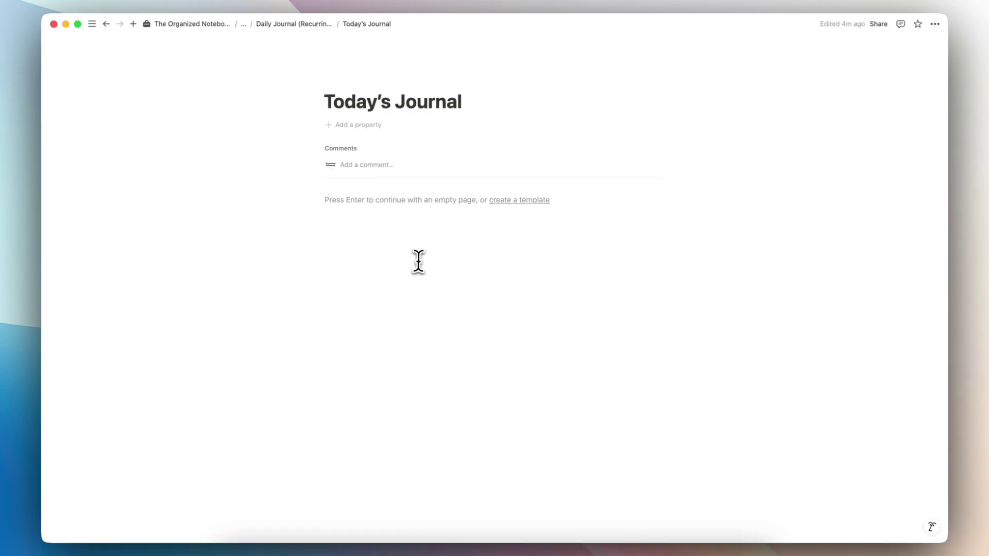
pyautogui.click(366, 203)
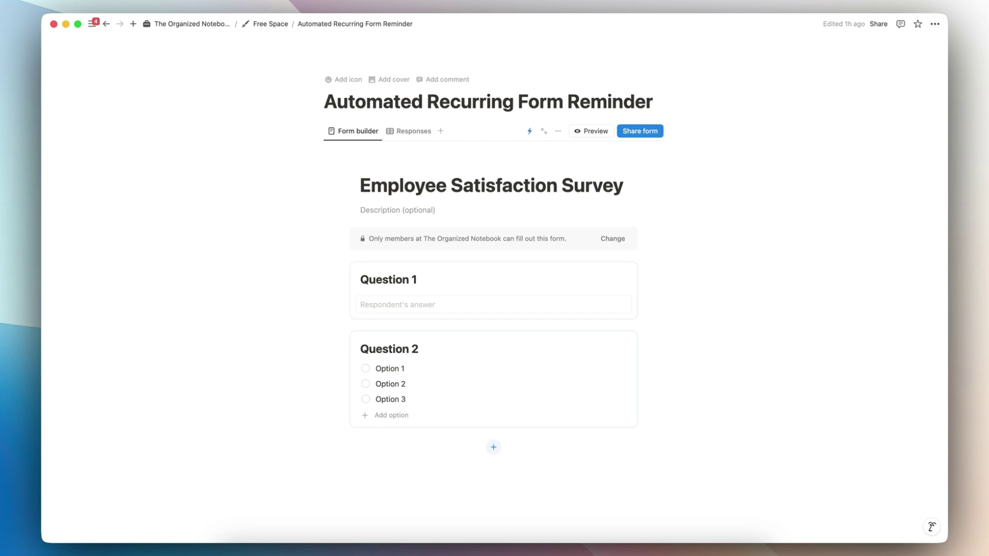
pyautogui.press('Return')
pyautogui.write('/')
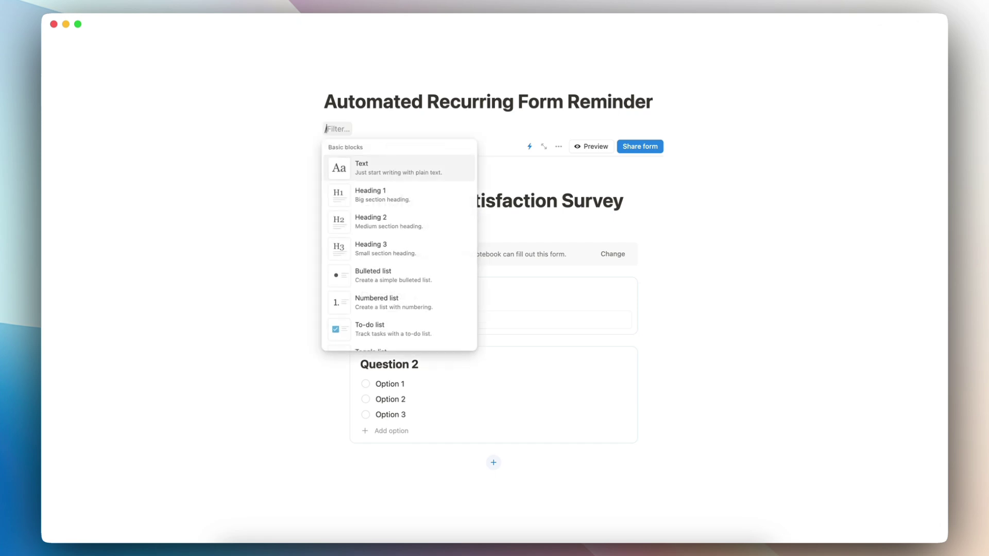
pyautogui.write('form')
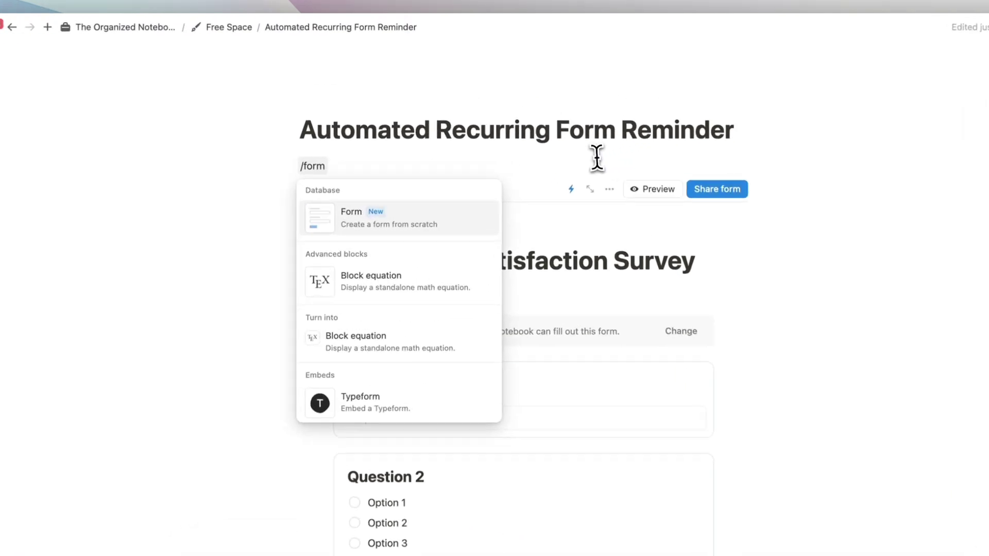
pyautogui.press('Escape')
pyautogui.press('BackSpace')
pyautogui.press('BackSpace')
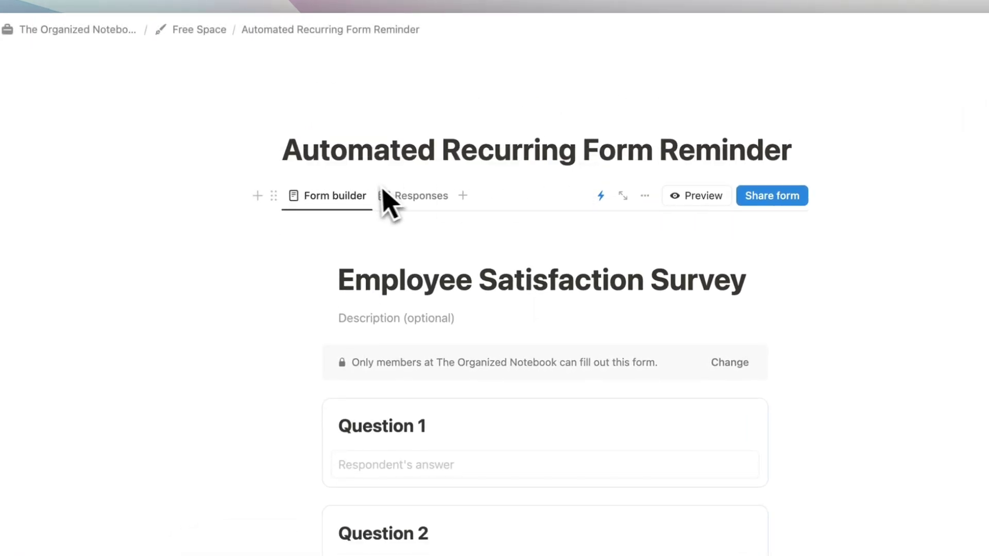
# Step: Set the Employee Satisfaction Survey form's existing email automation to run every 3 months and save the change
pyautogui.moveTo(361, 255)
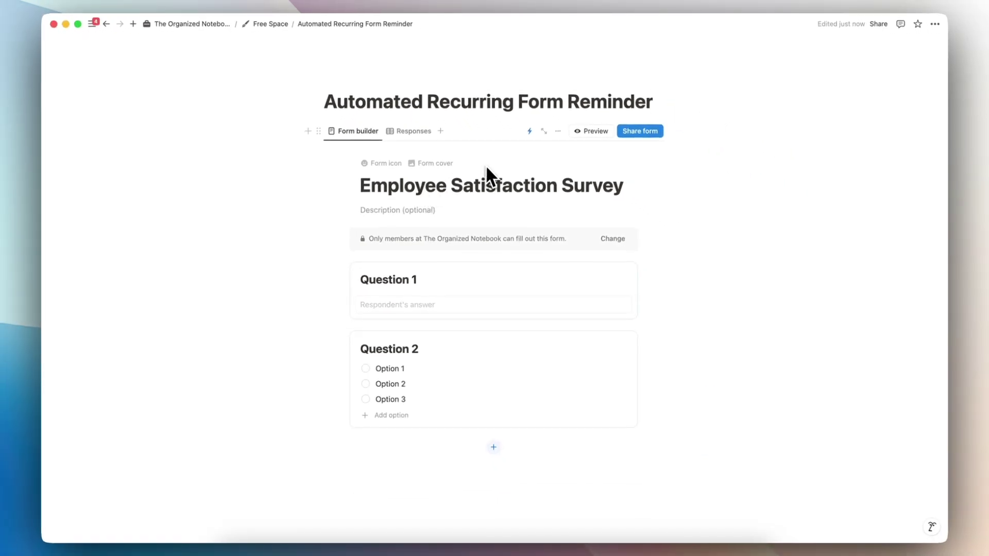
pyautogui.click(529, 132)
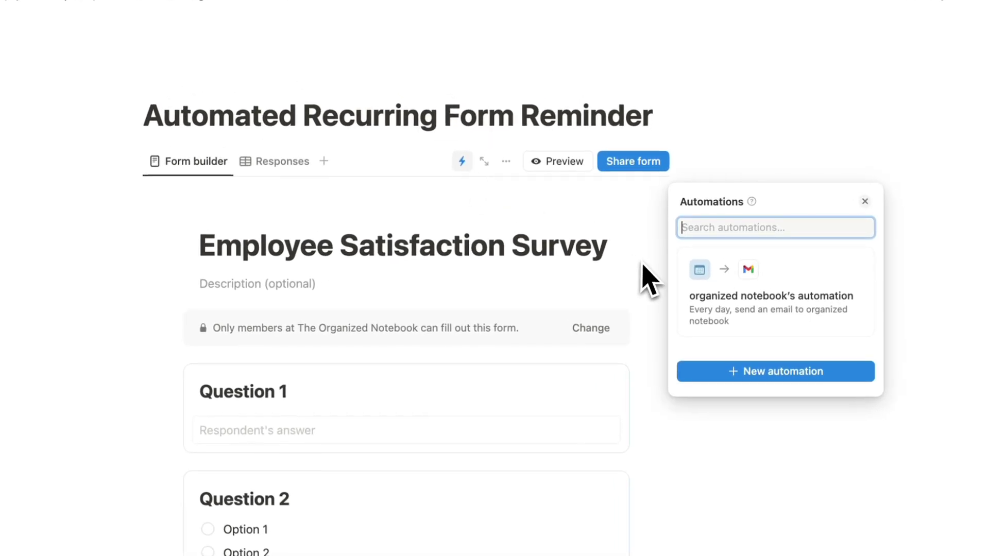
pyautogui.click(772, 302)
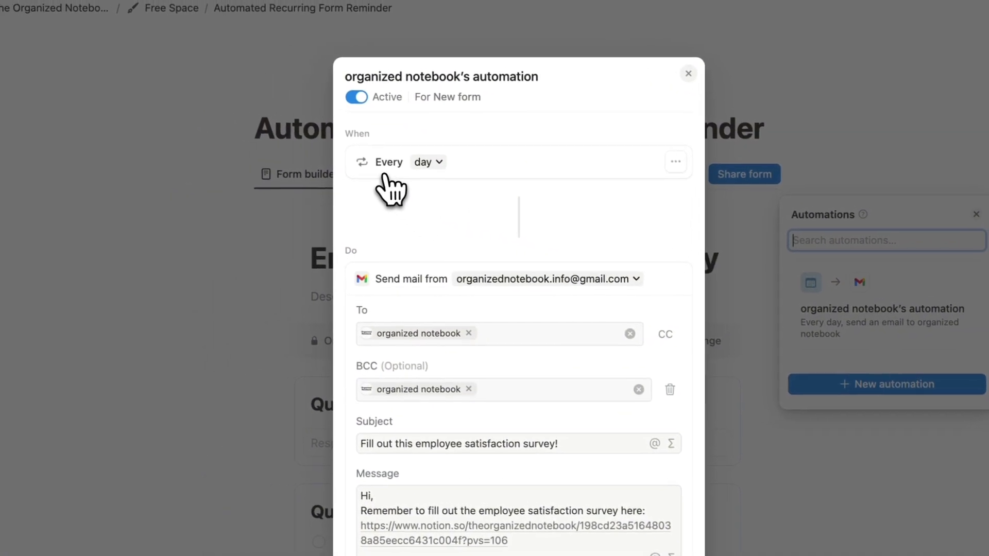
pyautogui.click(429, 160)
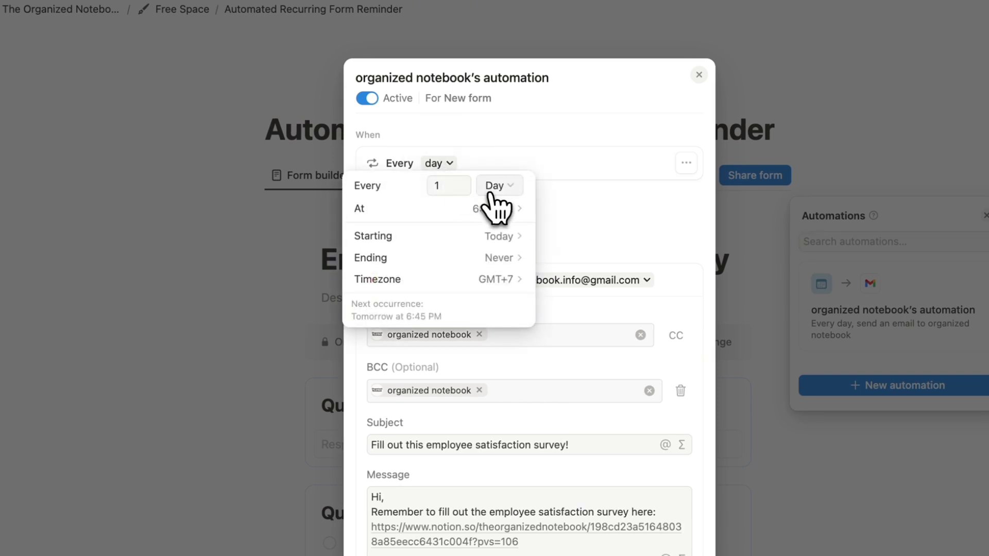
pyautogui.click(496, 187)
pyautogui.click(519, 251)
pyautogui.click(435, 186)
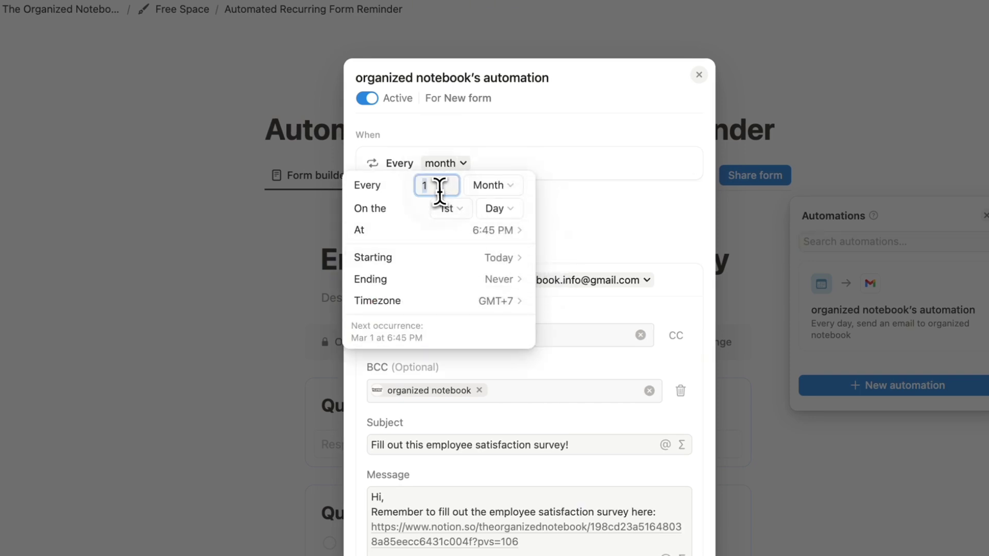
pyautogui.press('BackSpace')
pyautogui.write('3')
pyautogui.click(561, 233)
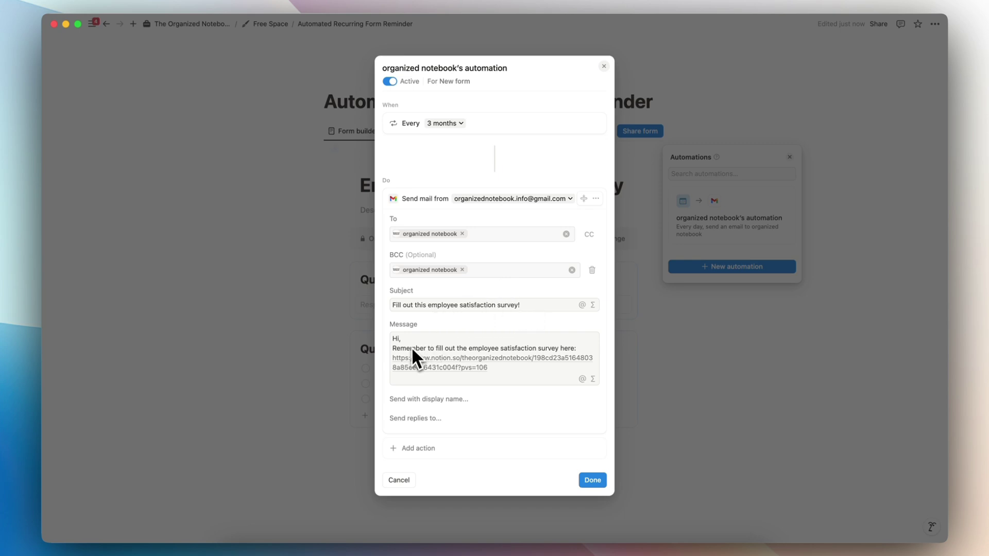
pyautogui.moveTo(403, 357)
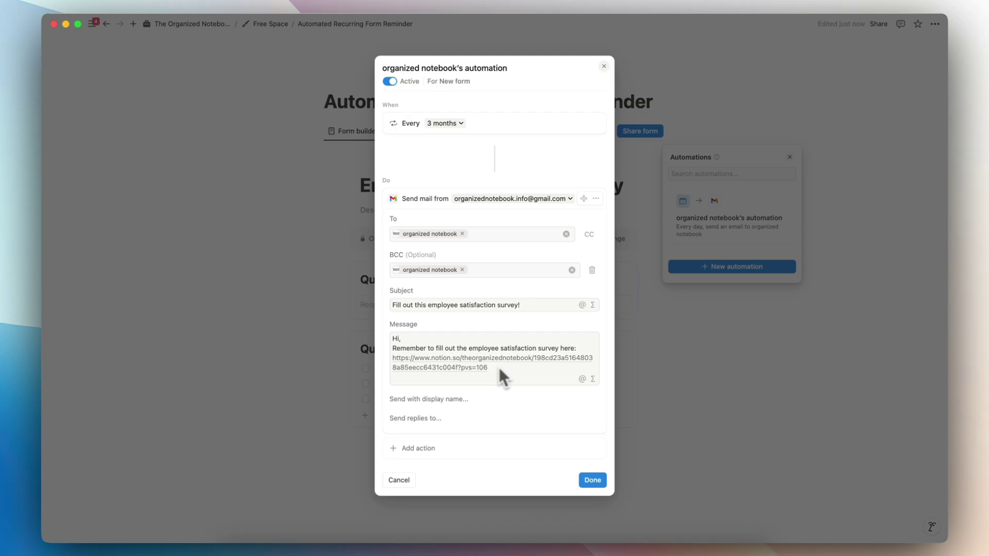
pyautogui.click(584, 479)
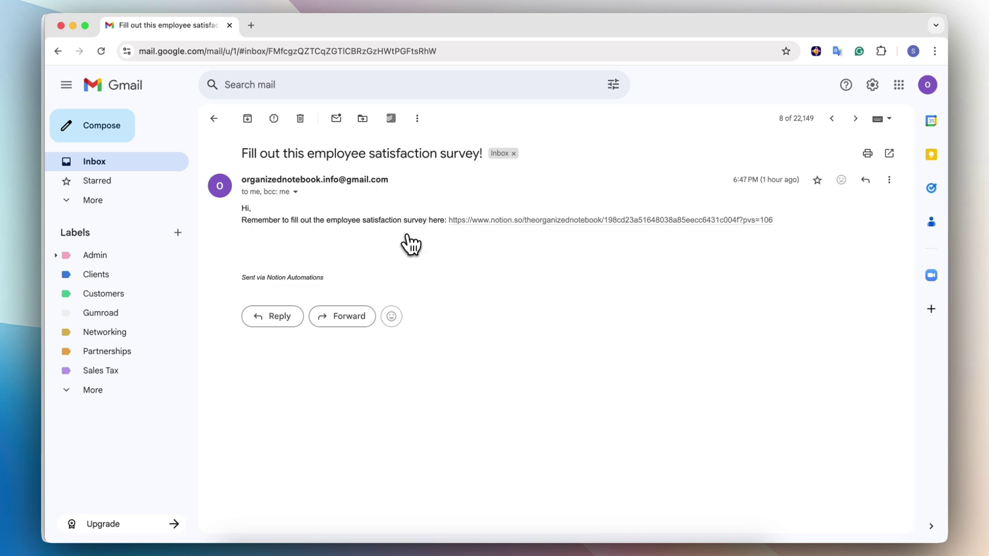
# Step: In Gmail, examine the recipient details of the employee satisfaction survey email and open its survey link
pyautogui.click(295, 192)
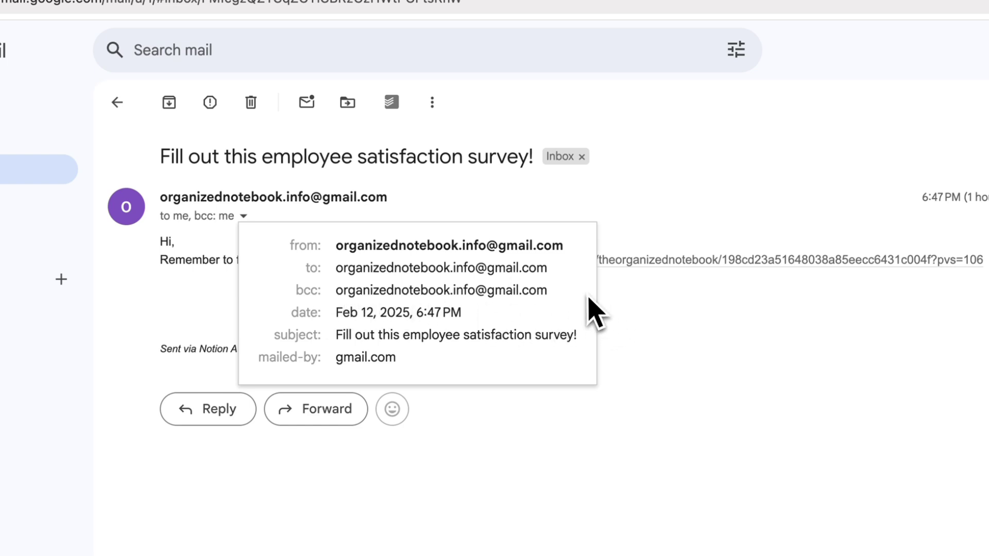
pyautogui.click(672, 322)
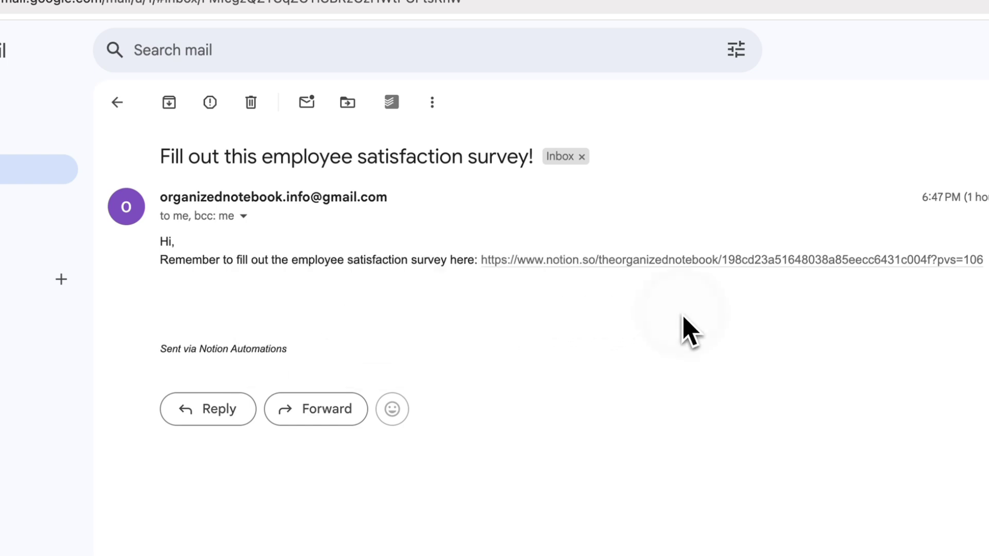
pyautogui.click(565, 261)
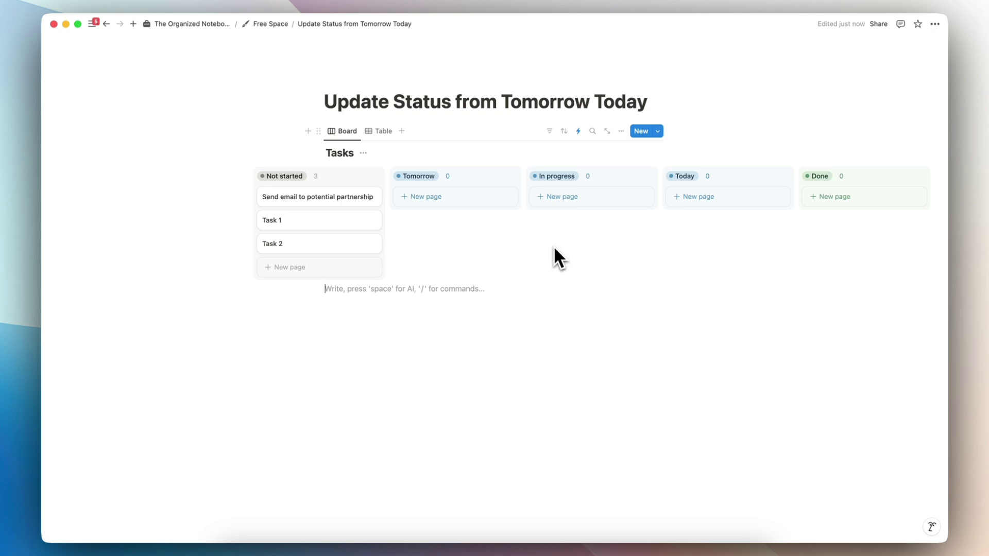
# Step: Move the "Send email to potential partnership" task from Not started to Tomorrow on the Tasks board
pyautogui.hscroll(3, 576, 192)
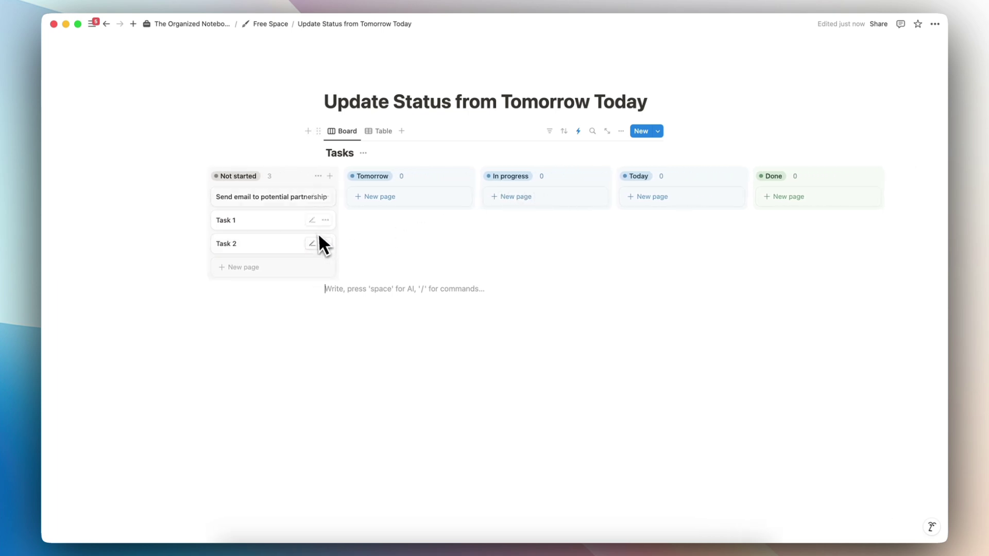
pyautogui.hscroll(5, 296, 195)
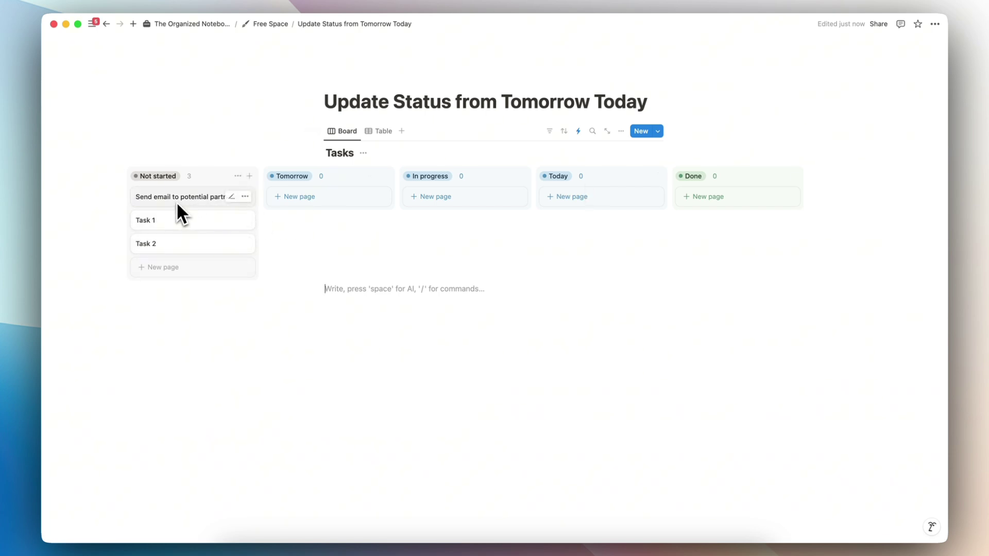
pyautogui.moveTo(176, 202); pyautogui.dragTo(303, 219)
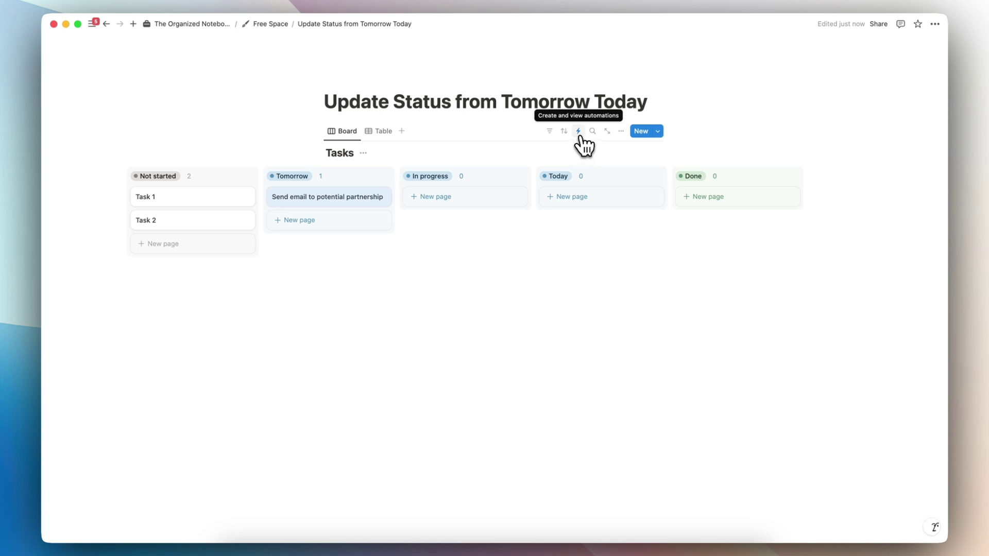
# Step: Open the existing automation of the Tasks database and examine the filter of its edit pages action
pyautogui.click(579, 132)
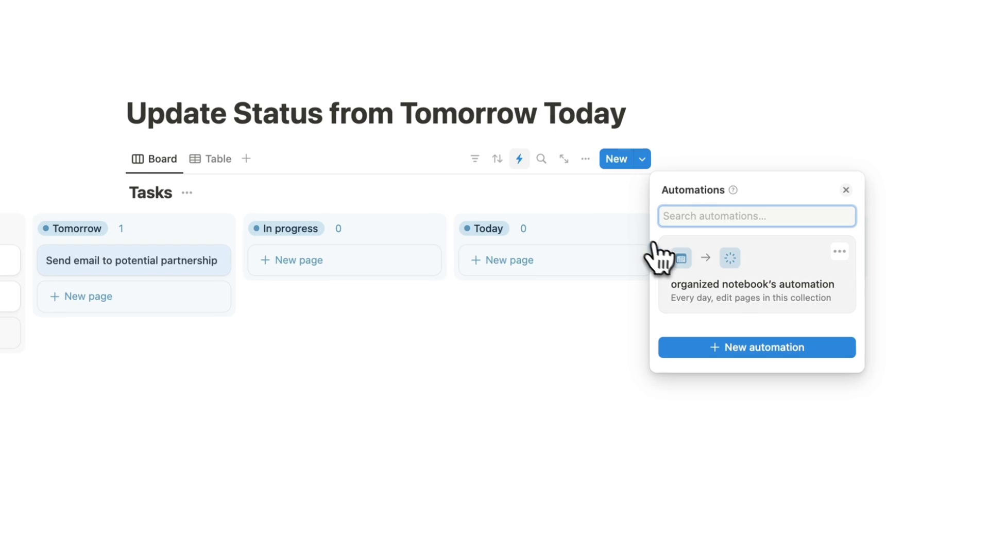
pyautogui.click(780, 295)
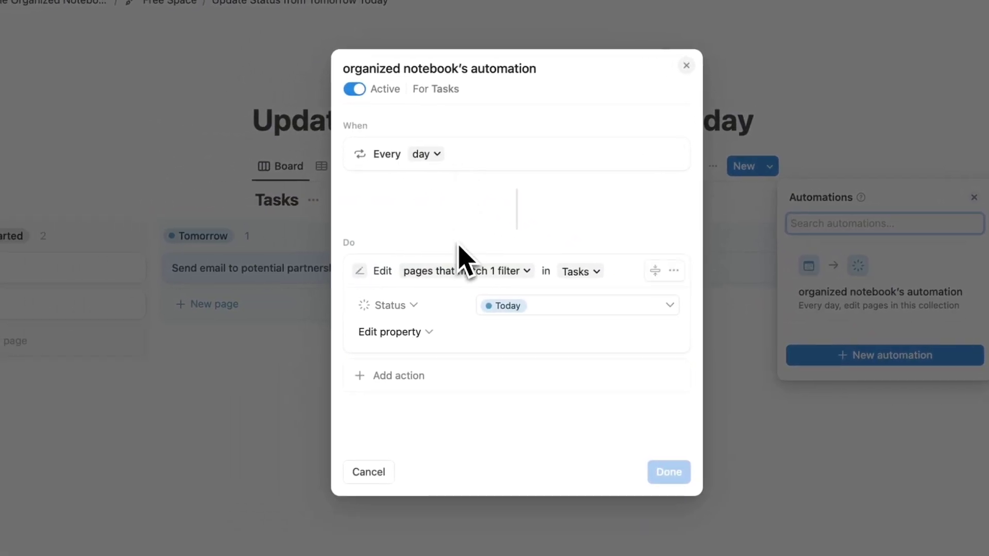
pyautogui.click(499, 277)
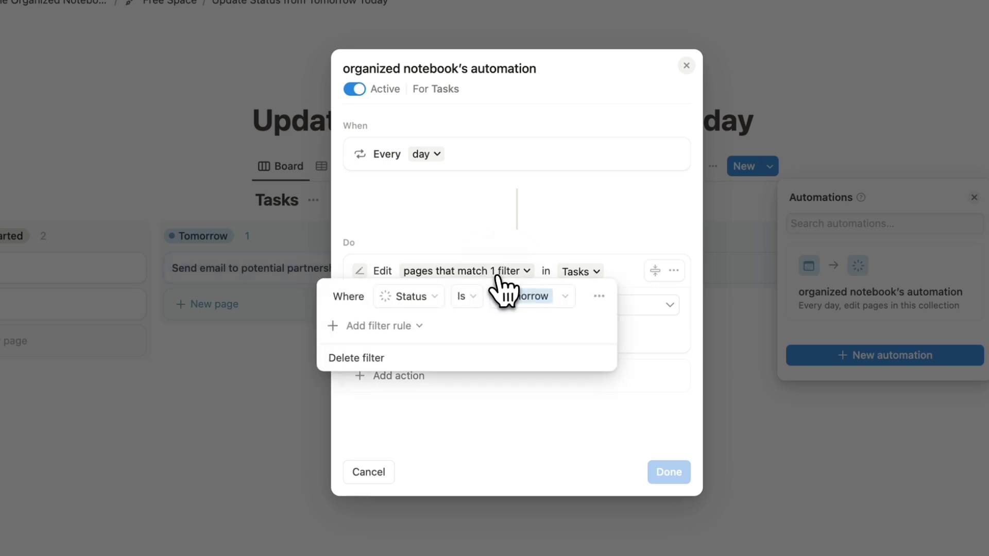
pyautogui.click(592, 254)
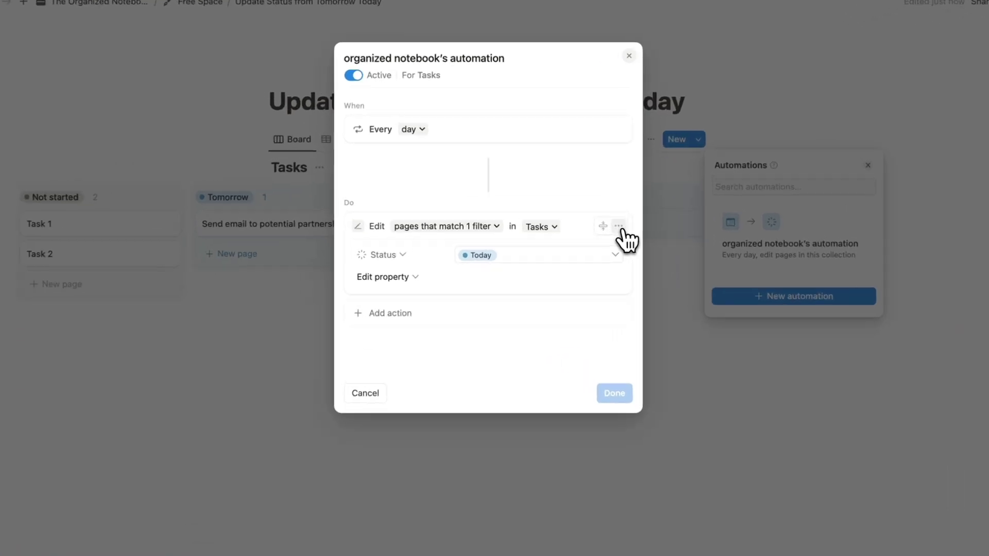
# Step: Delete the edit pages action and the daily trigger from the Tasks automation
pyautogui.click(596, 199)
pyautogui.click(594, 259)
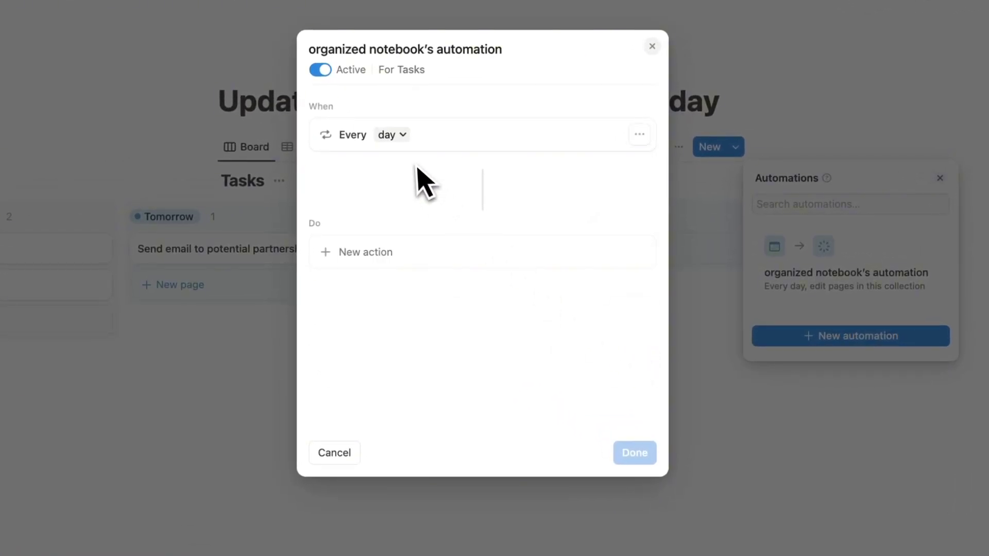
pyautogui.click(638, 135)
pyautogui.click(654, 158)
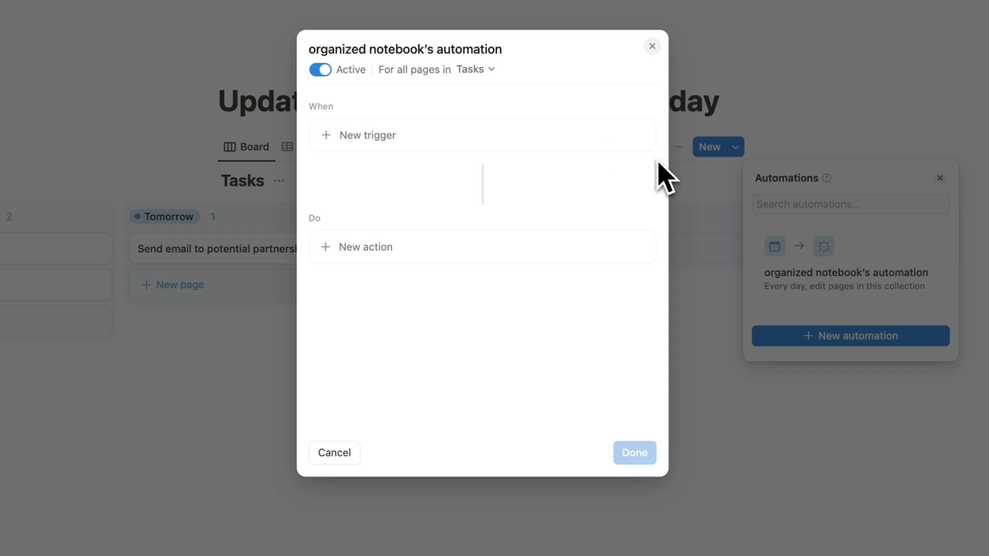
# Step: Add a recurring trigger to the Tasks automation that runs every 1 day around midnight
pyautogui.click(388, 146)
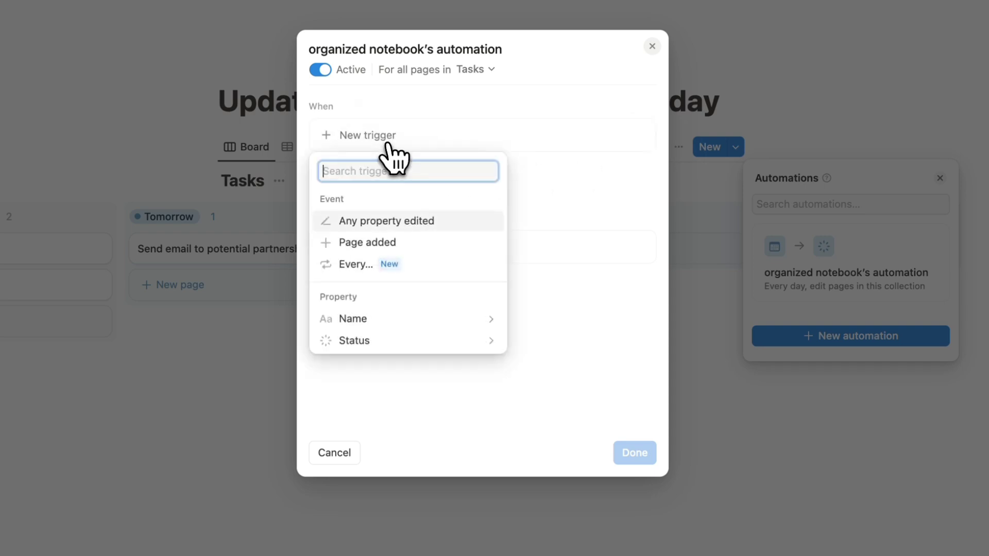
pyautogui.click(410, 261)
pyautogui.click(422, 158)
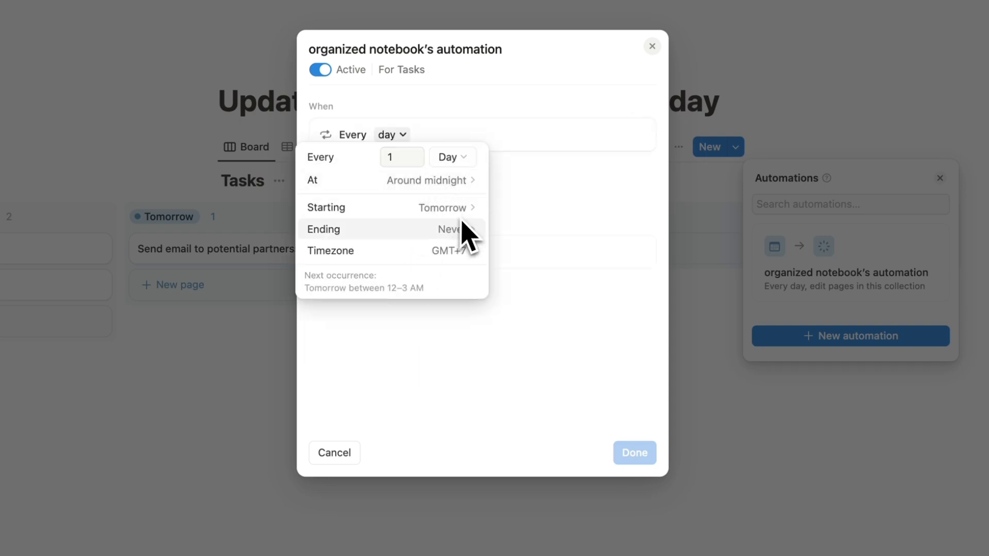
pyautogui.click(453, 181)
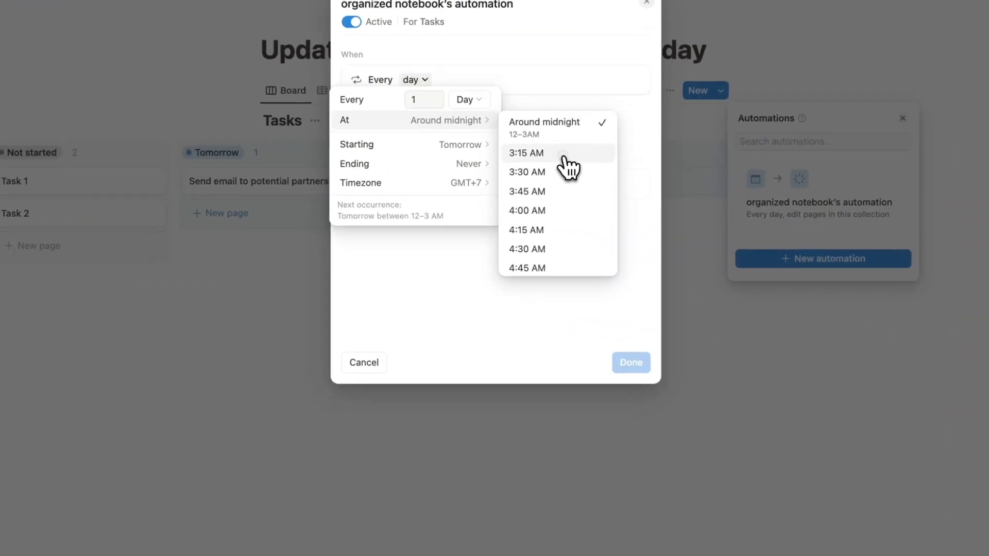
pyautogui.click(516, 176)
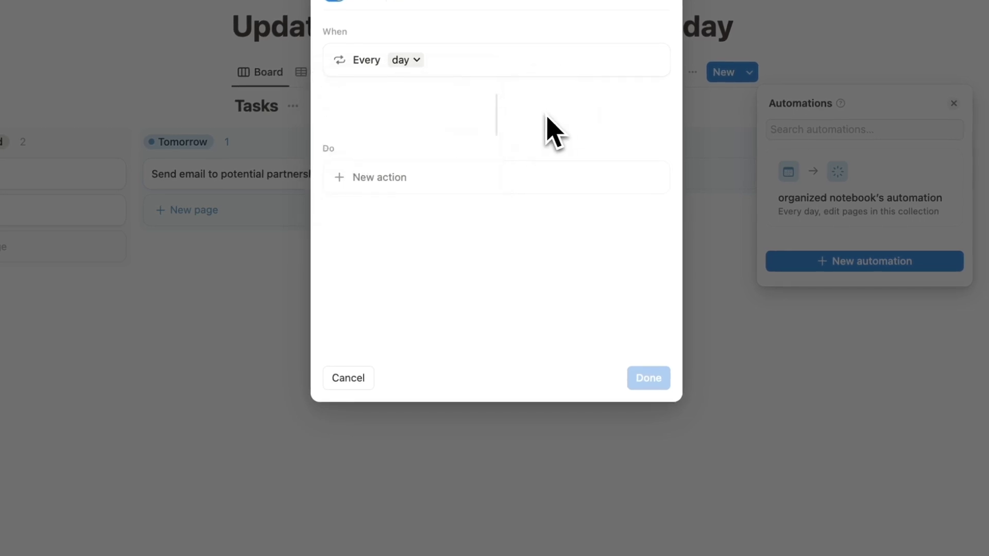
# Step: Add an edit pages action to the automation that targets the Tasks database of this page
pyautogui.click(394, 180)
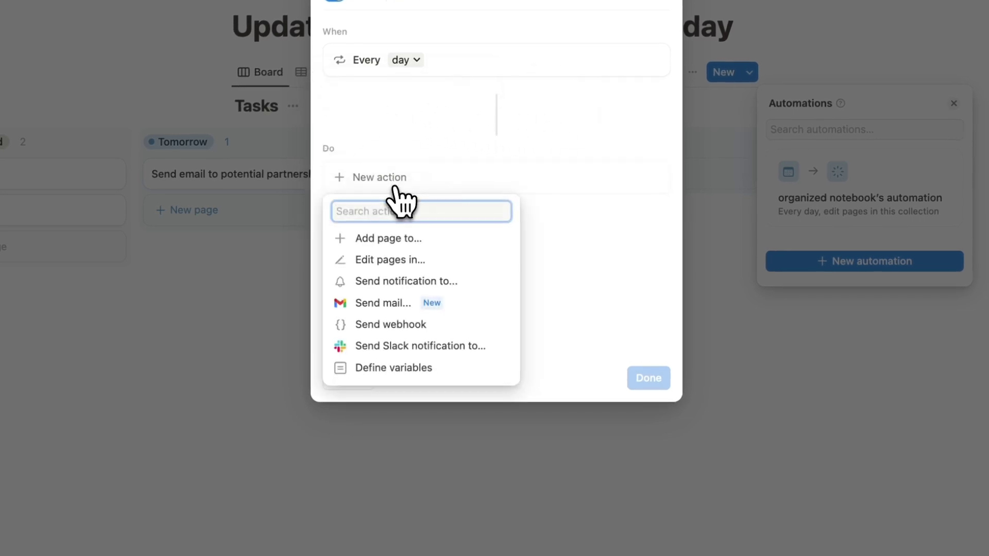
pyautogui.click(399, 260)
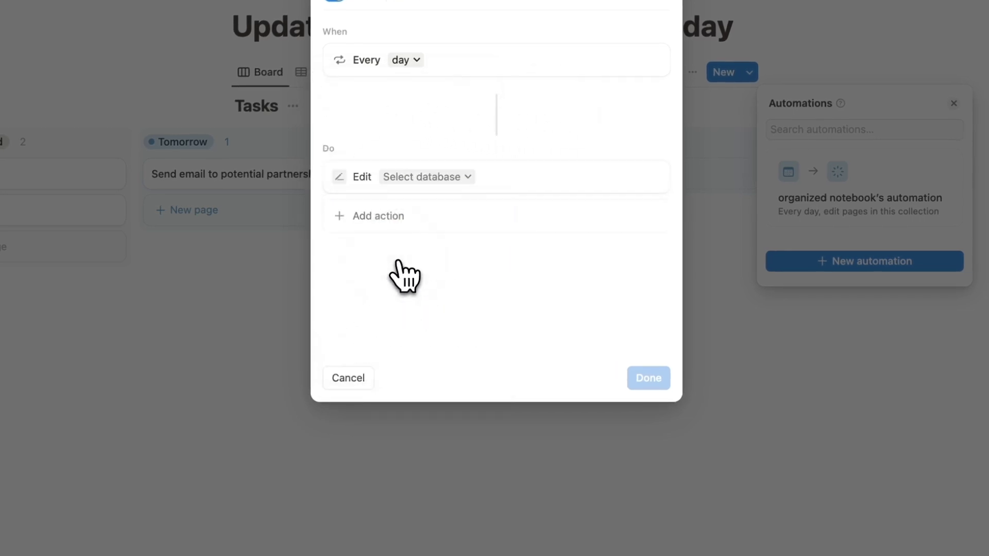
pyautogui.click(442, 177)
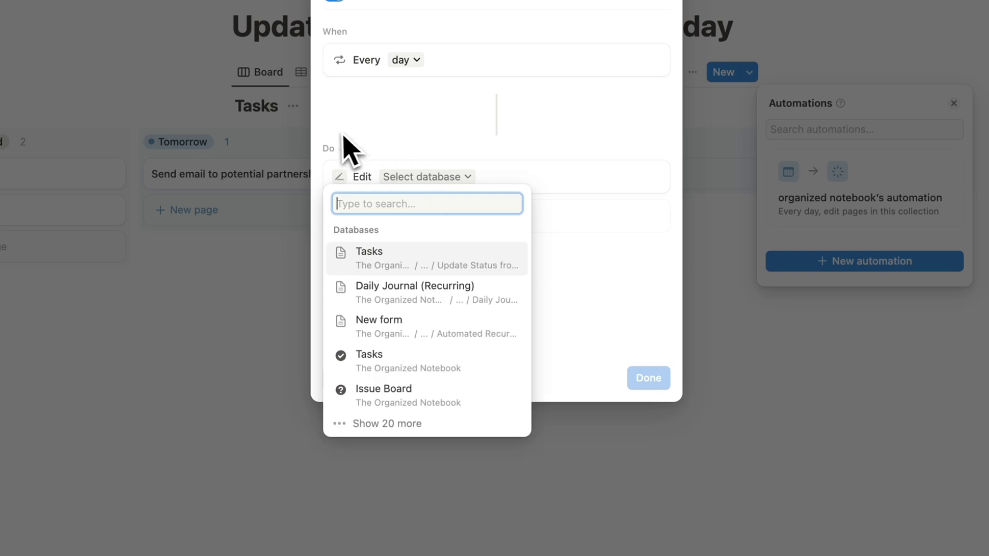
pyautogui.click(439, 255)
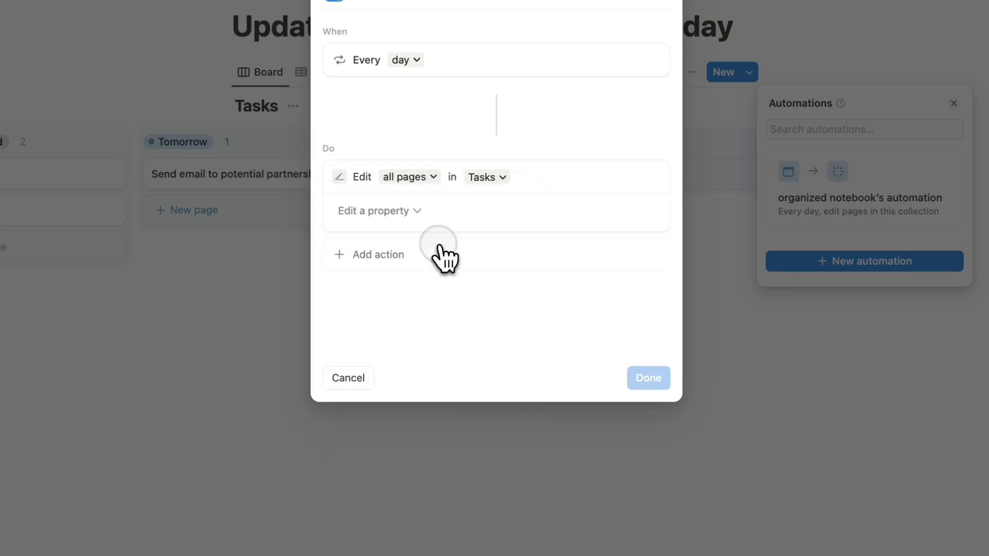
# Step: Filter the edit action to pages whose Status is Tomorrow
pyautogui.click(412, 184)
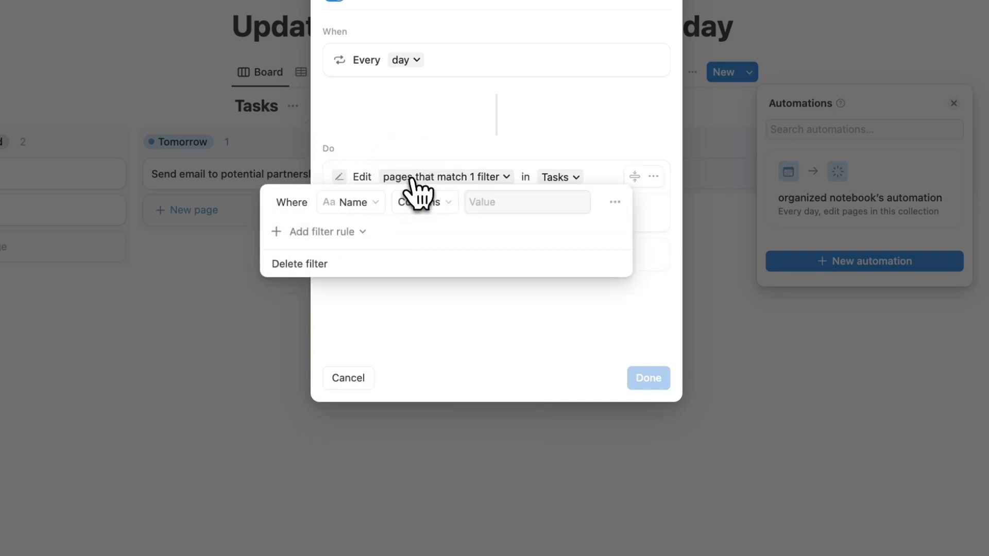
pyautogui.click(363, 205)
pyautogui.click(340, 250)
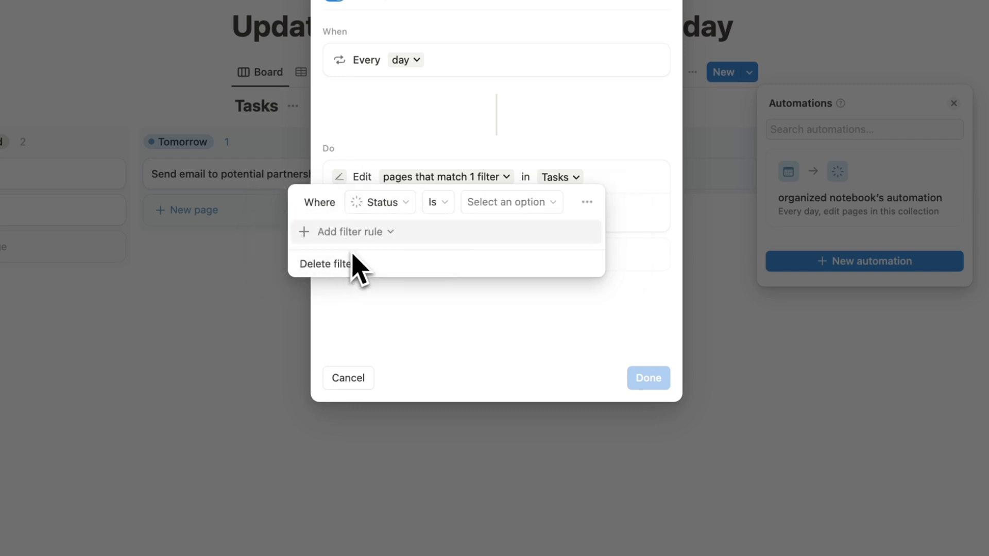
pyautogui.click(503, 205)
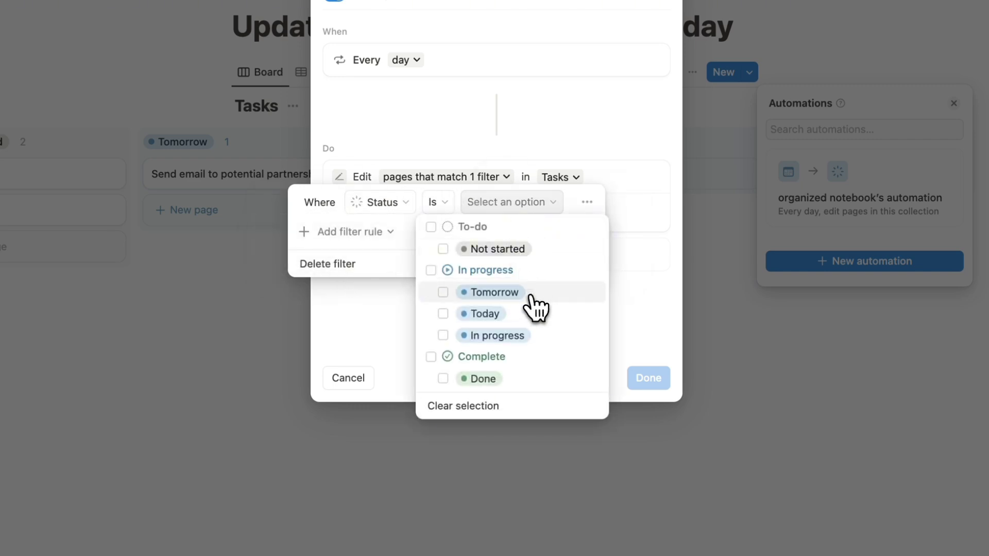
pyautogui.click(626, 207)
# Step: Have the action set the Status property to Today and save the automation
pyautogui.click(382, 212)
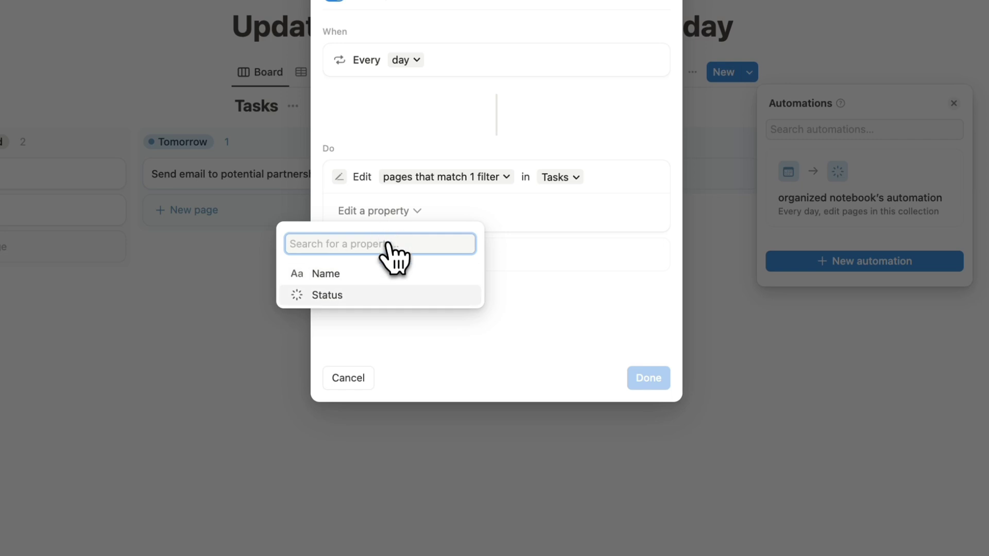
pyautogui.click(402, 295)
pyautogui.click(498, 212)
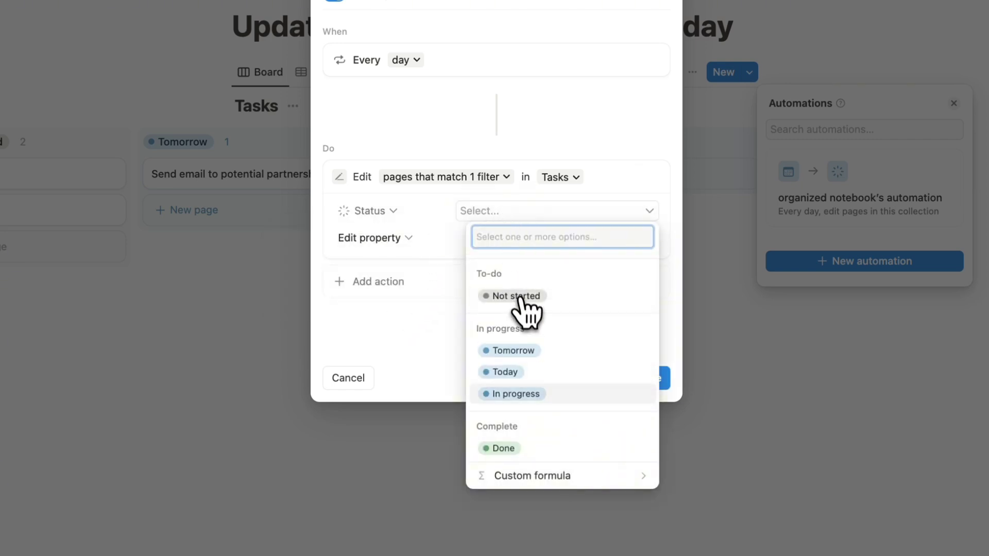
pyautogui.click(545, 374)
pyautogui.click(648, 392)
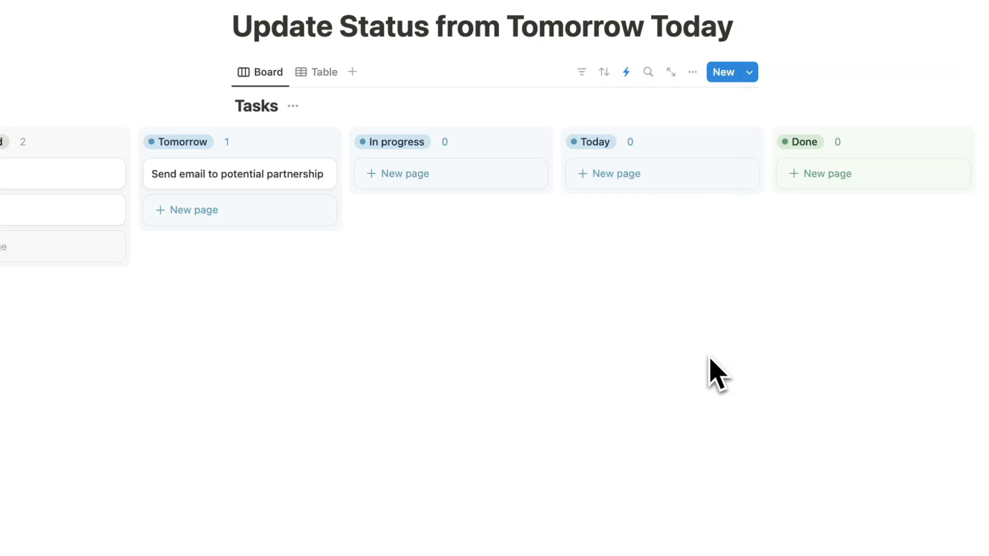
# Step: Move the "Send email to potential partnership" task from Tomorrow to Today on the Tasks board
pyautogui.click(193, 183)
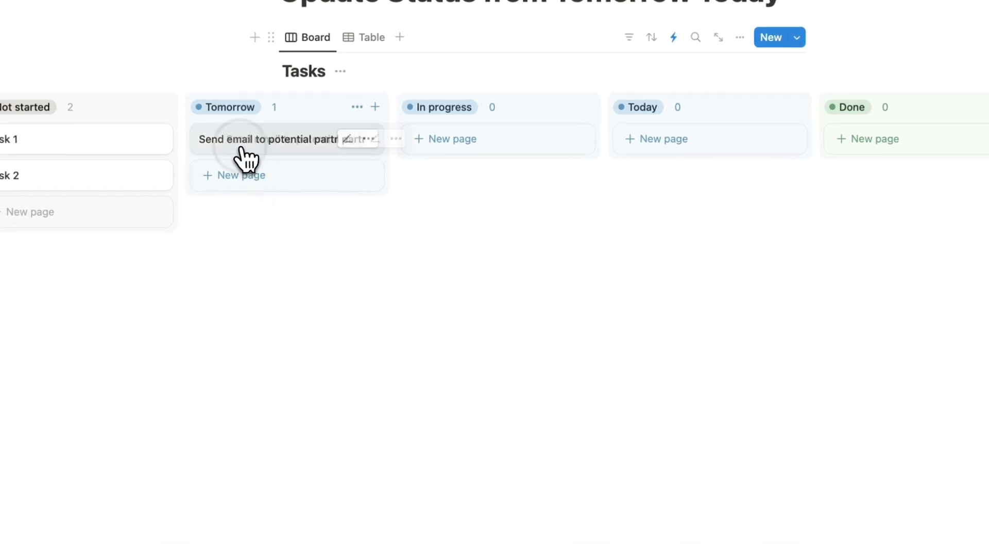
pyautogui.moveTo(241, 149); pyautogui.dragTo(644, 157)
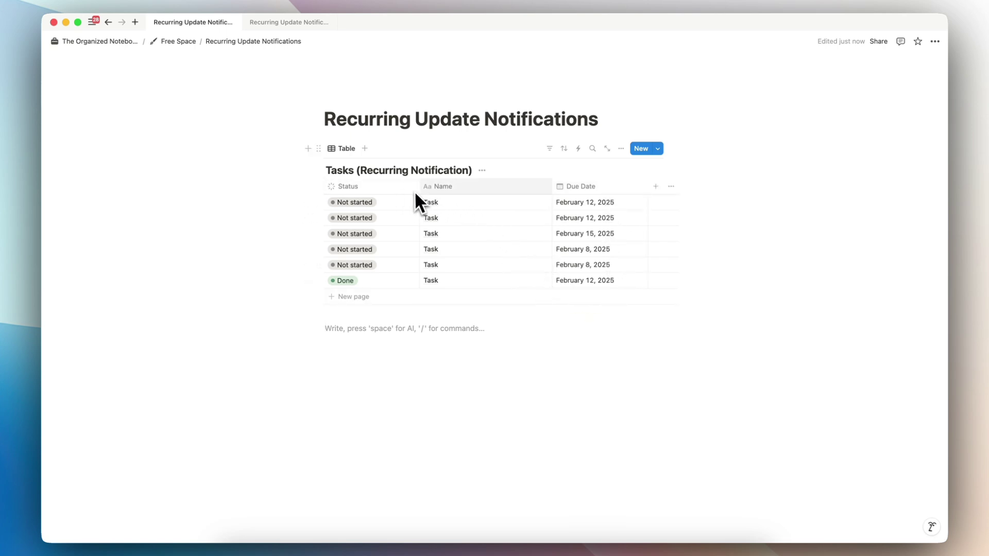
# Step: Insert an inline database below the tasks table and title it "Daily Task Statuses (Recurring Notification)"
pyautogui.click(369, 329)
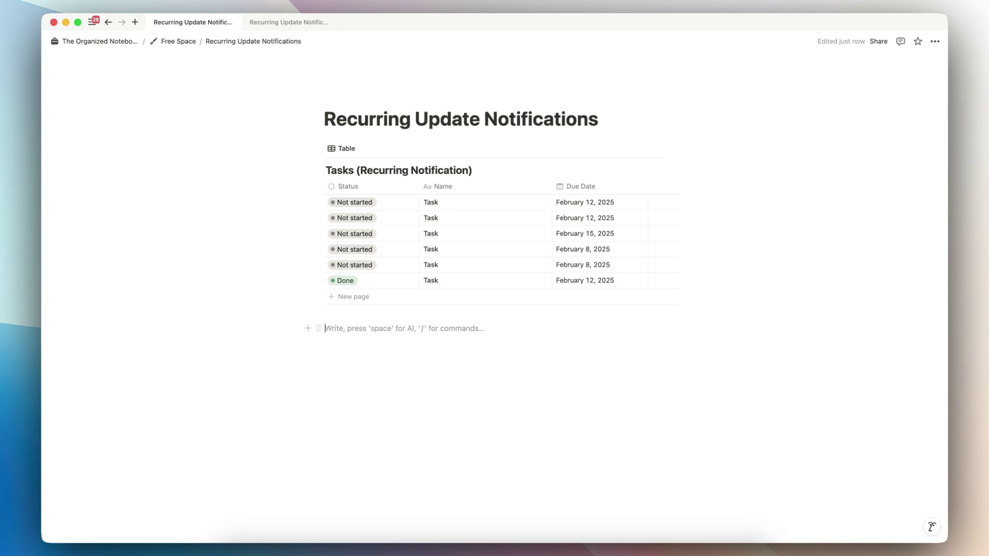
pyautogui.write('/data')
pyautogui.click(356, 359)
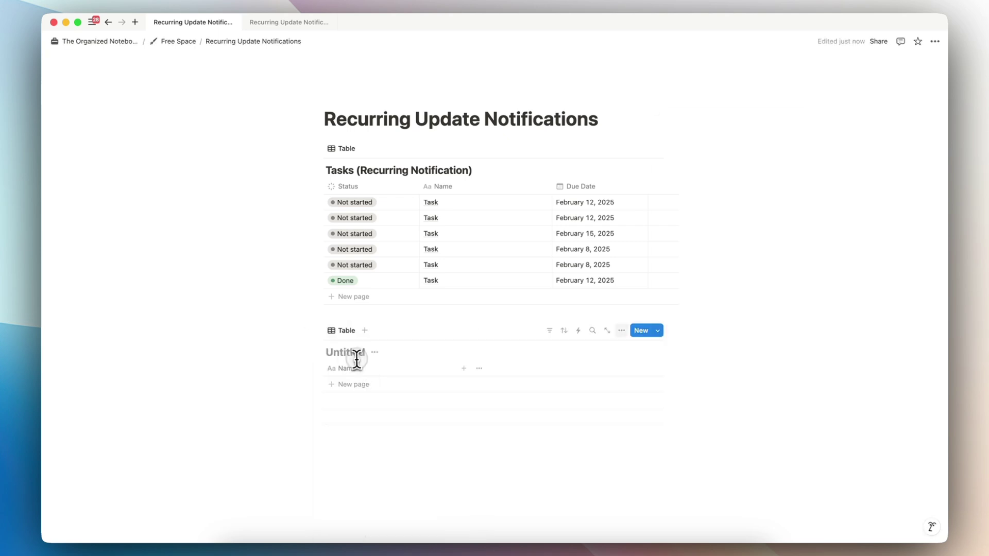
pyautogui.write('Daily Task')
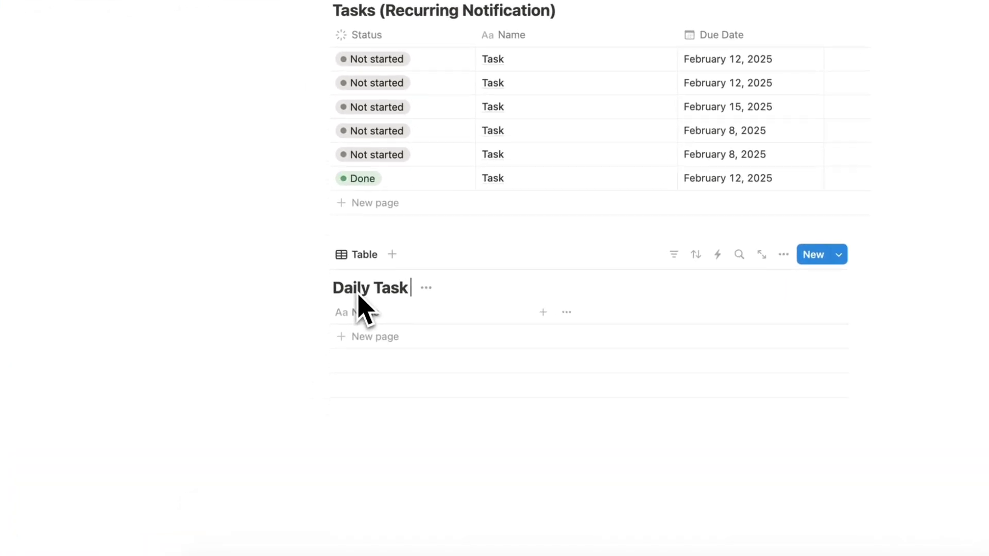
pyautogui.write(' Statuses (Re')
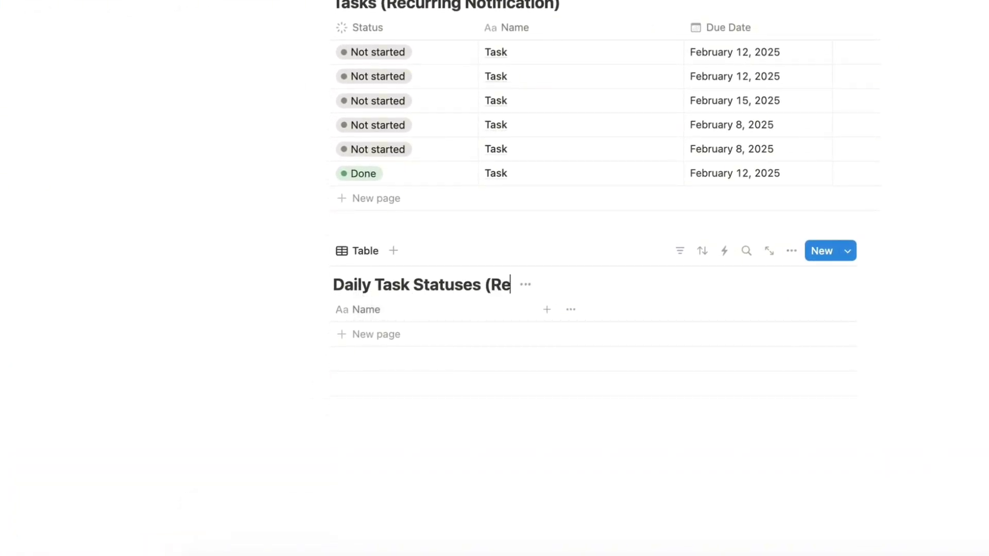
pyautogui.write('curring Notific')
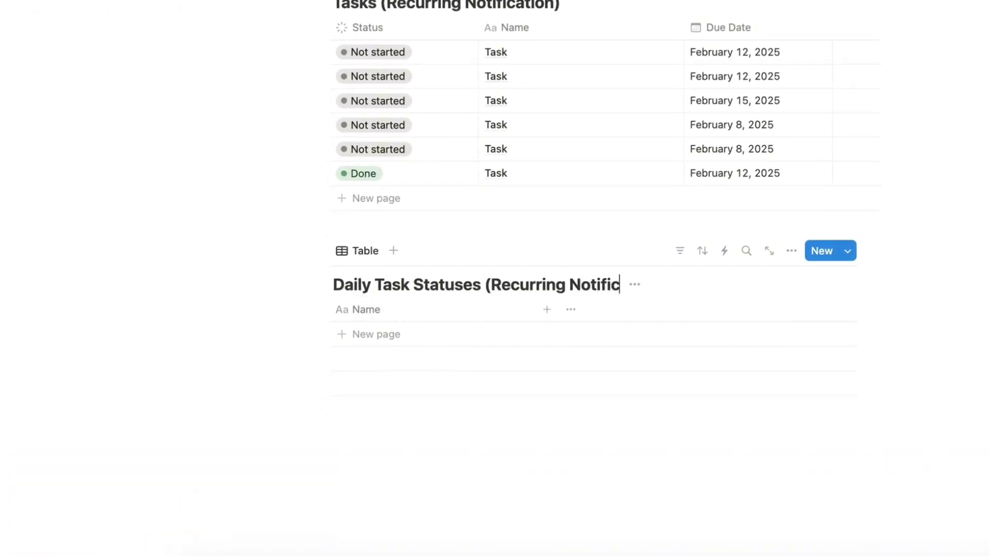
pyautogui.write('ation)')
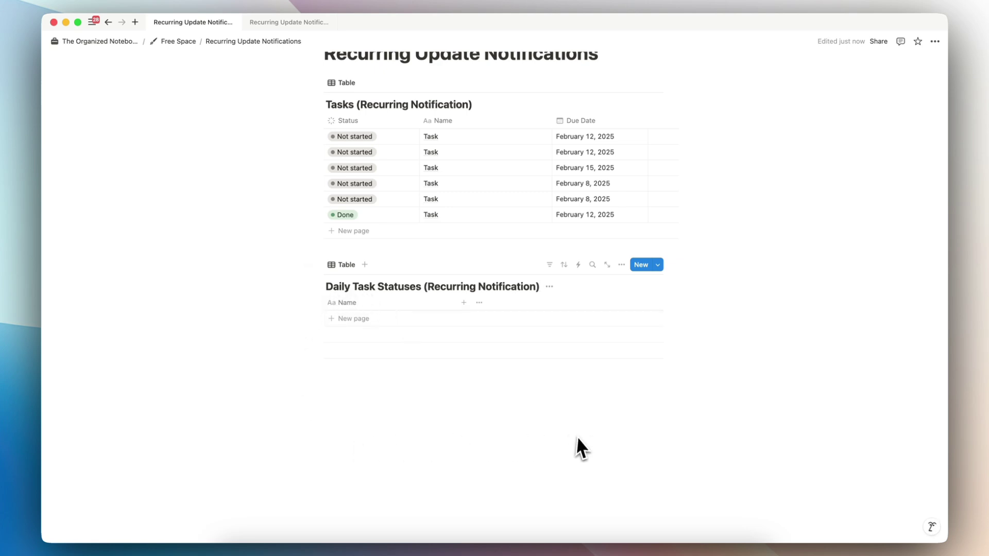
# Step: Add a page named "Daily Task Status" to the Daily Task Statuses database
pyautogui.click(370, 320)
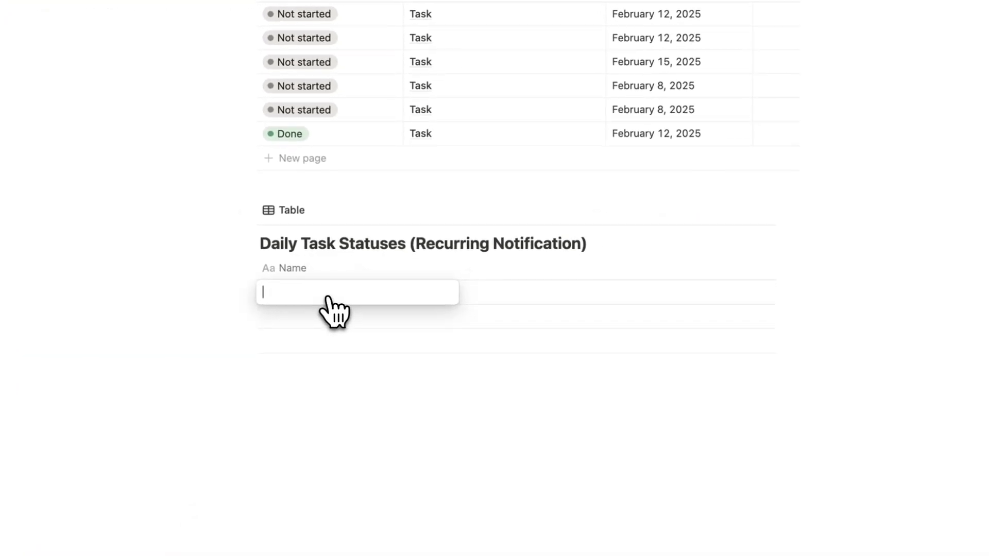
pyautogui.write('Daily Task Stat')
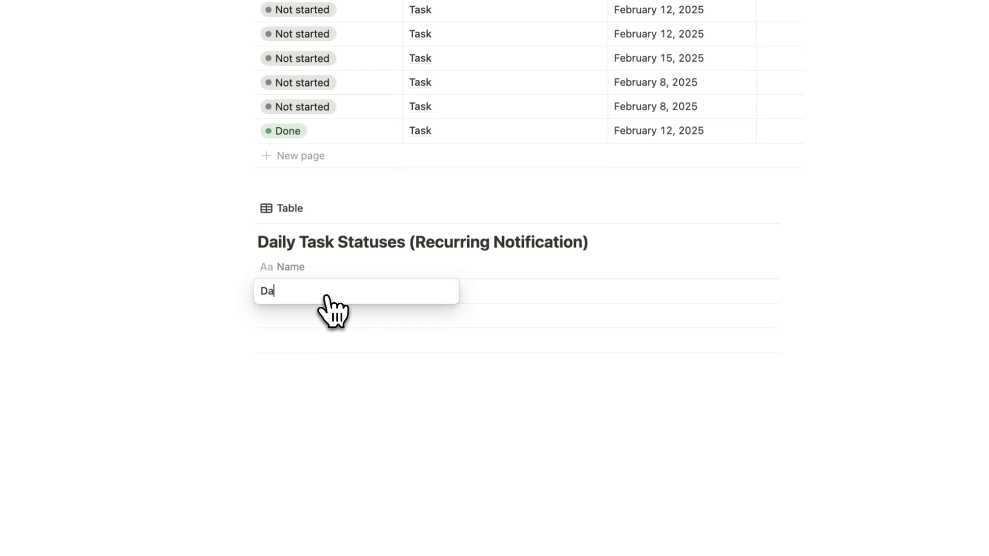
pyautogui.write('us')
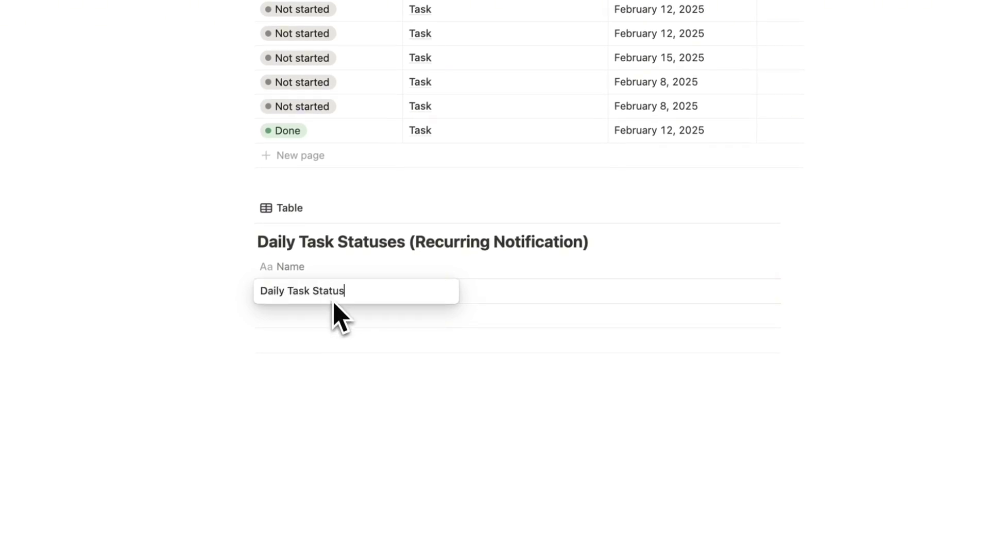
pyautogui.press('Escape')
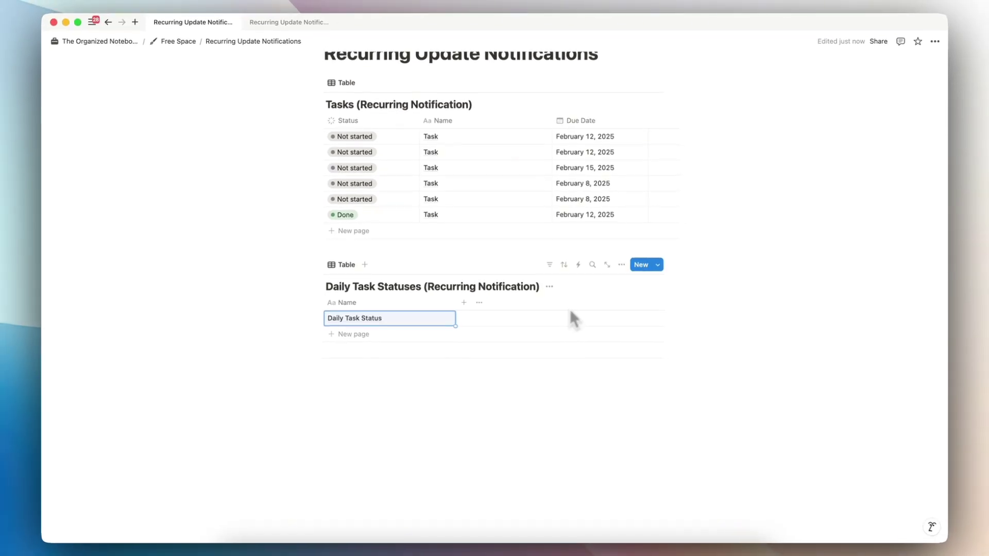
# Step: Add a two-way relation property to the Daily Task Statuses database, related to Tasks (Recurring Notification)
pyautogui.scroll(1, 605, 204)
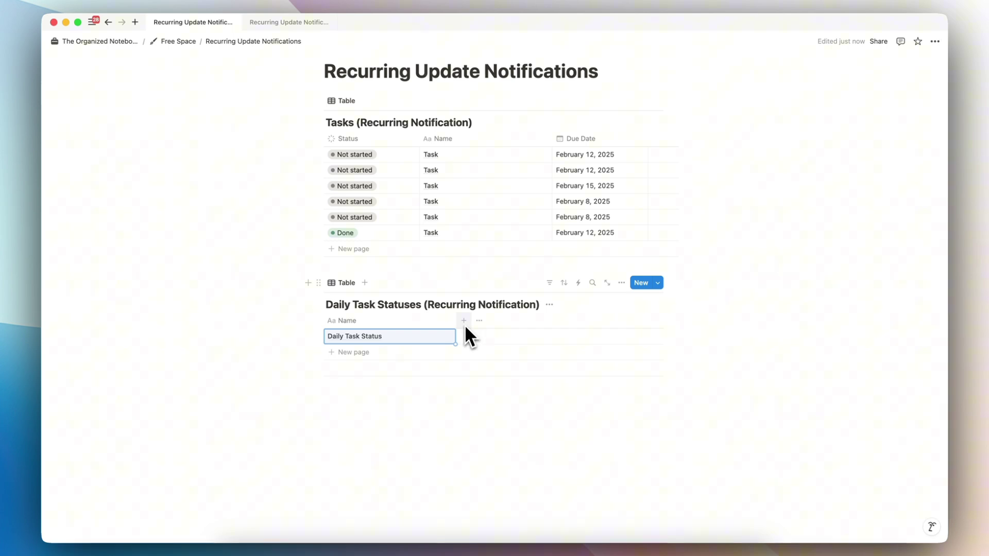
pyautogui.click(464, 320)
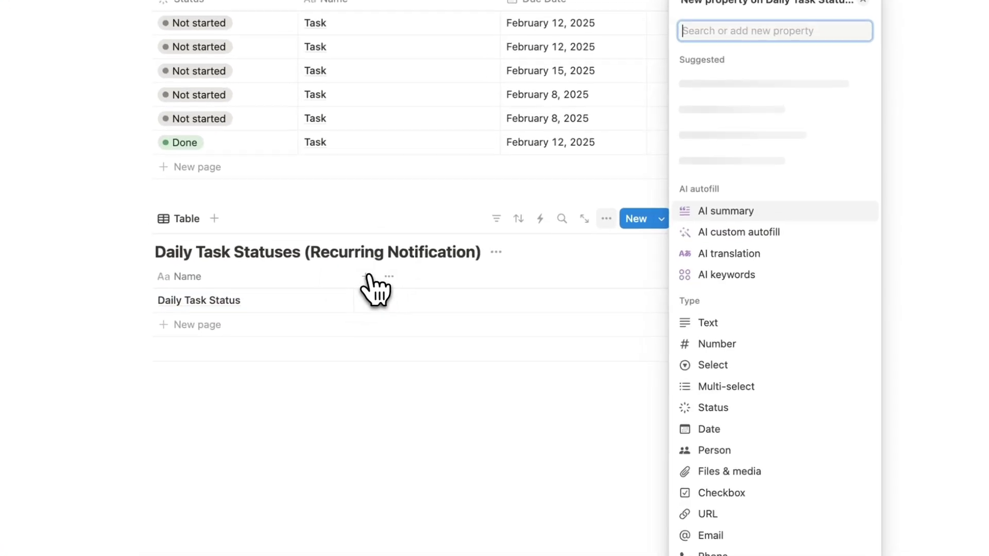
pyautogui.write('relation')
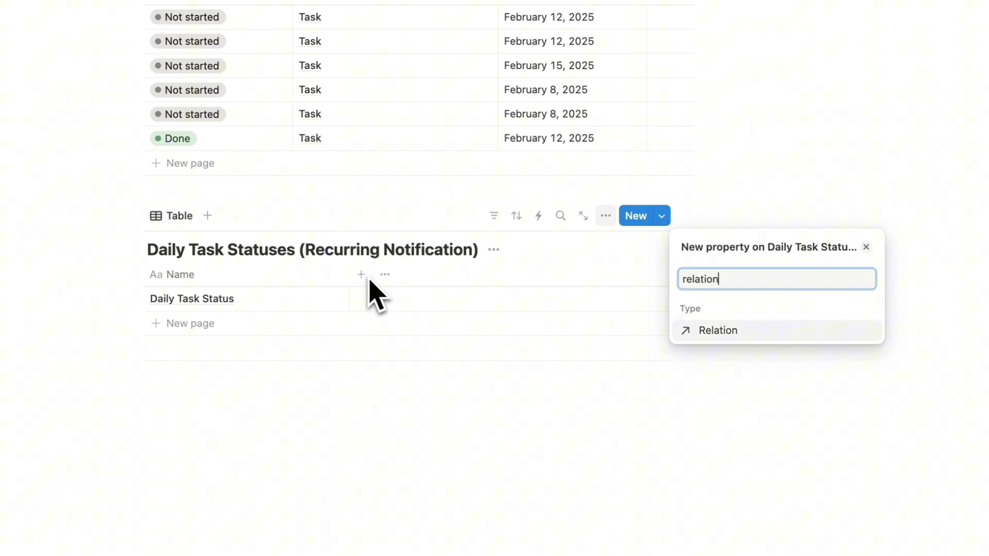
pyautogui.press('Return')
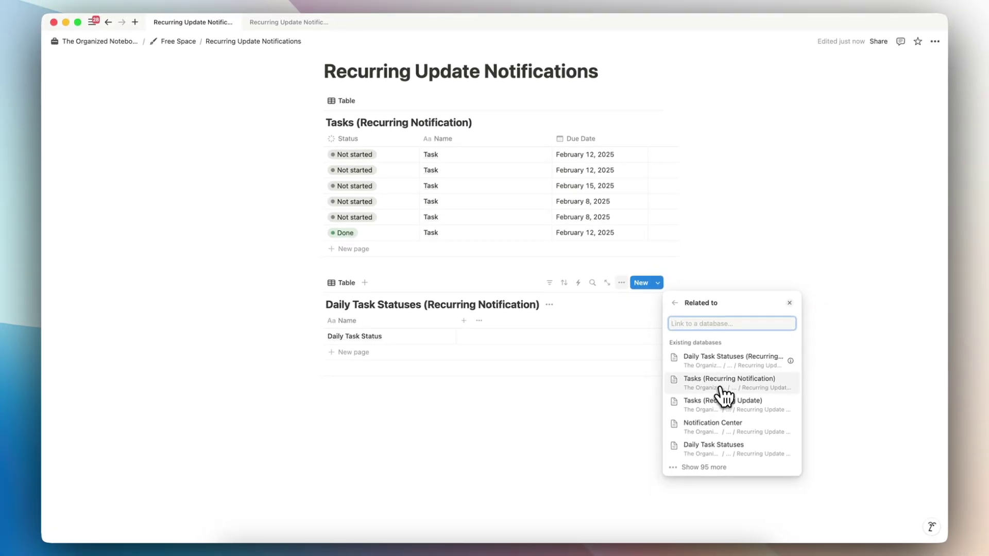
pyautogui.click(727, 382)
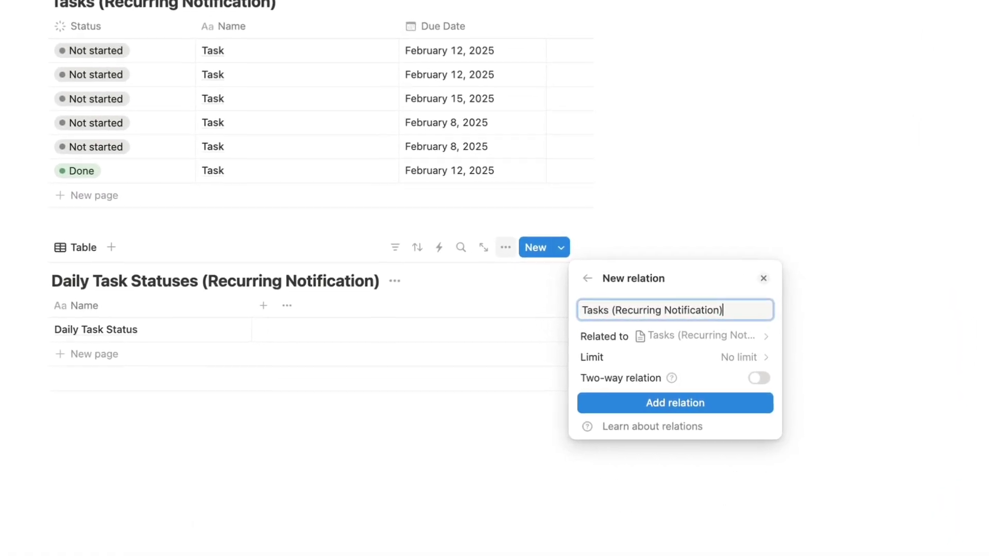
pyautogui.click(783, 369)
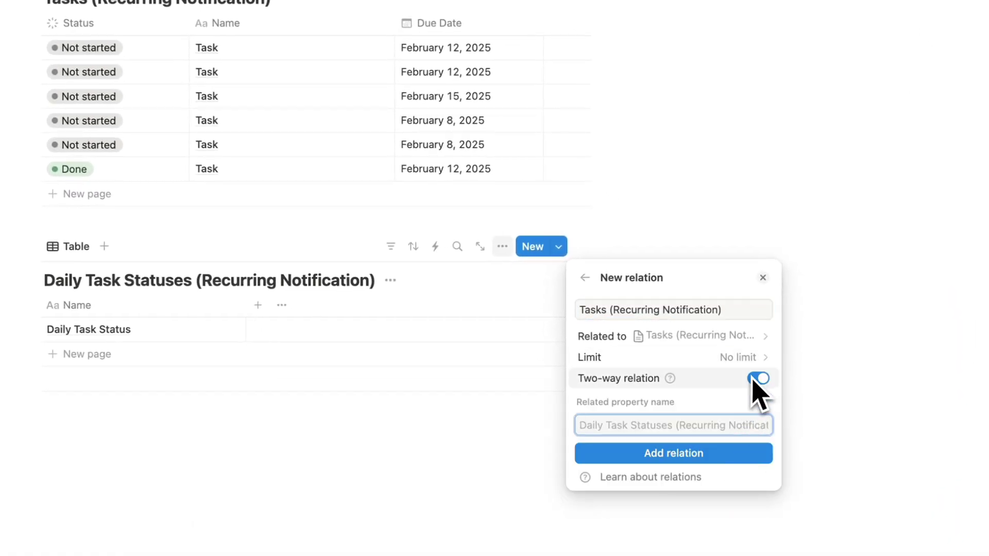
pyautogui.click(718, 456)
pyautogui.click(515, 459)
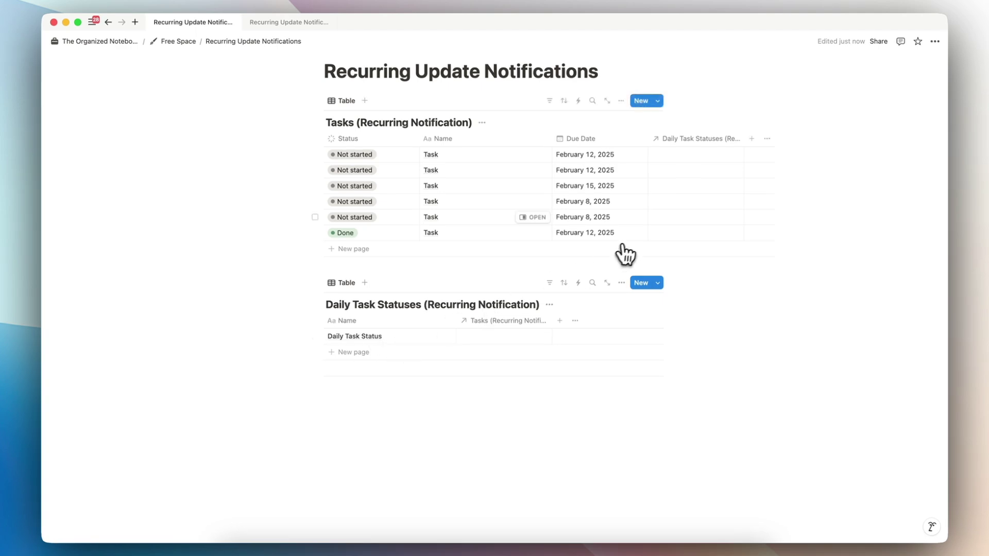
# Step: Link the first task in Tasks (Recurring Notification) to the "Daily Task Status" page
pyautogui.click(690, 160)
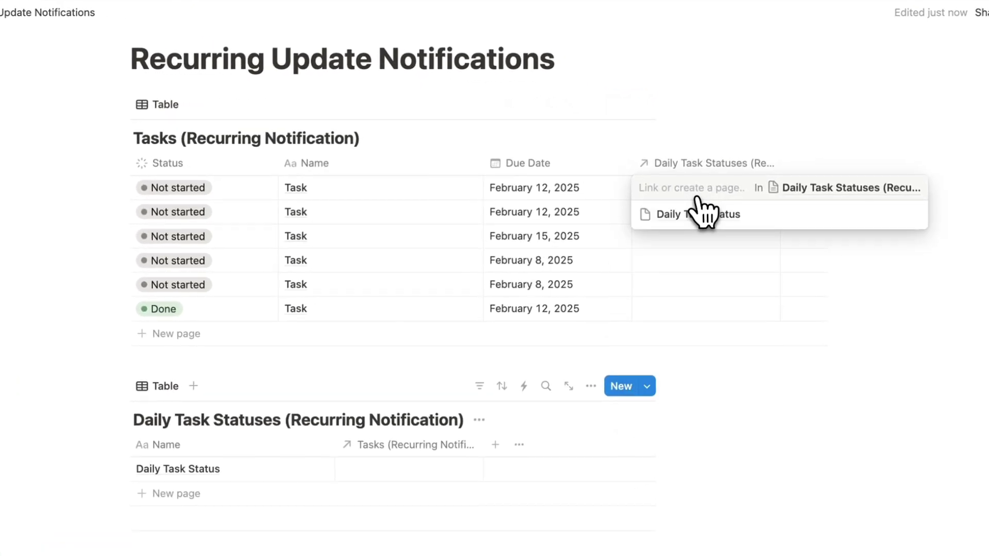
pyautogui.click(722, 216)
pyautogui.press('Escape')
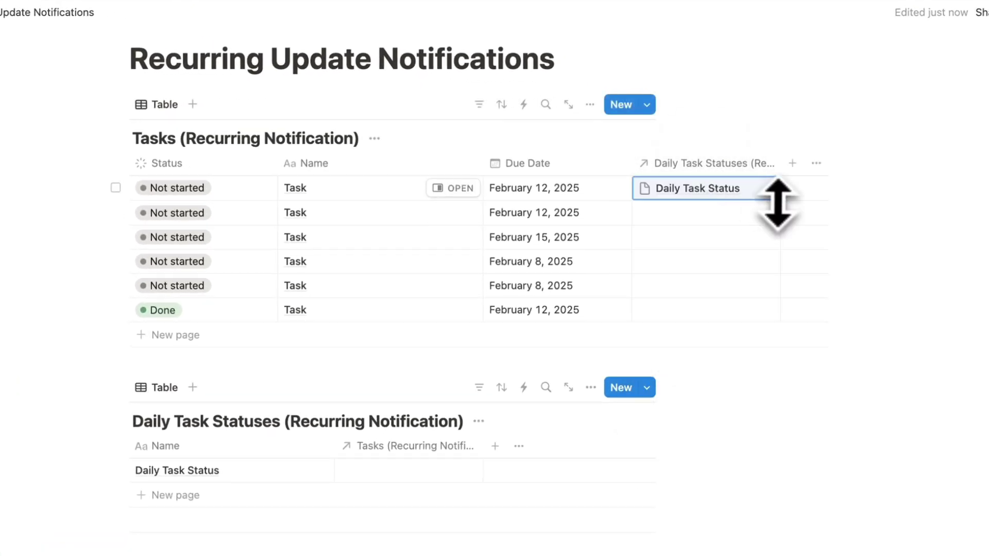
# Step: Fill the Daily Task Status link from the first task down to all the other tasks in Tasks (Recurring Notification)
pyautogui.moveTo(779, 201); pyautogui.dragTo(771, 280)
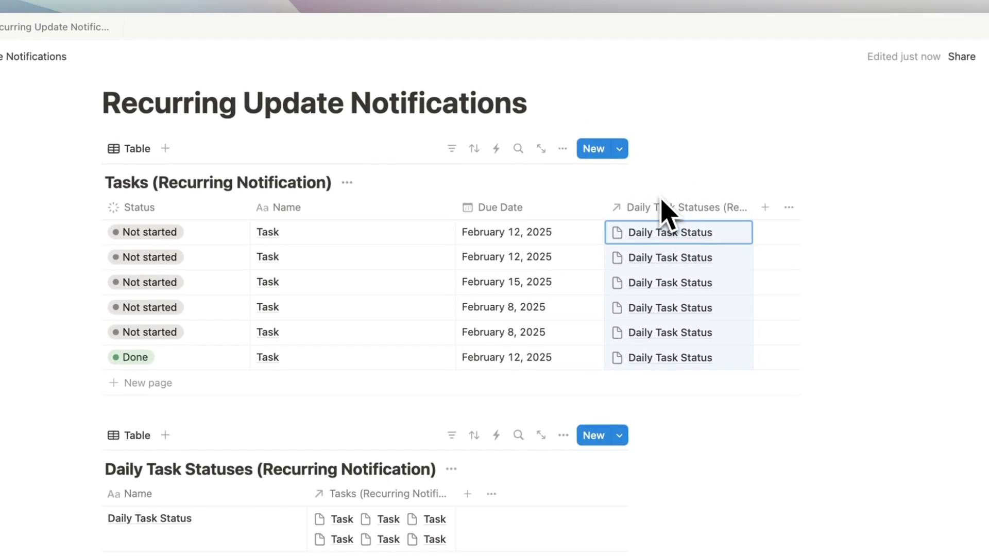
# Step: Create a template named "New Task" for Tasks (Recurring Notification) with its relation linked to the Daily Task Status page
pyautogui.click(619, 149)
pyautogui.click(567, 243)
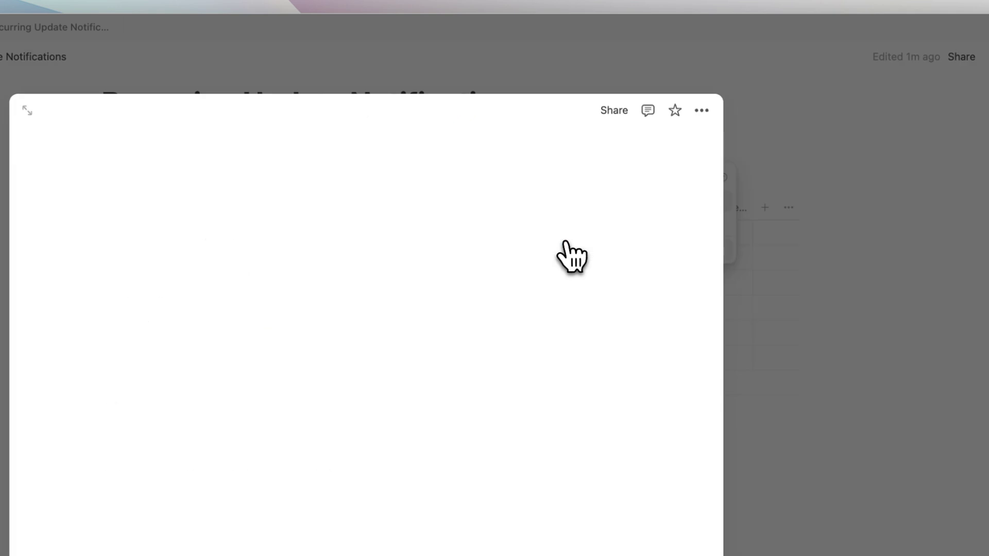
pyautogui.click(278, 265)
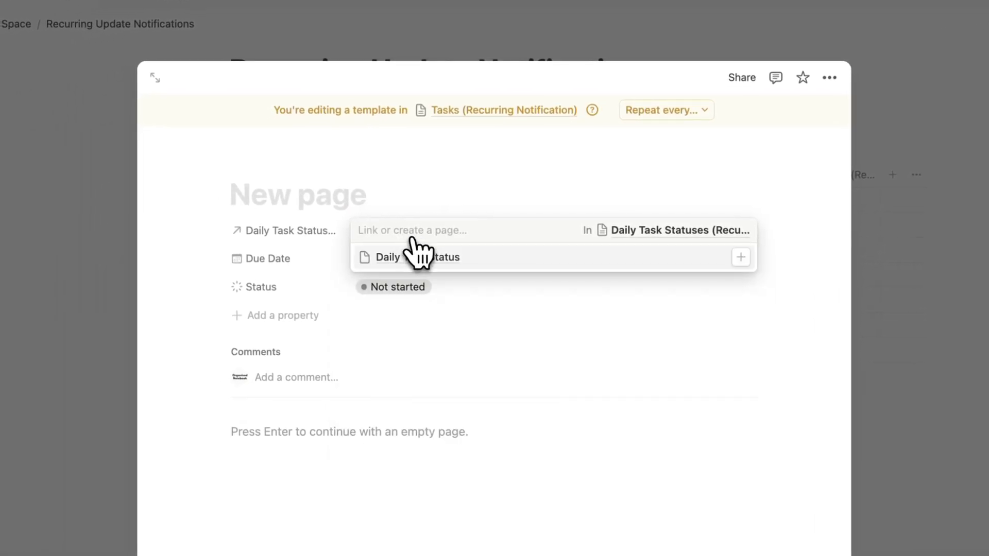
pyautogui.click(449, 257)
pyautogui.click(287, 199)
pyautogui.write('New Task')
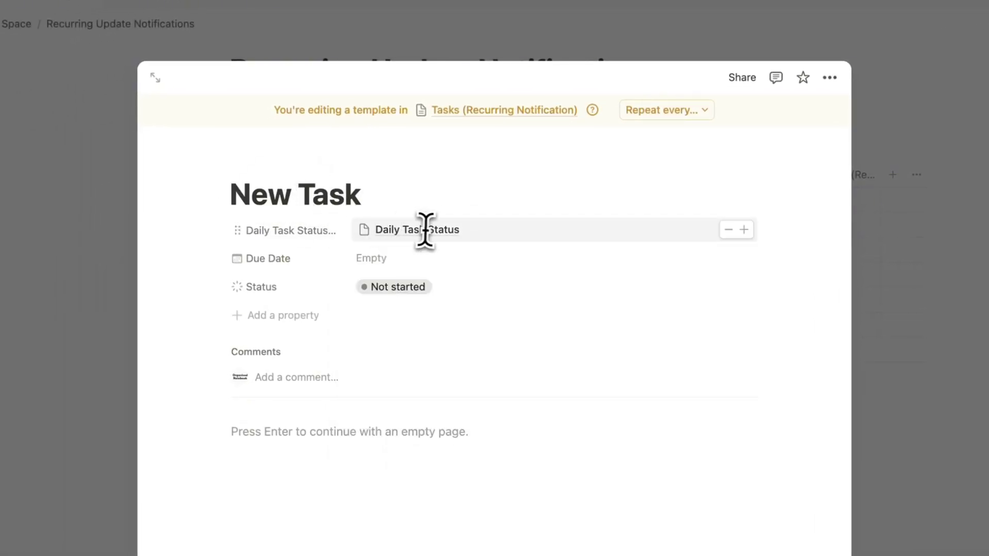
pyautogui.click(971, 254)
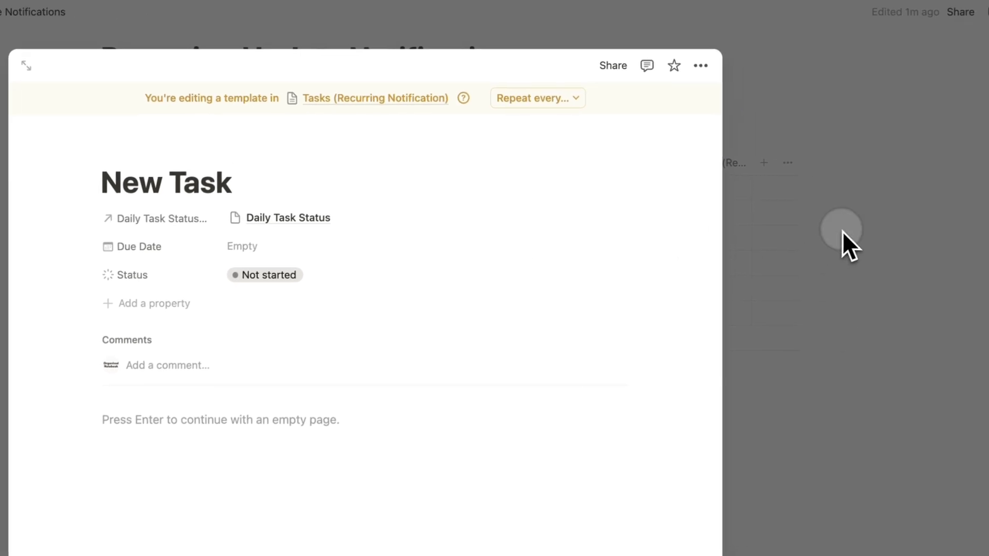
# Step: Make the New Task template the default for the Tasks (Recurring Notification) database
pyautogui.click(747, 116)
pyautogui.click(694, 154)
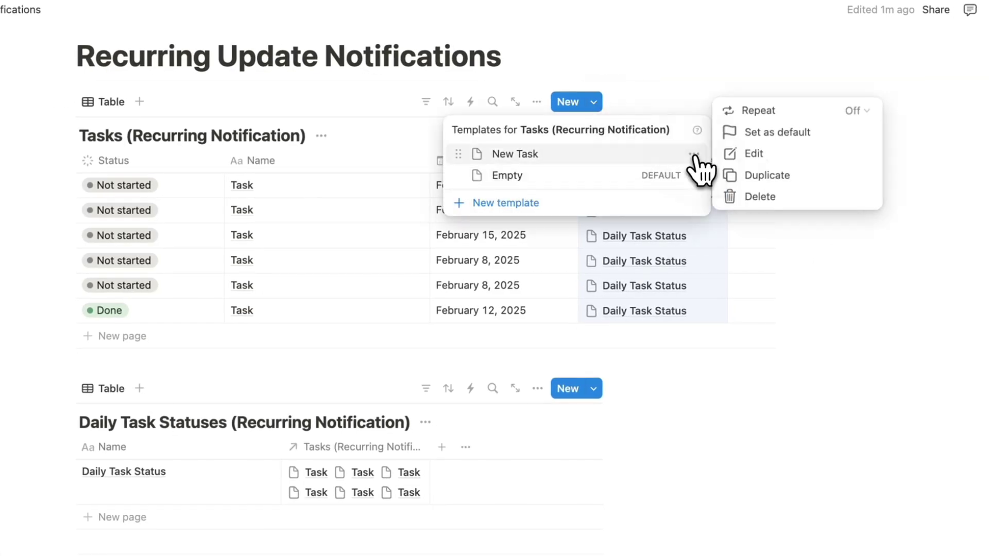
pyautogui.click(779, 133)
pyautogui.click(340, 382)
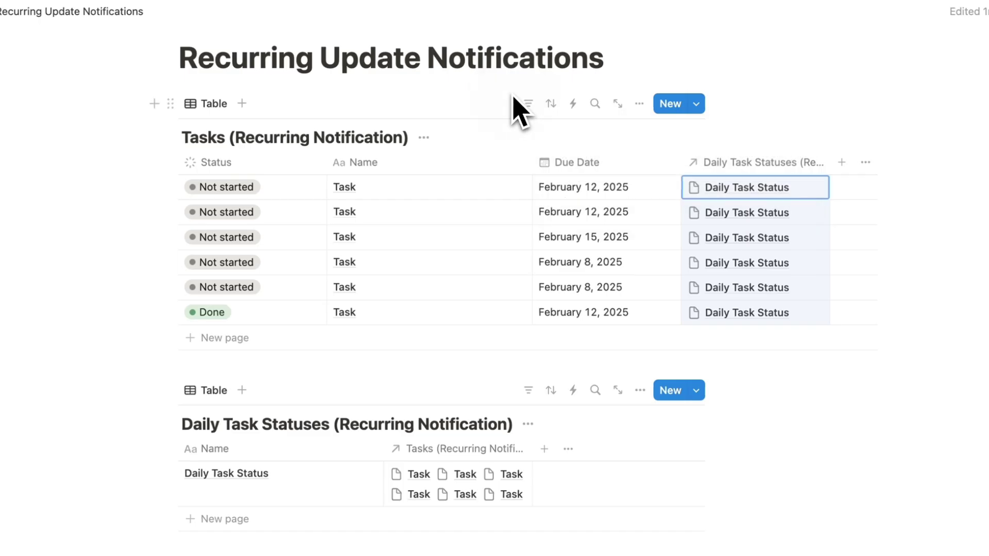
# Step: Test the default template by adding a task to Tasks (Recurring Notification) and deleting it again
pyautogui.click(204, 336)
pyautogui.press('Escape')
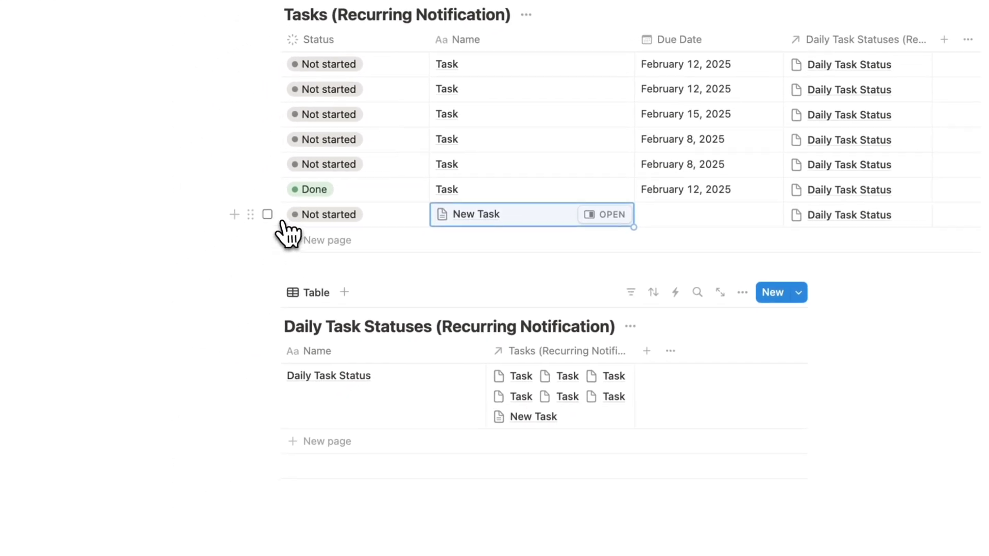
pyautogui.click(159, 269)
pyautogui.press('Delete')
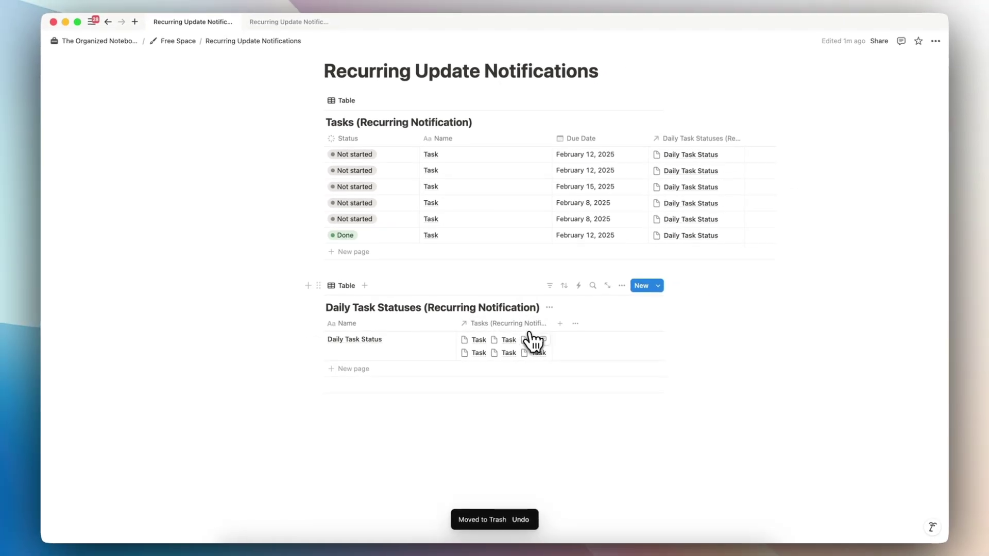
# Step: Add a formula property named "# of overdue tasks" to the Daily Task Statuses database
pyautogui.click(560, 324)
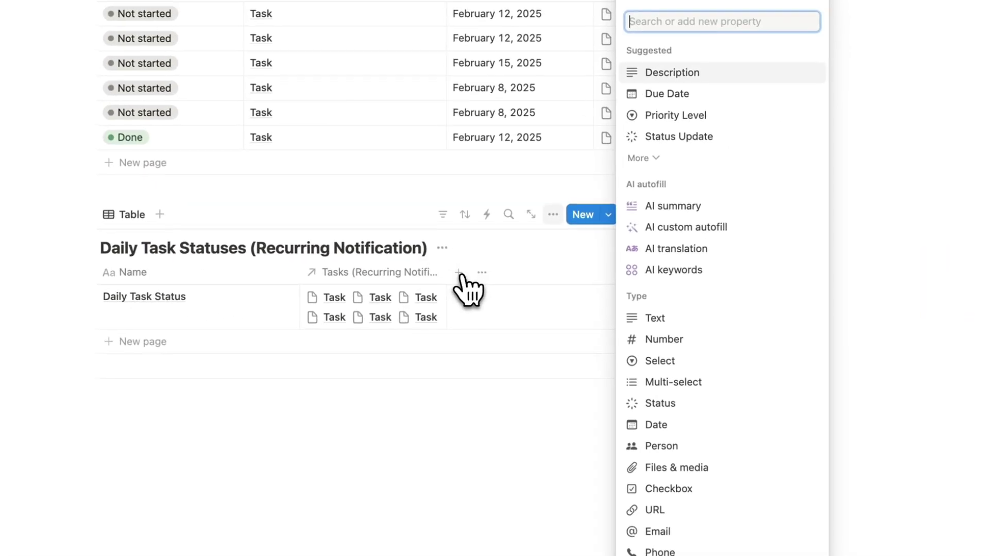
pyautogui.write('form')
pyautogui.click(692, 330)
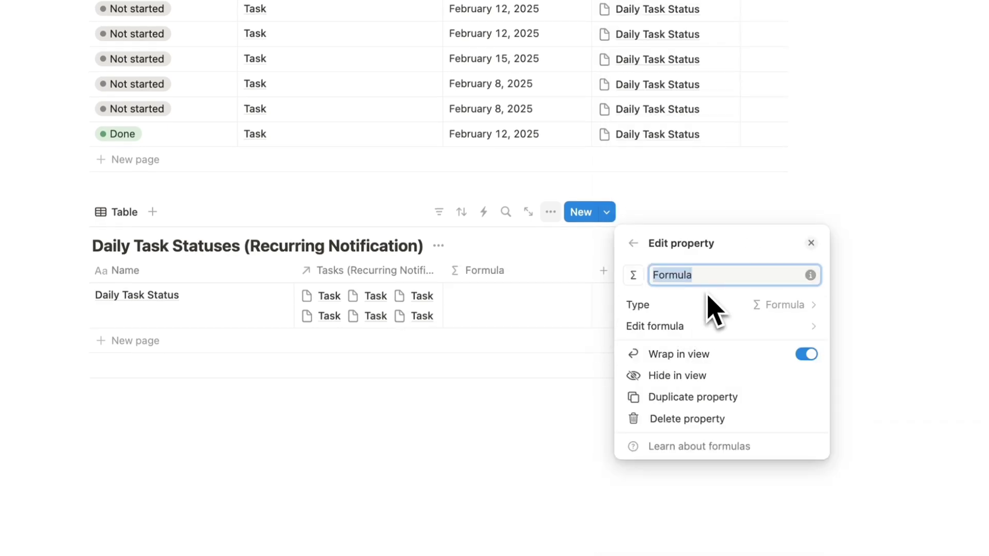
pyautogui.write('# of overdue tasks')
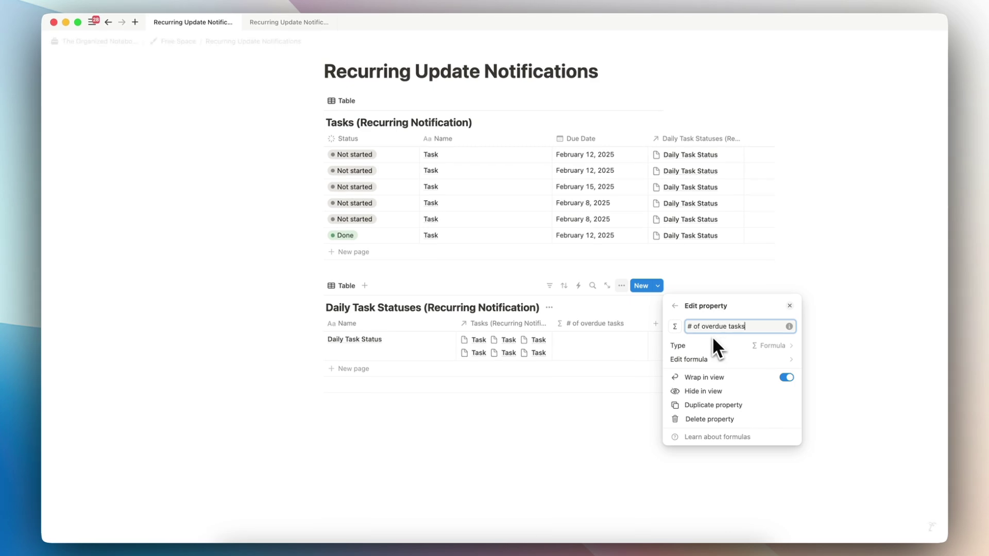
pyautogui.press('Return')
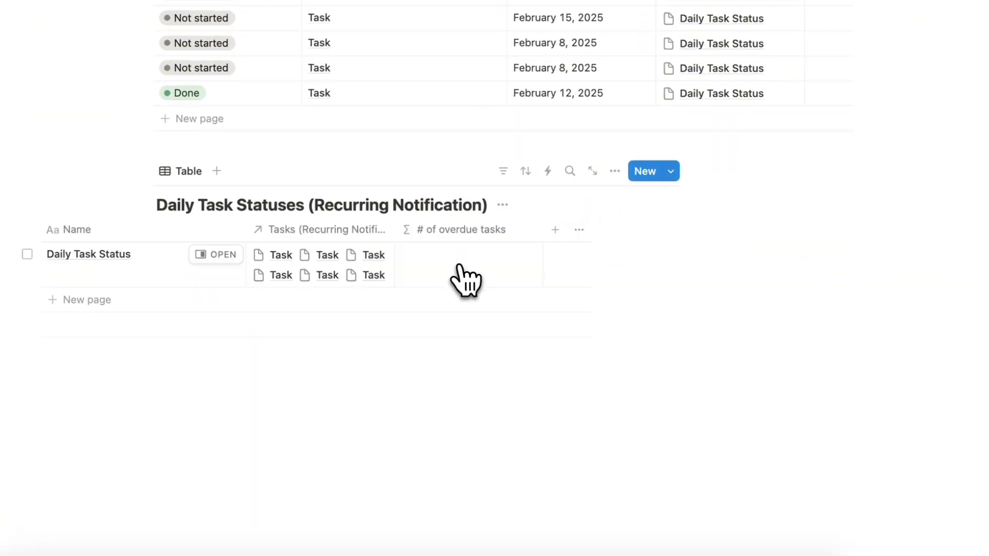
# Step: Set the "# of overdue tasks" formula to Tasks (Recurring Notification).filter(and(current.Status != "Done", current.Due Date > today())).length() and narrow its column
pyautogui.click(454, 275)
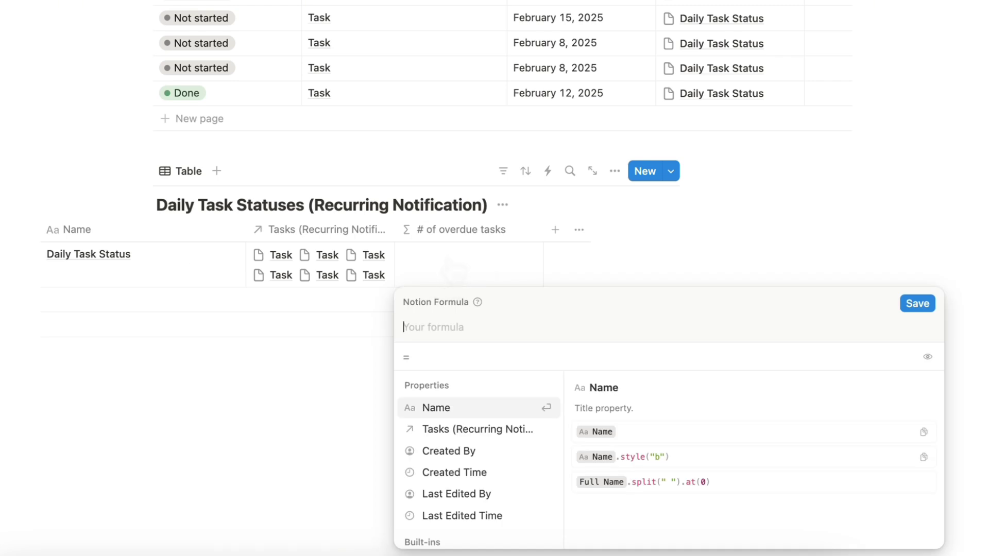
pyautogui.click(461, 430)
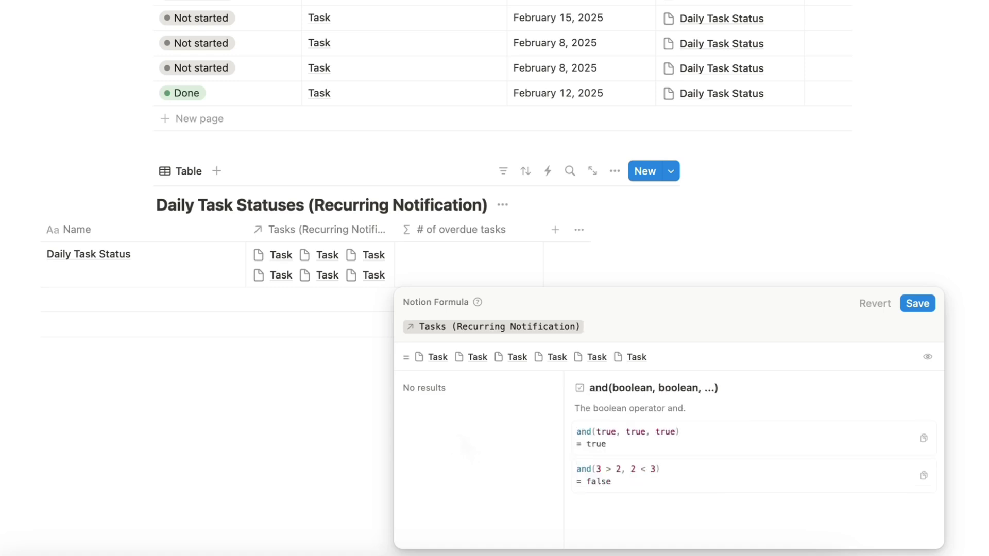
pyautogui.write('.filter(')
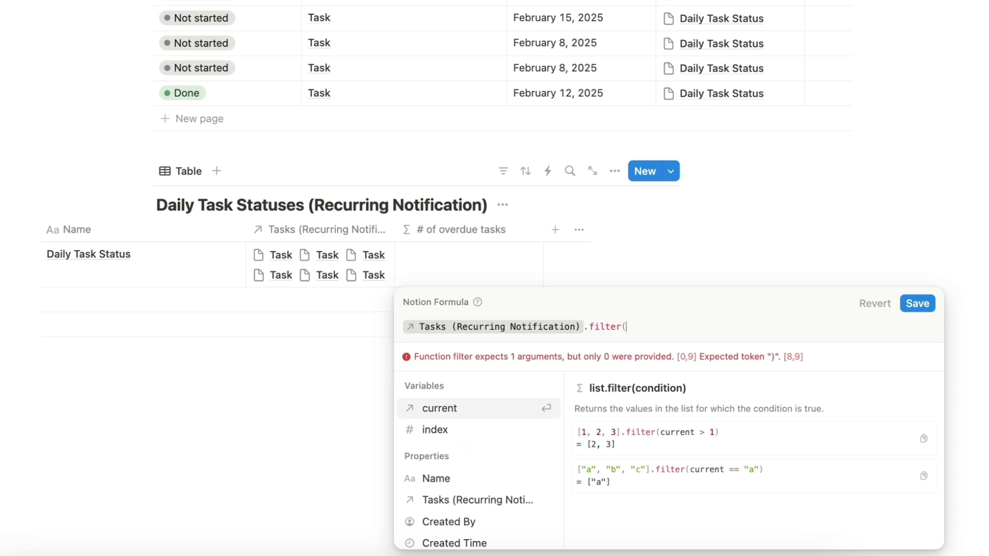
pyautogui.write('and(')
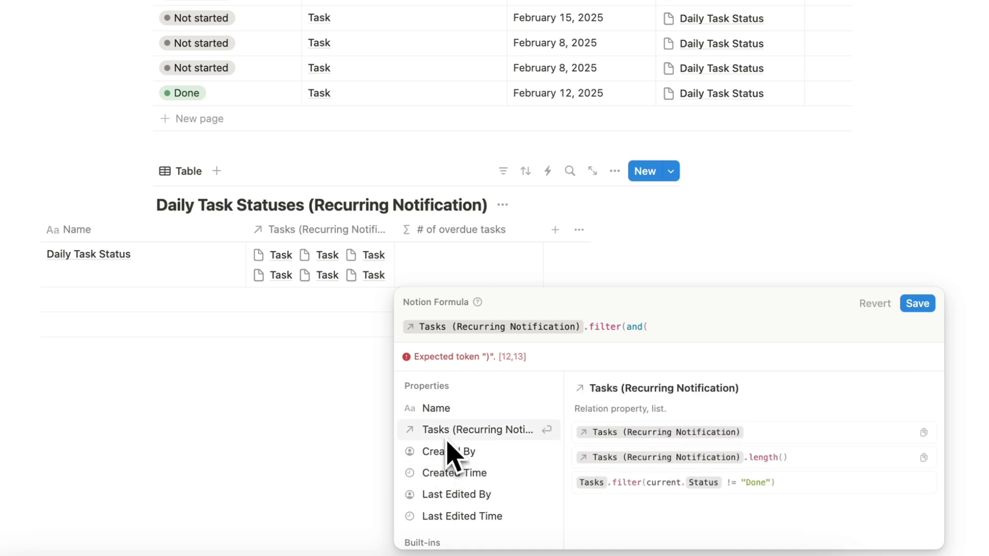
pyautogui.write('current.Status != "Done')
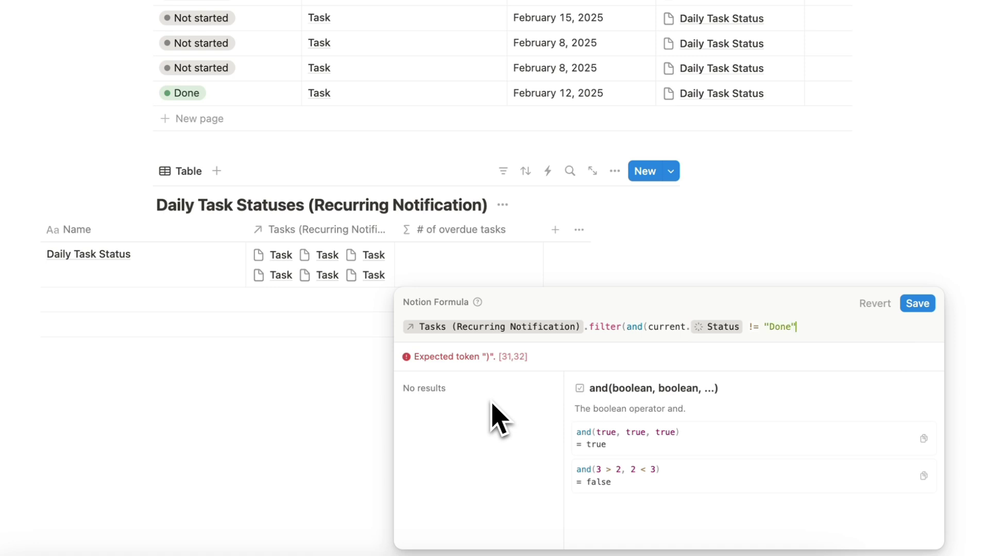
pyautogui.write('",')
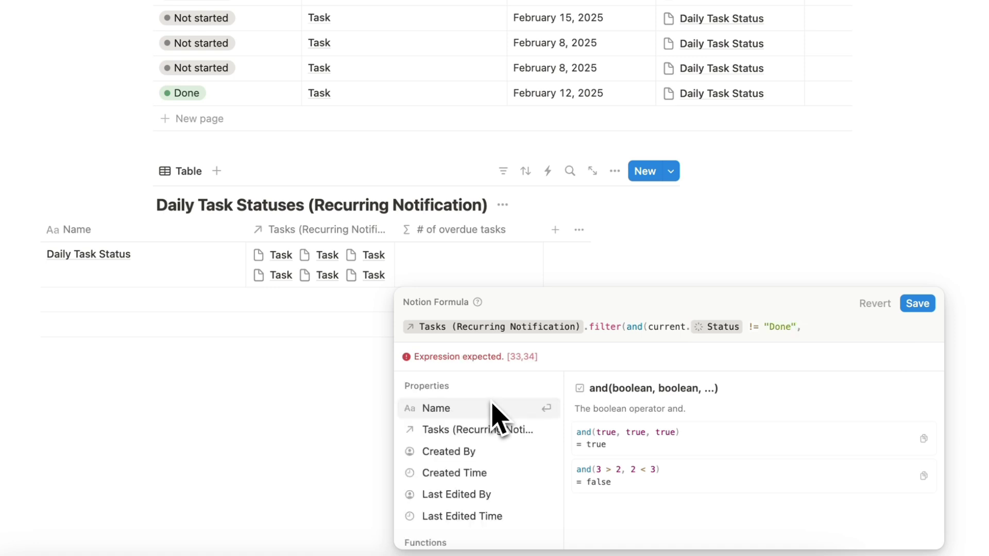
pyautogui.write(' current.d')
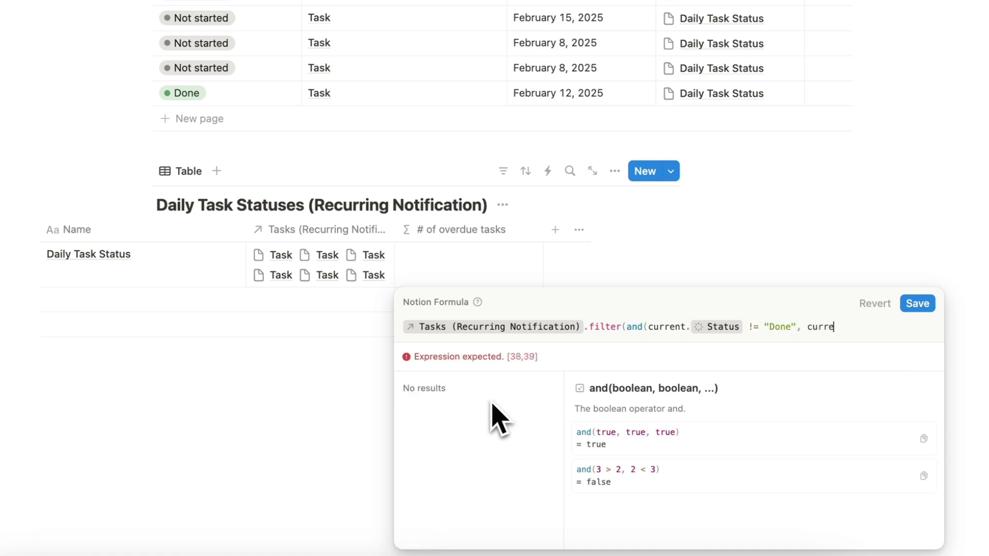
pyautogui.click(492, 408)
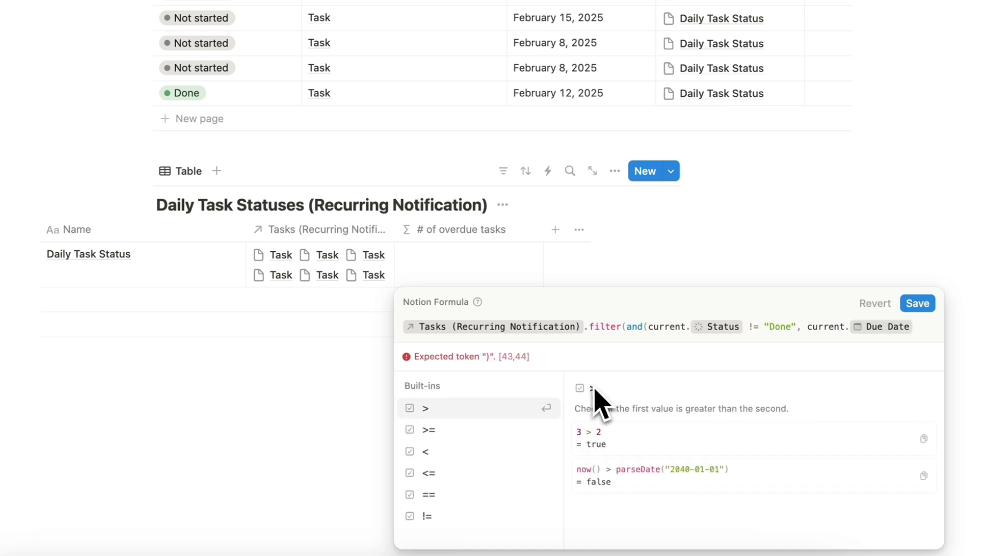
pyautogui.write('> today()))')
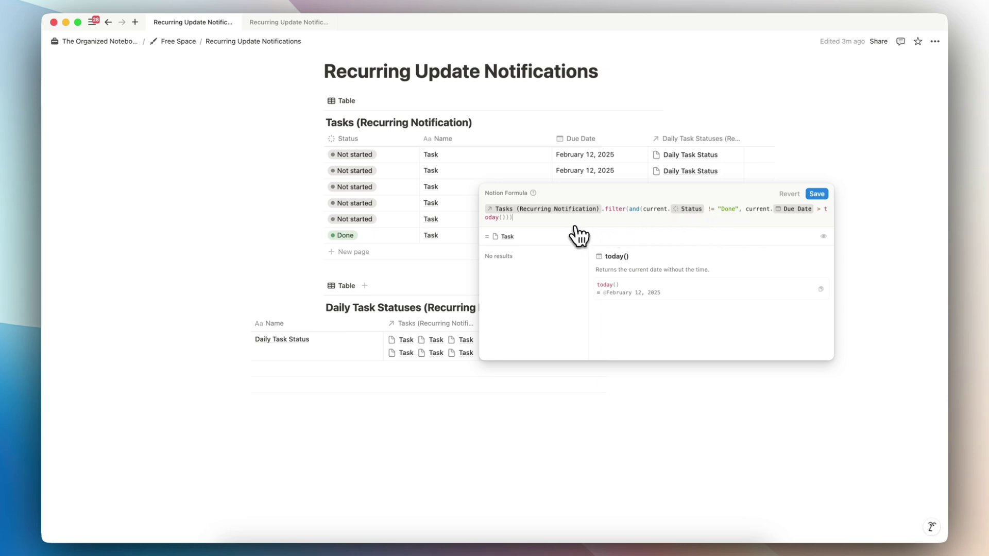
pyautogui.write('.length()')
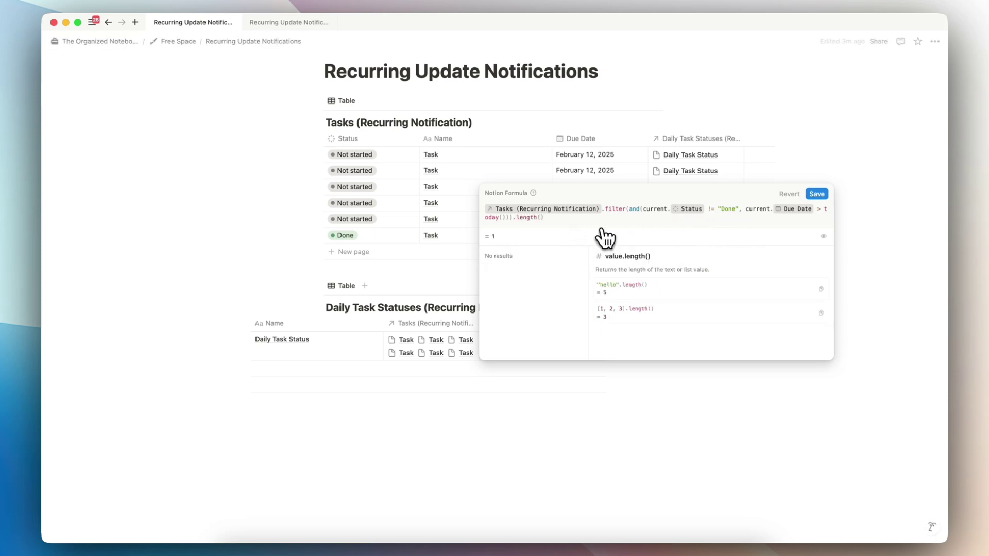
pyautogui.click(817, 194)
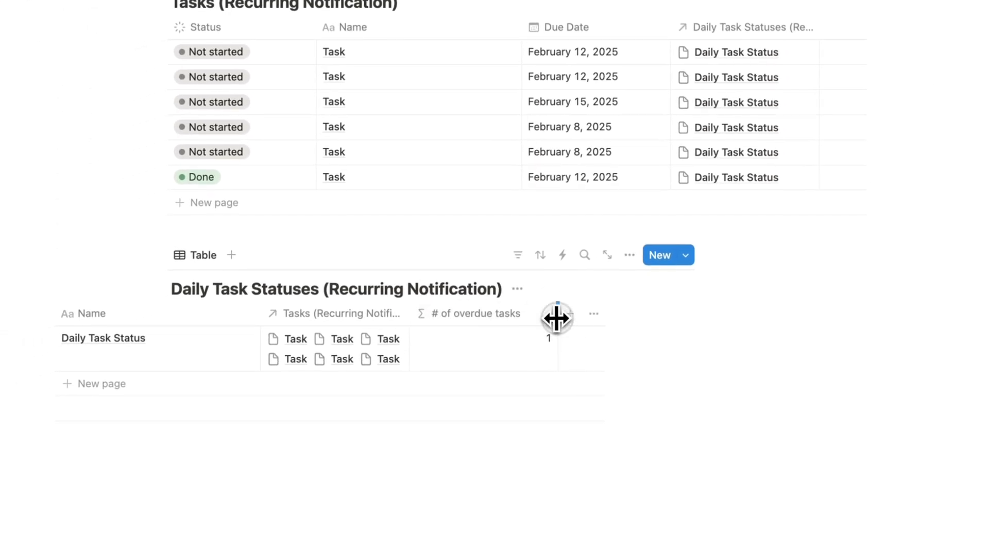
pyautogui.moveTo(556, 318); pyautogui.dragTo(532, 319)
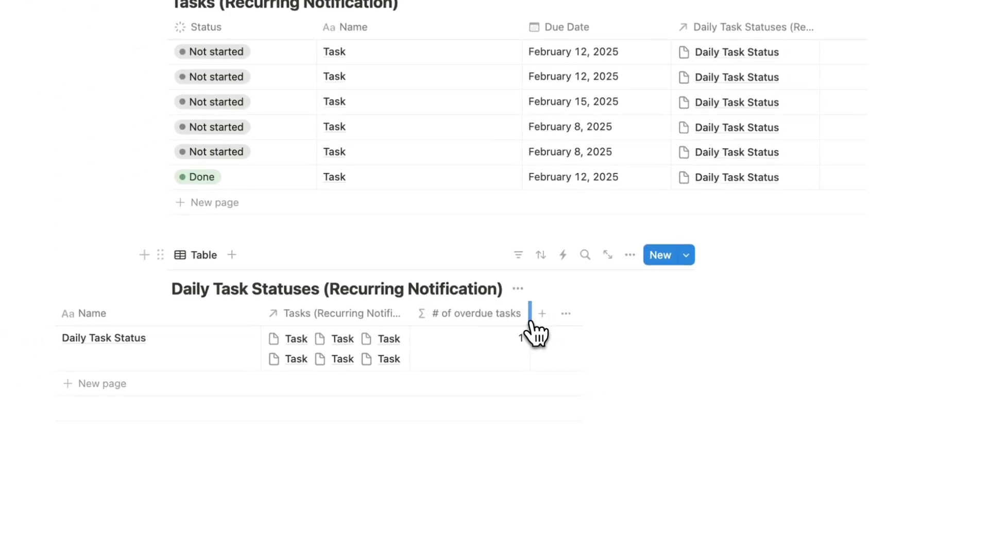
# Step: Duplicate the "# of overdue tasks" property and rename the copy "# of tasks due today"
pyautogui.click(593, 286)
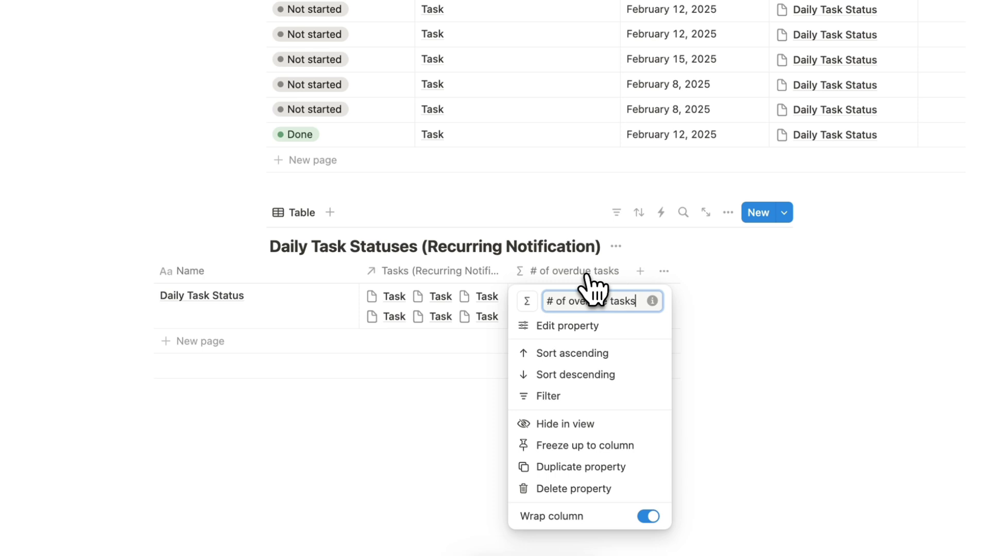
pyautogui.click(597, 464)
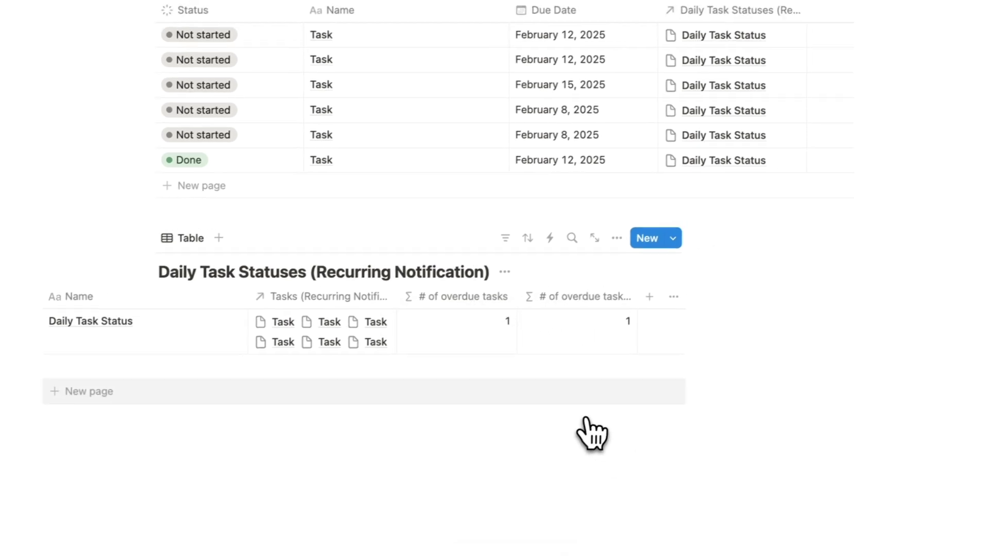
pyautogui.click(703, 274)
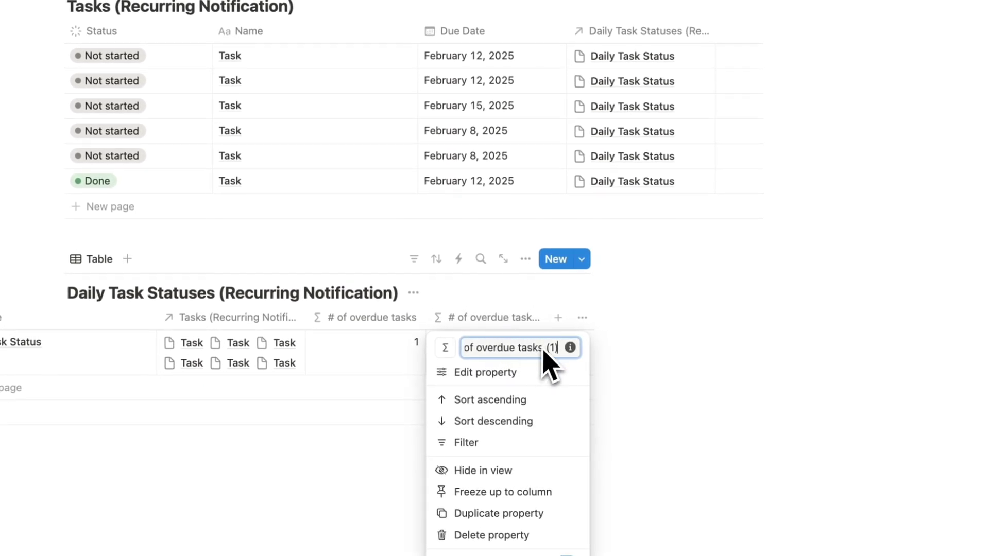
pyautogui.moveTo(559, 347); pyautogui.dragTo(499, 354)
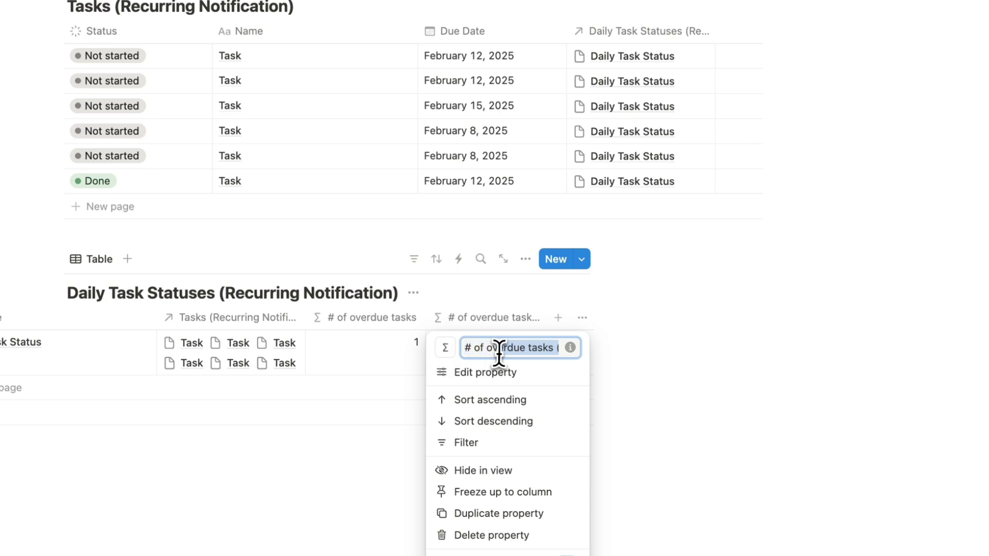
pyautogui.press('BackSpace')
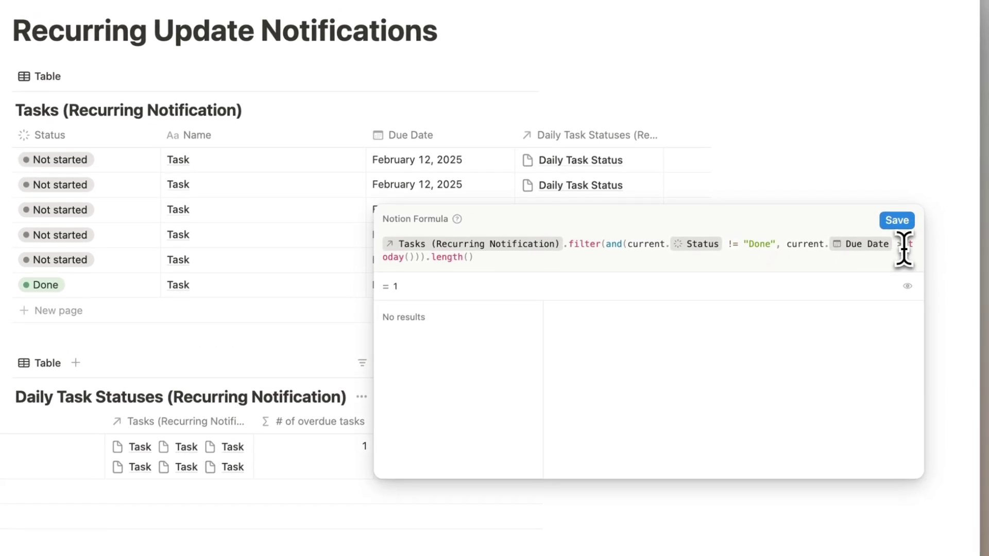
# Step: Change the "# of tasks due today" formula so Due Date is compared with today() using == and save it
pyautogui.click(902, 248)
pyautogui.press('BackSpace')
pyautogui.write('==')
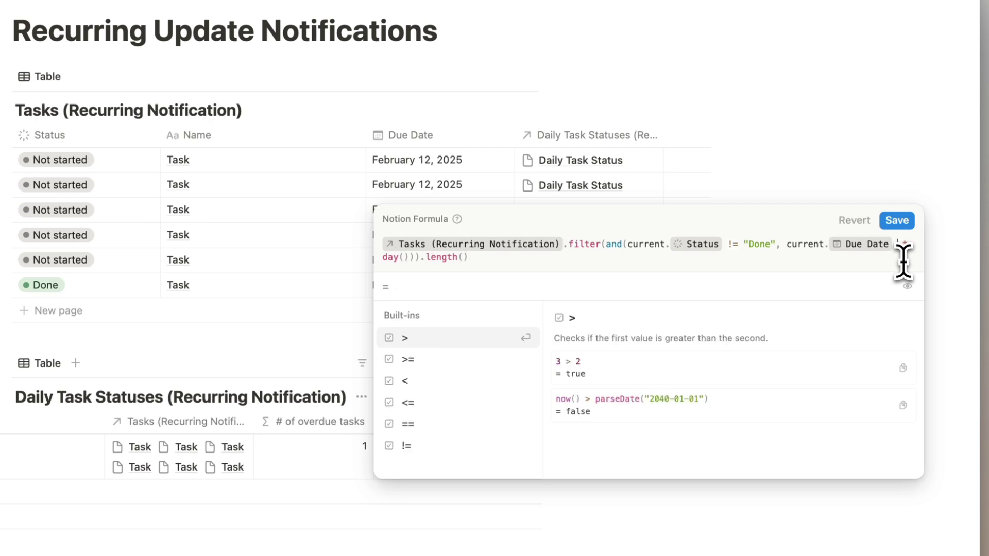
pyautogui.click(897, 221)
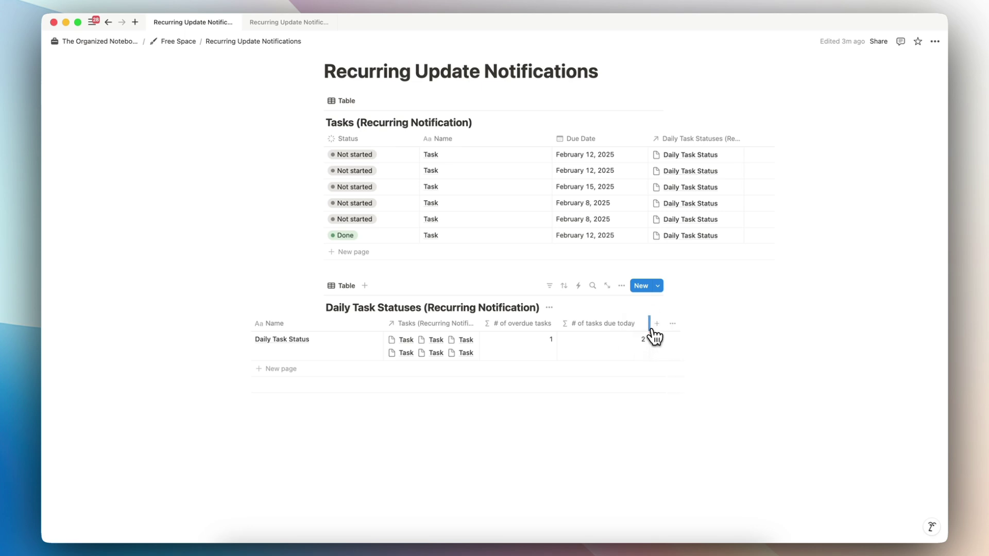
# Step: Duplicate the "# of overdue tasks" property once more in the Daily Task Statuses database
pyautogui.hscroll(5, 639, 364)
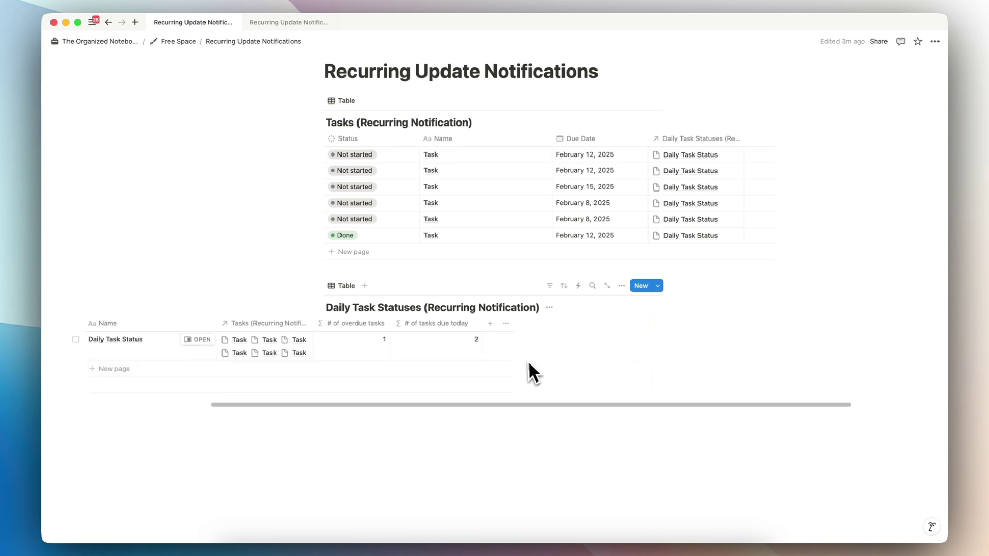
pyautogui.click(367, 325)
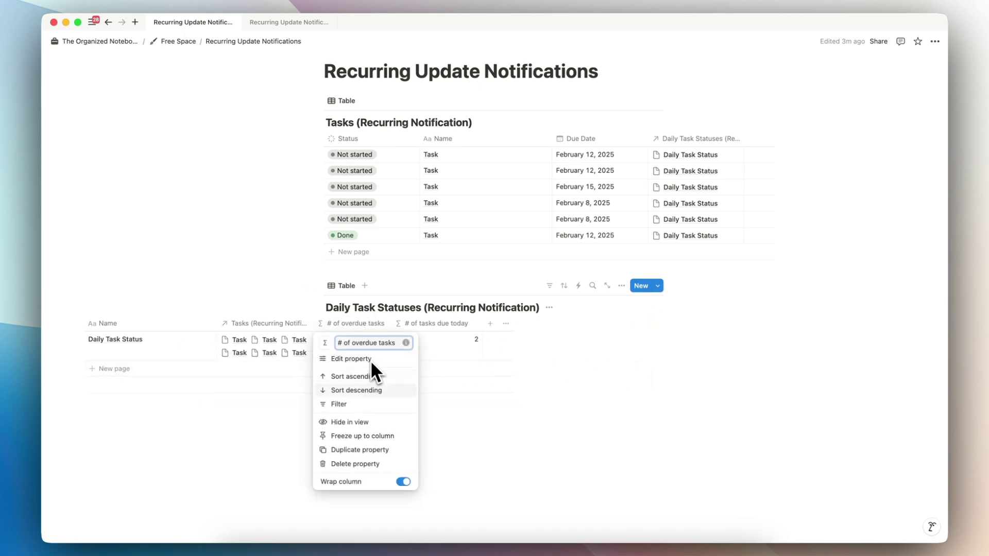
pyautogui.click(379, 448)
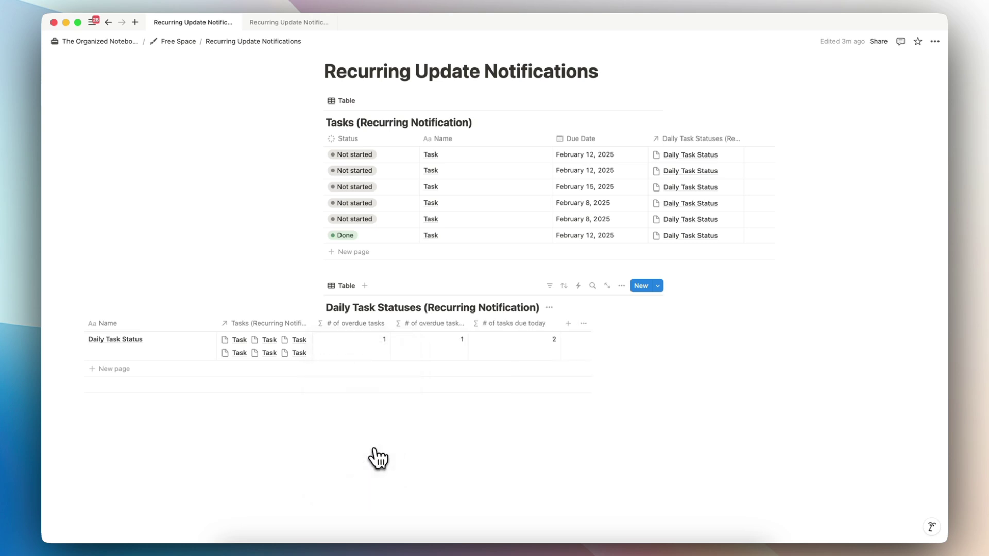
# Step: Rename the duplicated "# of overdue tasks" property "overdue tasks" and remove .length() from its formula
pyautogui.click(433, 325)
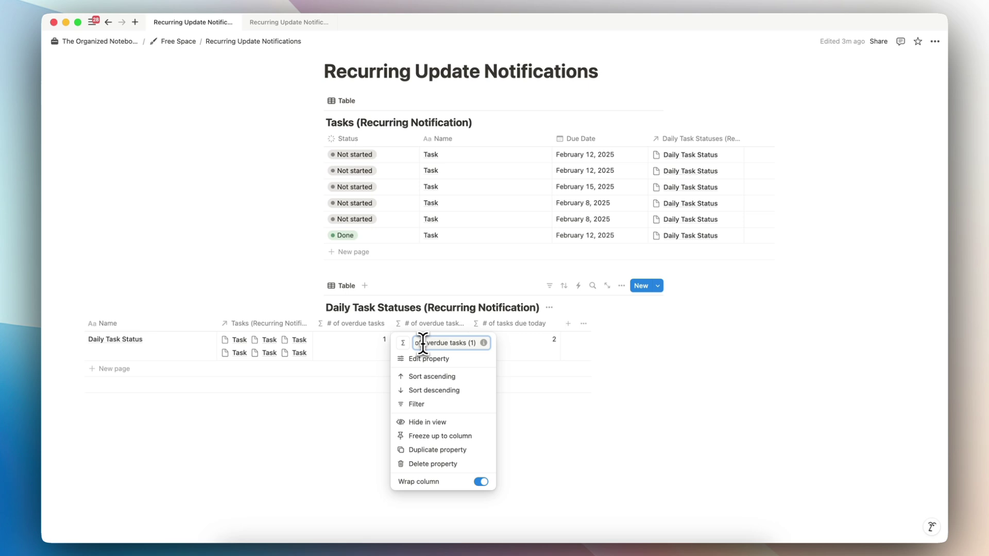
pyautogui.click(424, 358)
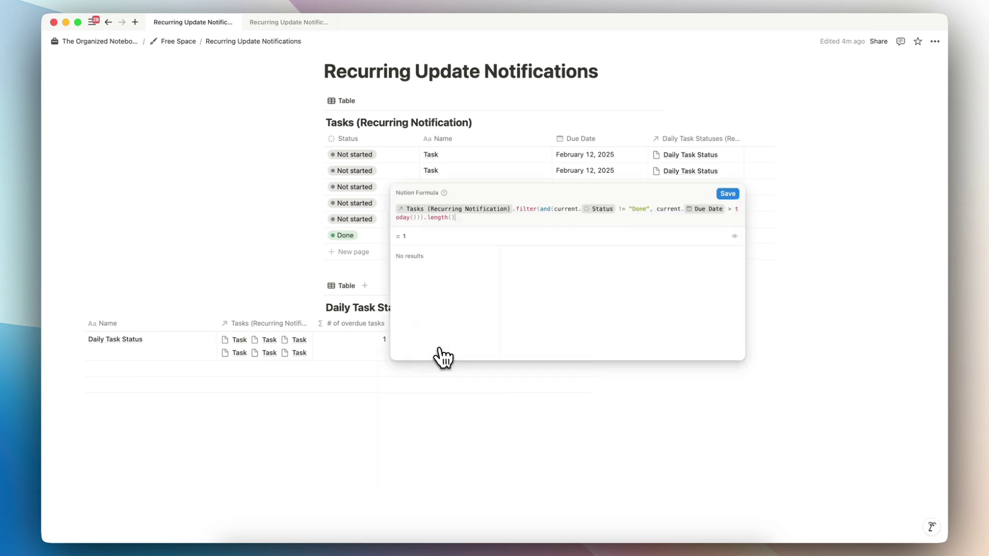
pyautogui.press('BackSpace')
pyautogui.press('BackSpace')
pyautogui.press('BackSpace')
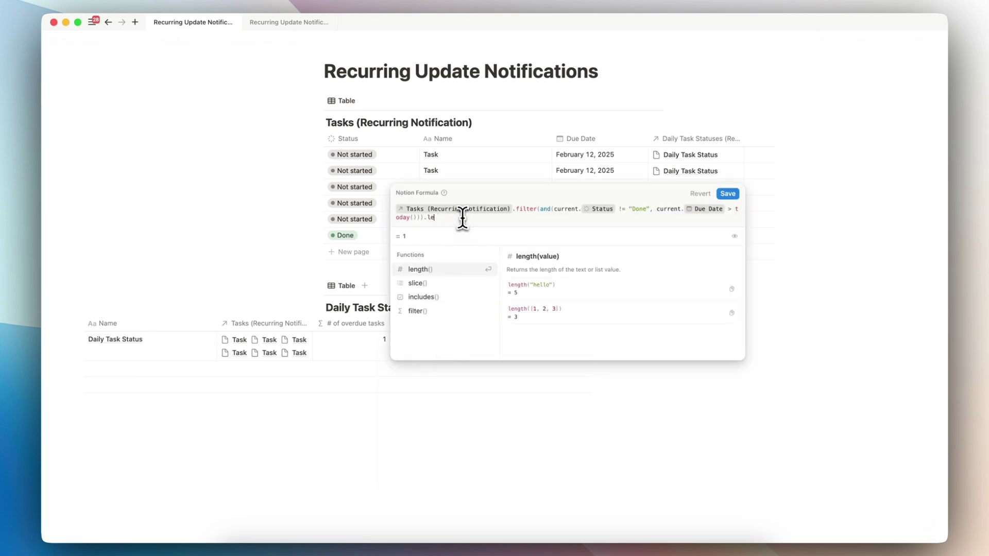
pyautogui.press('BackSpace')
pyautogui.press('BackSpace')
pyautogui.press('BackSpace')
pyautogui.click(727, 193)
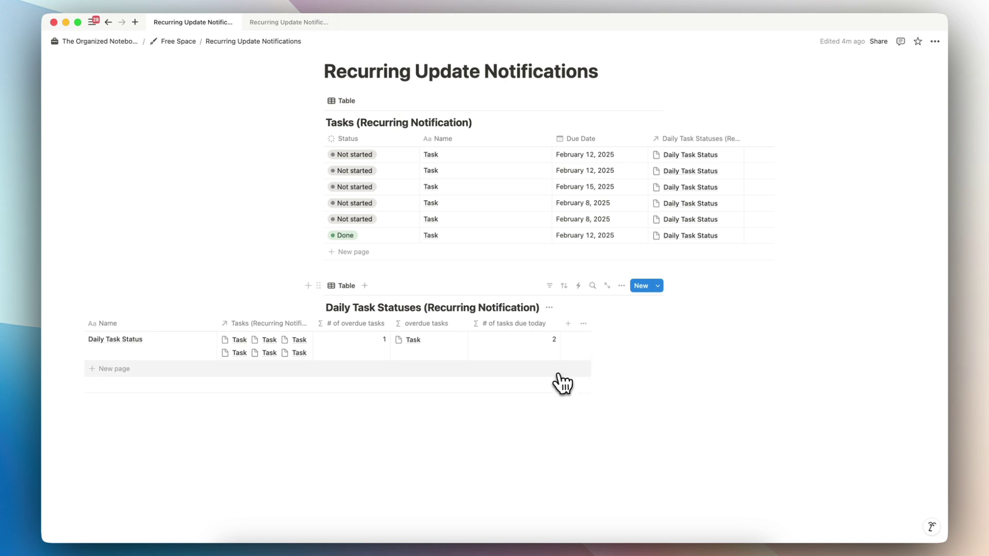
# Step: Duplicate the "# of tasks due today" property, remove .length() from the copy's formula and save it
pyautogui.click(530, 326)
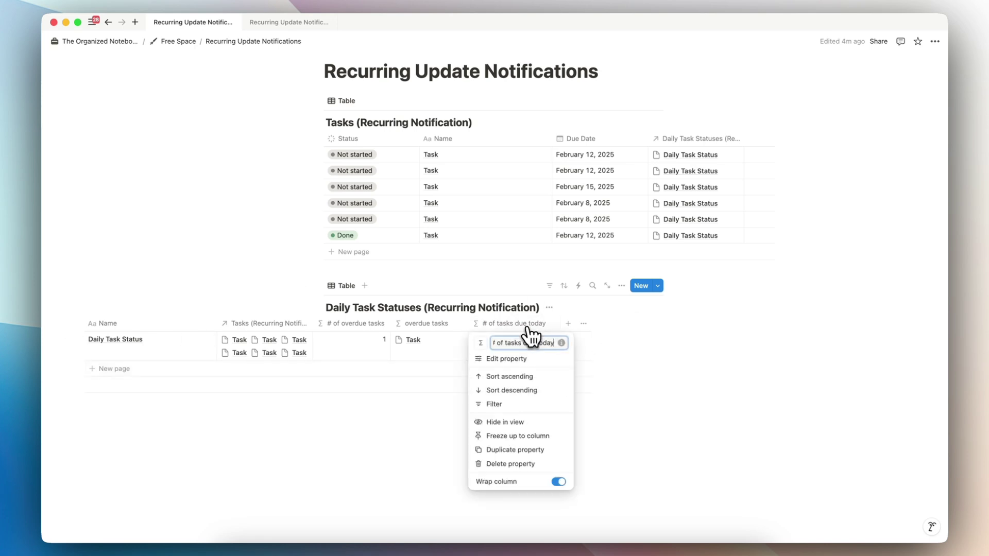
pyautogui.click(515, 450)
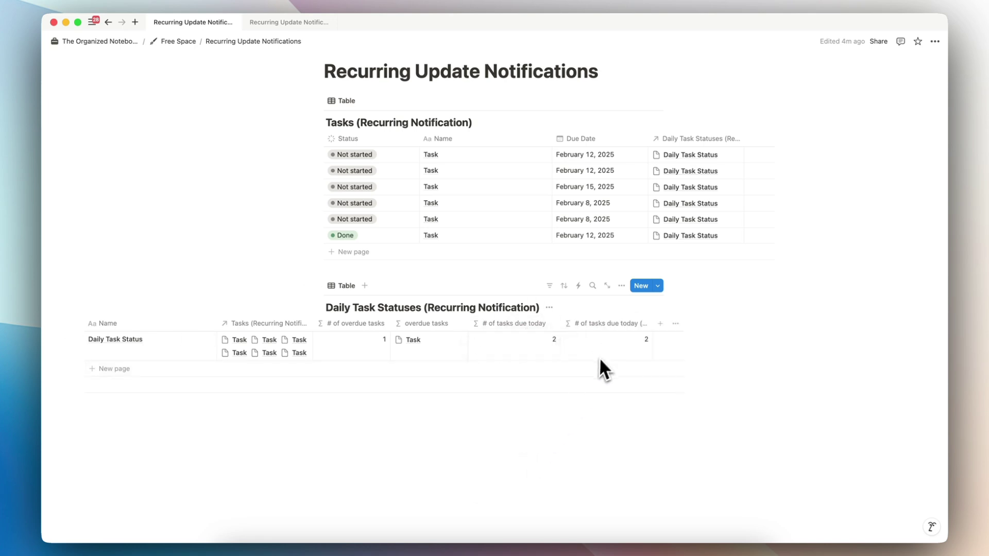
pyautogui.click(617, 357)
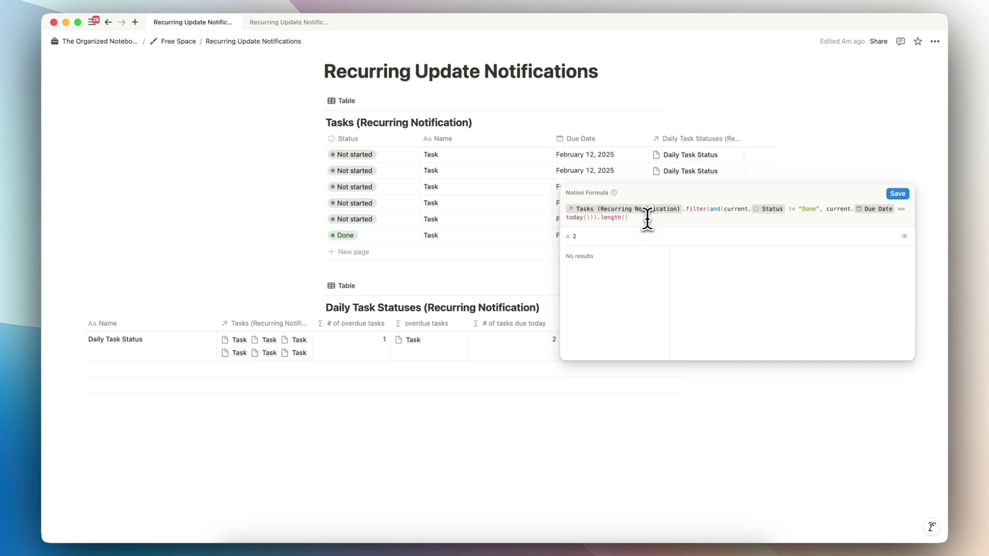
pyautogui.press('BackSpace')
pyautogui.press('BackSpace')
pyautogui.press('BackSpace')
pyautogui.press('BackSpace')
pyautogui.press('BackSpace')
pyautogui.press('BackSpace')
pyautogui.press('BackSpace')
pyautogui.press('BackSpace')
pyautogui.press('BackSpace')
pyautogui.click(897, 194)
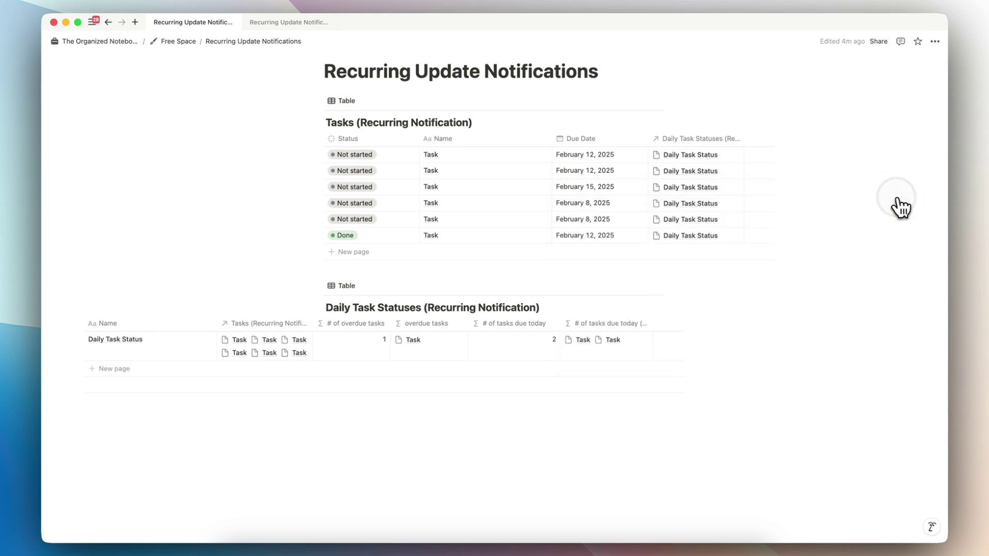
# Step: Rename the copied "# of tasks due today" property "tasks due today"
pyautogui.click(597, 325)
pyautogui.press('BackSpace')
pyautogui.press('BackSpace')
pyautogui.press('BackSpace')
pyautogui.press('BackSpace')
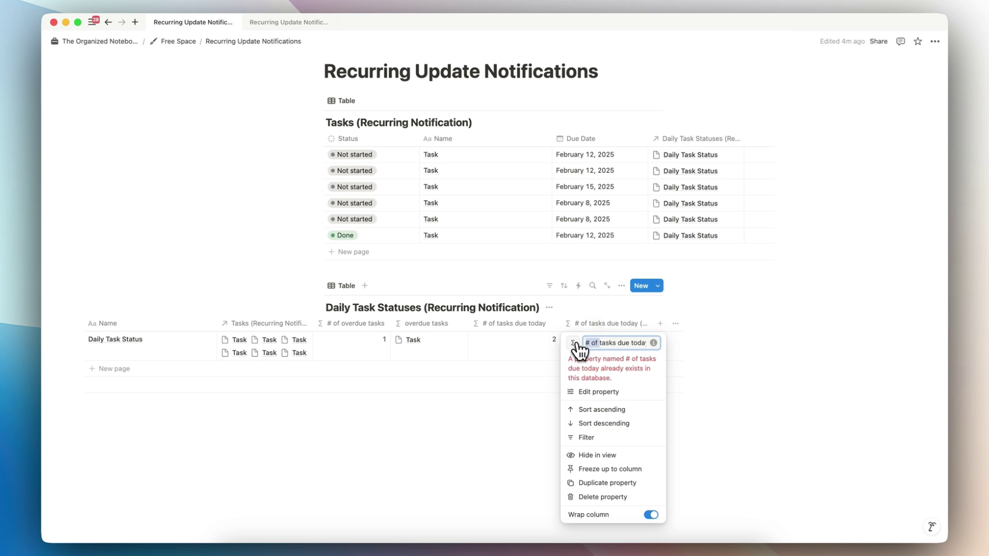
pyautogui.press('BackSpace')
pyautogui.press('Return')
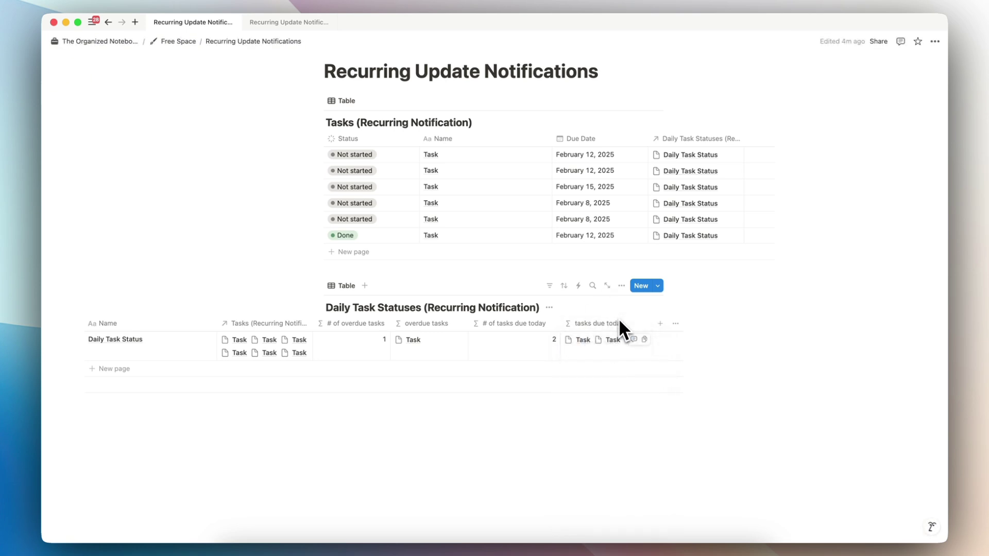
# Step: Insert a new inline database below the Daily Task Statuses table
pyautogui.scroll(-1, 552, 415)
pyautogui.hscroll(-2, 510, 356)
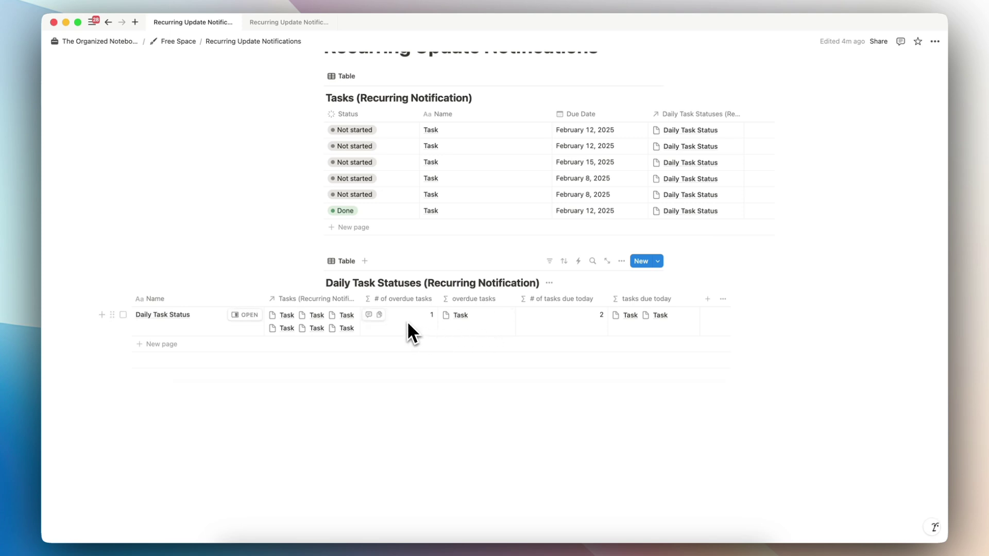
pyautogui.hscroll(3, 465, 324)
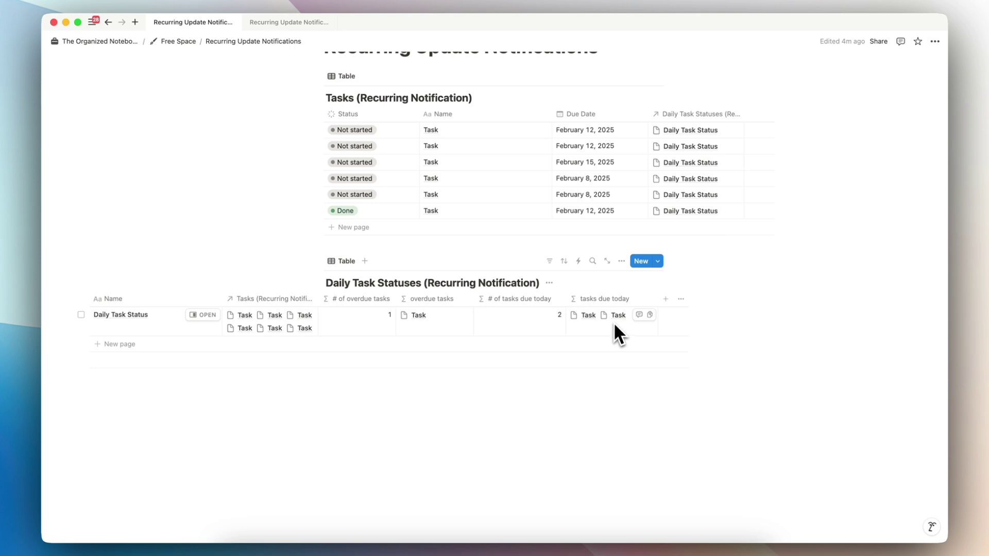
pyautogui.hscroll(-5, 597, 327)
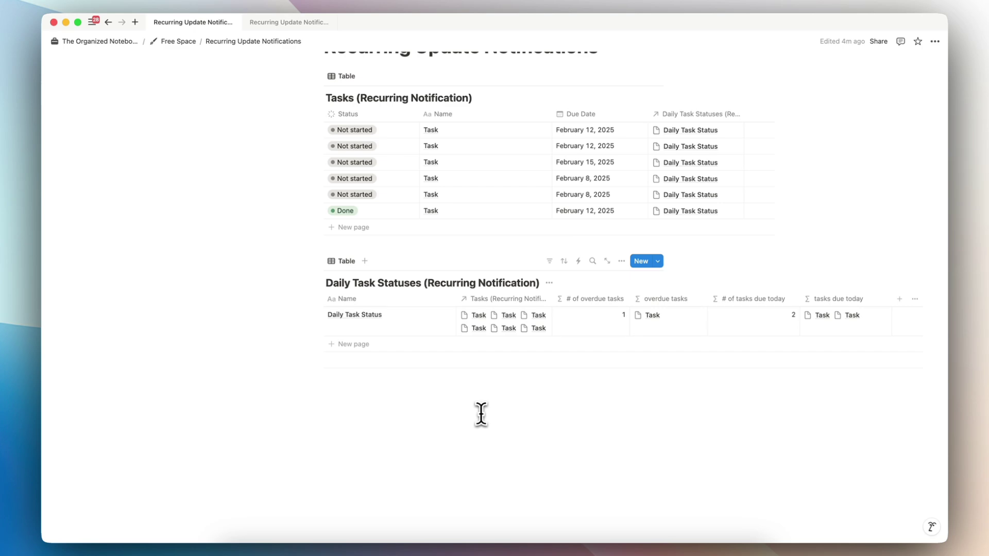
pyautogui.click(481, 414)
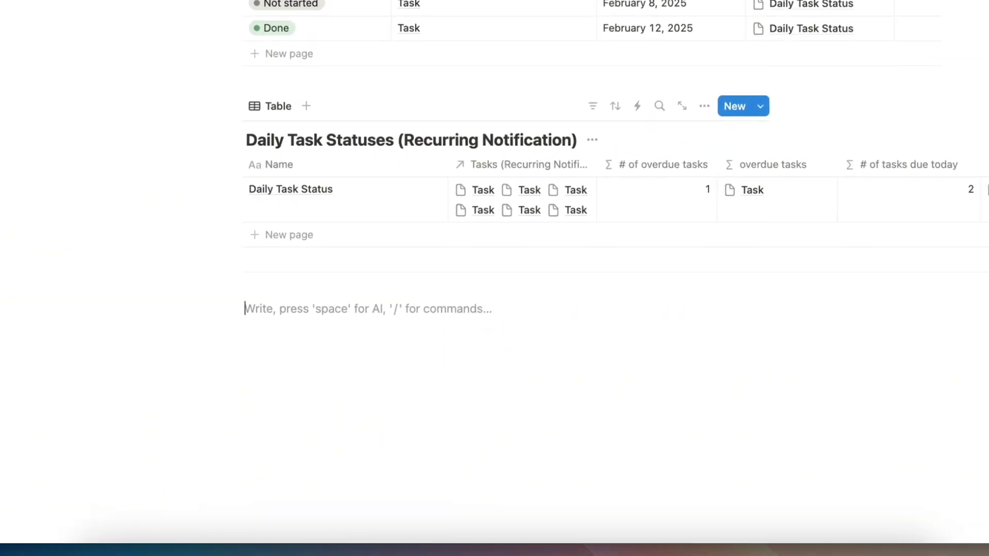
pyautogui.write('/')
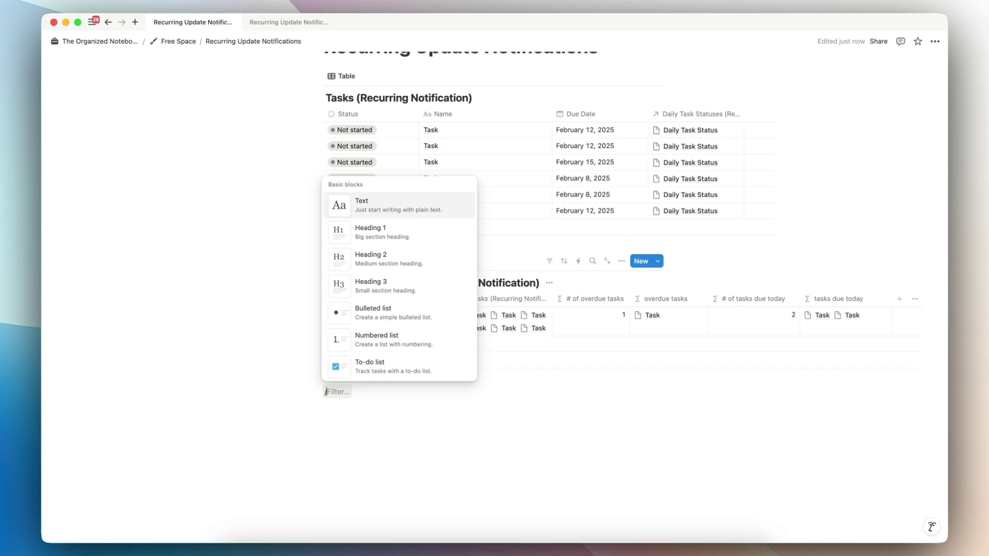
pyautogui.write('data')
pyautogui.press('Return')
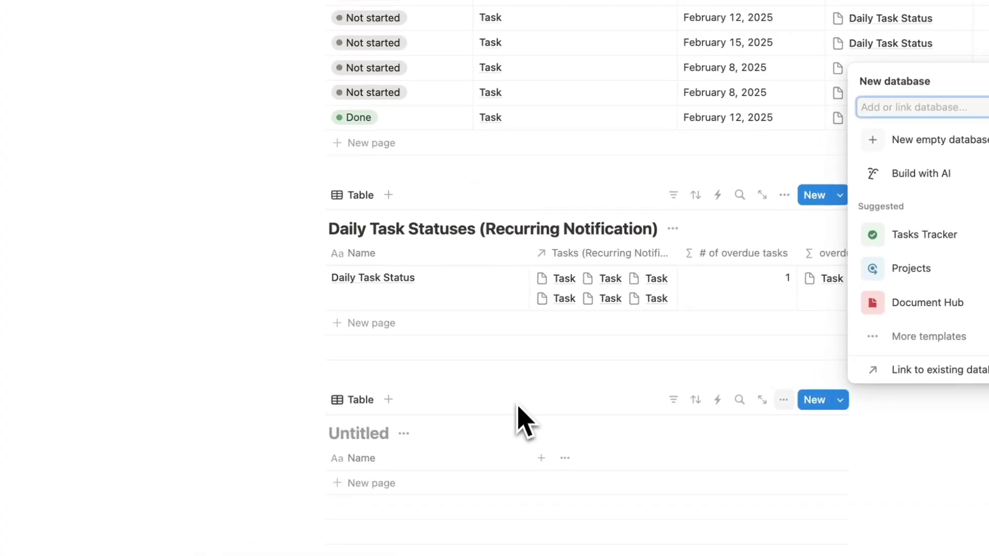
# Step: Title the new database "Notification Center (Recurring Notification)" without using a template or linking an existing database
pyautogui.press('Escape')
pyautogui.write('Noti')
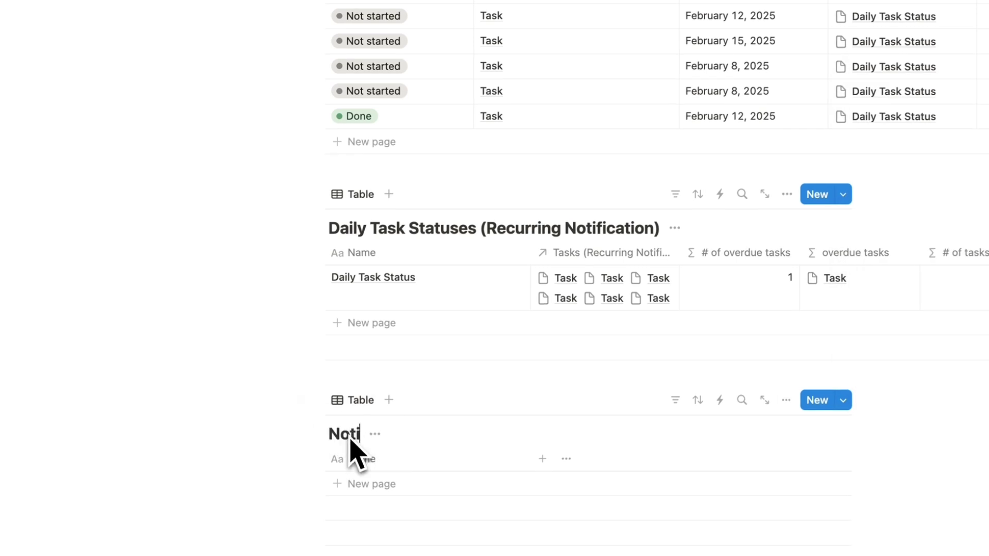
pyautogui.write('fication Center (')
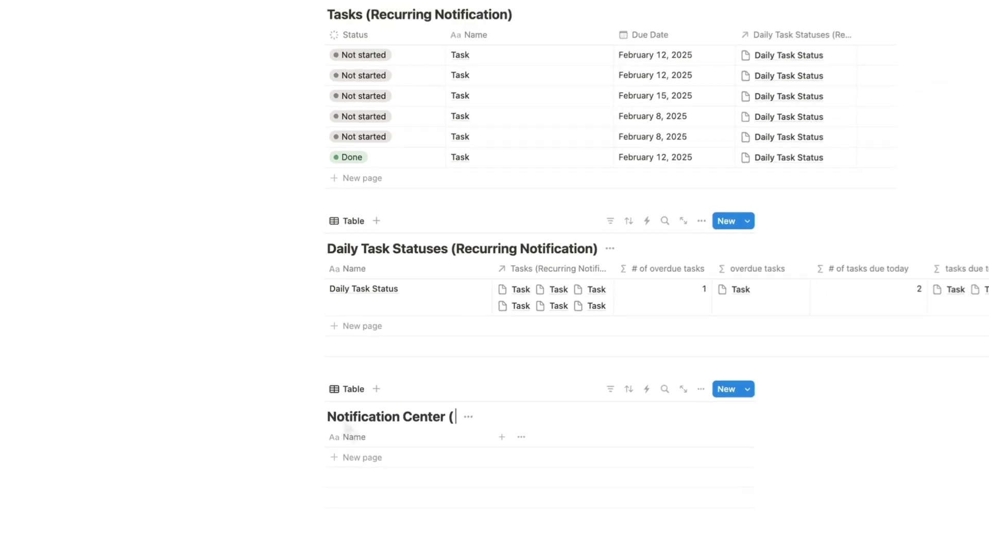
pyautogui.write('Recurring')
pyautogui.write(' Not')
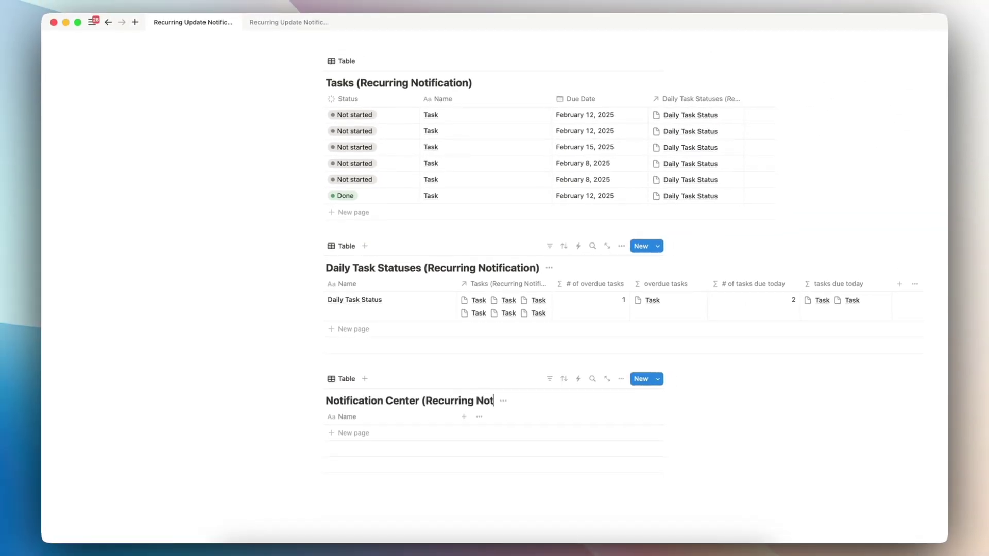
pyautogui.write('ification)')
pyautogui.press('Return')
# Step: Add a two-way relation property in the Notification Center database to Daily Task Statuses (Recurring Notification)
pyautogui.scroll(-1, 581, 456)
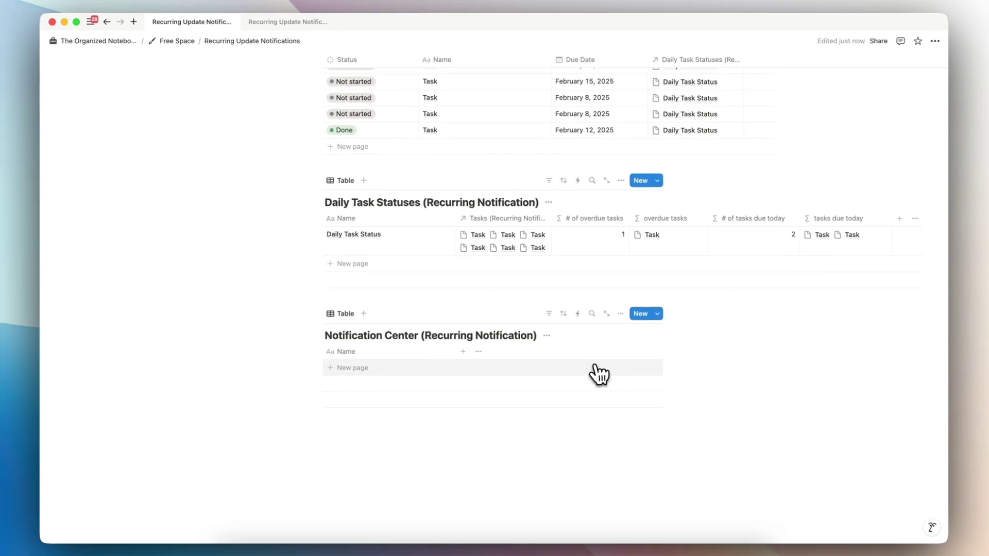
pyautogui.click(464, 351)
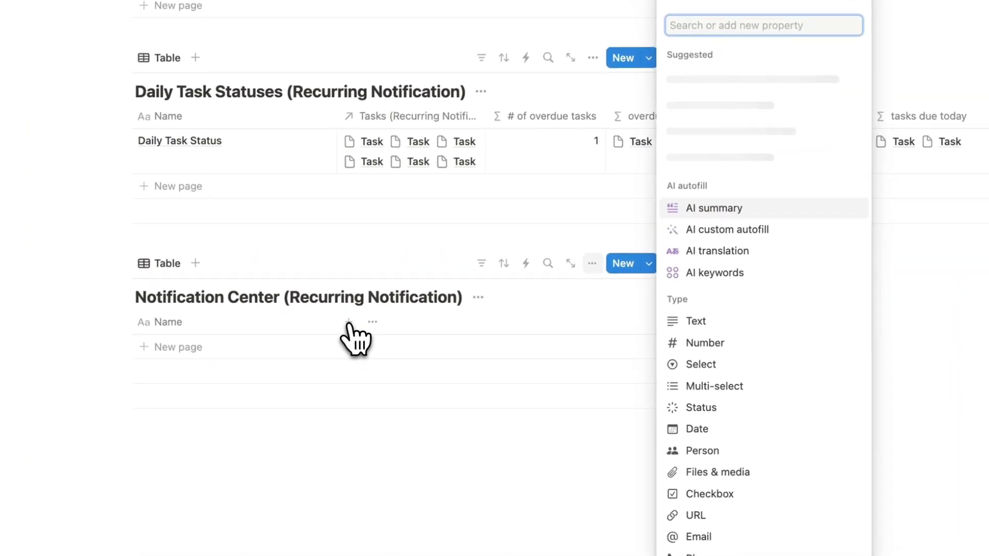
pyautogui.write('relat')
pyautogui.click(669, 380)
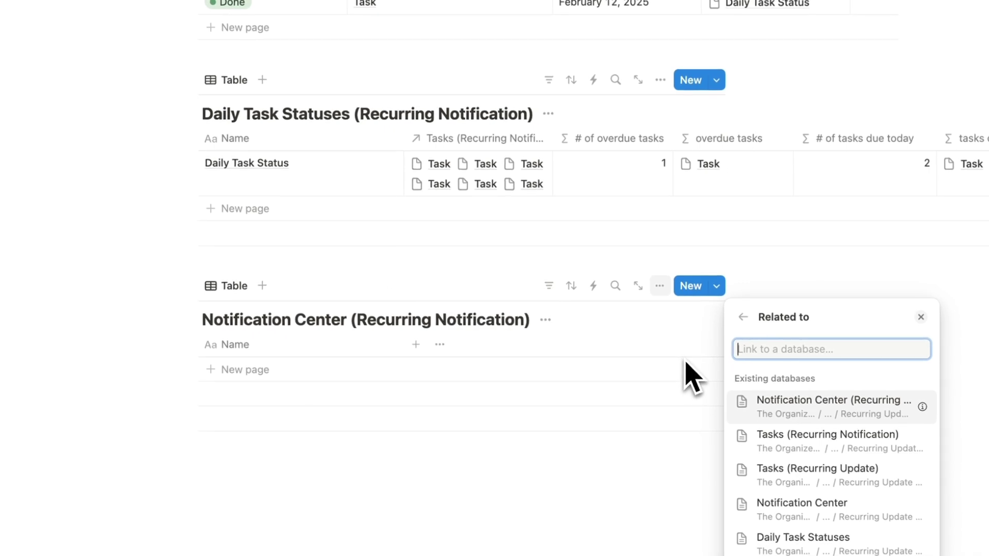
pyautogui.write('daily task stat')
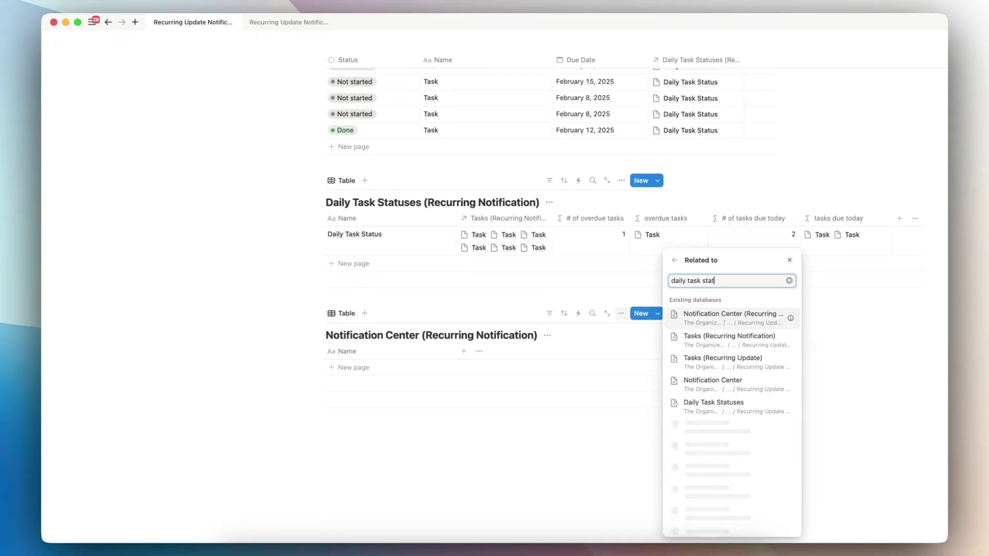
pyautogui.click(713, 404)
pyautogui.click(790, 400)
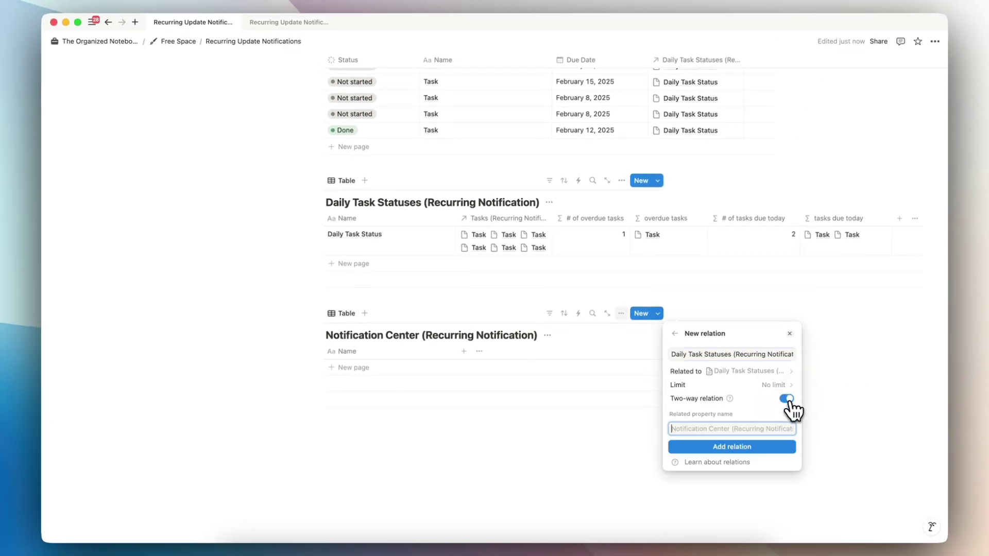
pyautogui.click(773, 444)
pyautogui.click(620, 378)
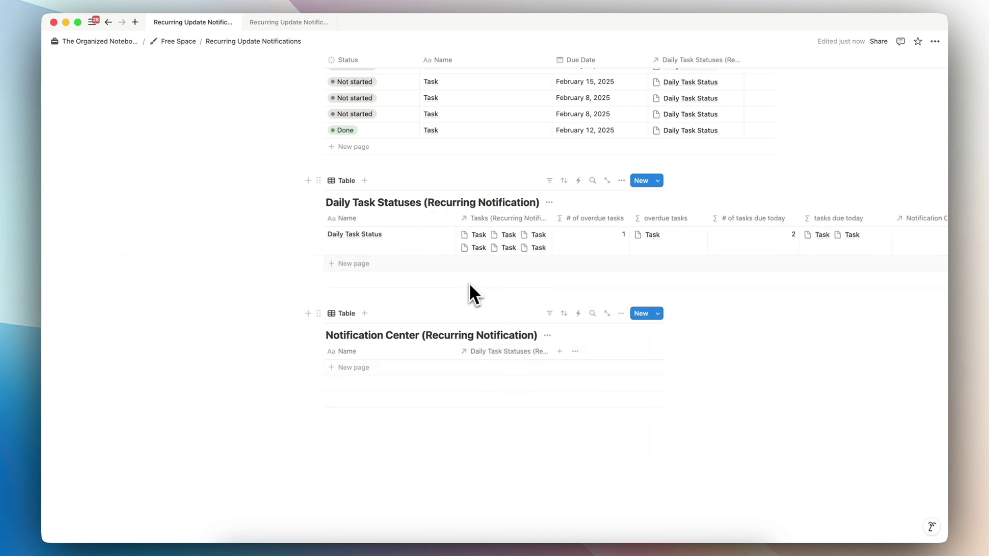
# Step: Start a new automation for the Notification Center database with a recurring trigger set to every day
pyautogui.click(361, 368)
pyautogui.click(579, 314)
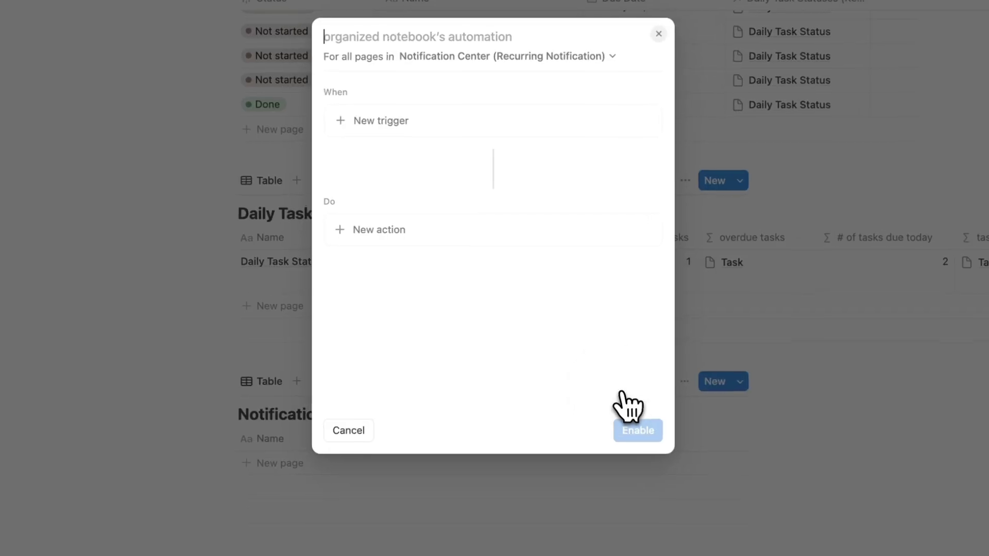
pyautogui.click(406, 129)
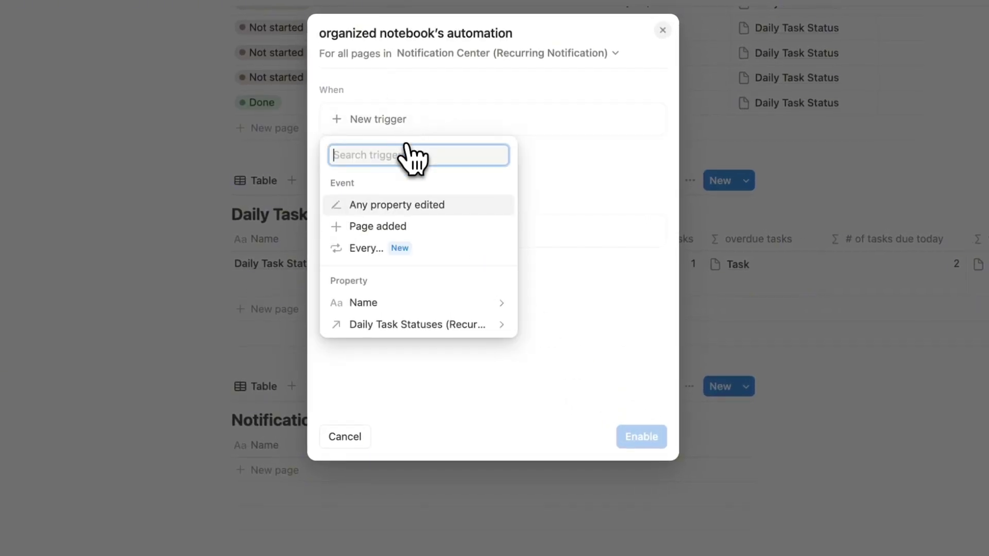
pyautogui.click(426, 258)
pyautogui.click(376, 137)
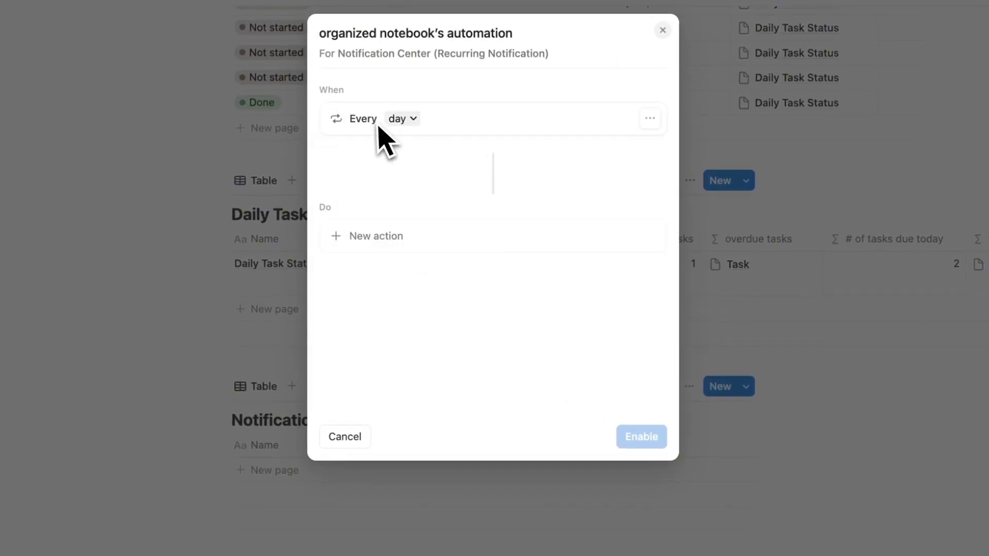
# Step: Give the automation an action that adds a page named "Daily Status" to Notification Center (Recurring Notification)
pyautogui.click(390, 238)
pyautogui.click(402, 299)
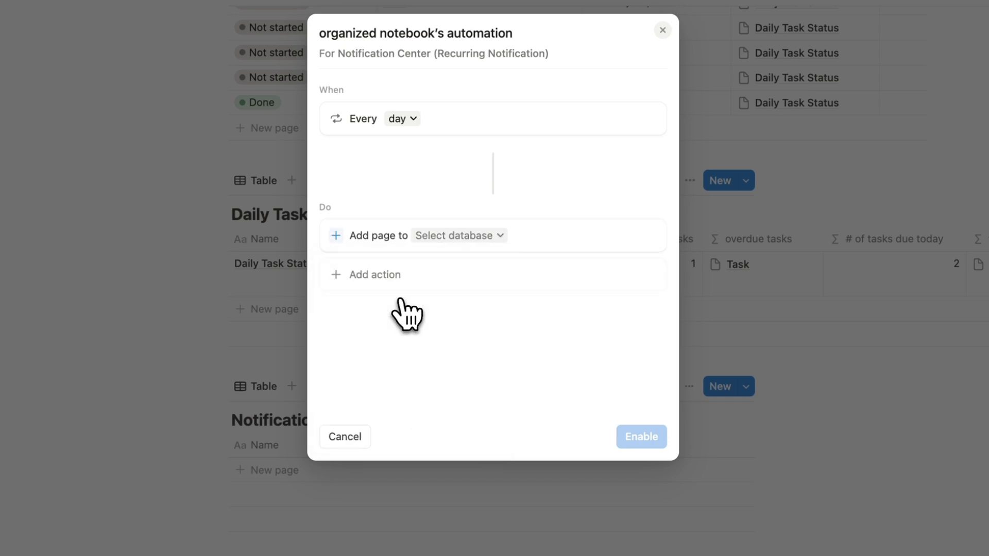
pyautogui.click(466, 237)
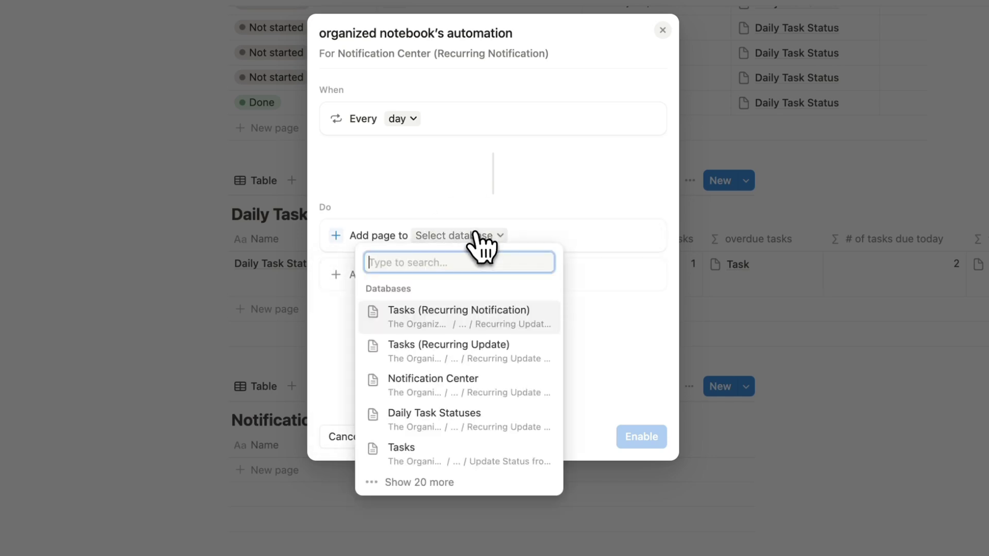
pyautogui.write('notification center')
pyautogui.press('Return')
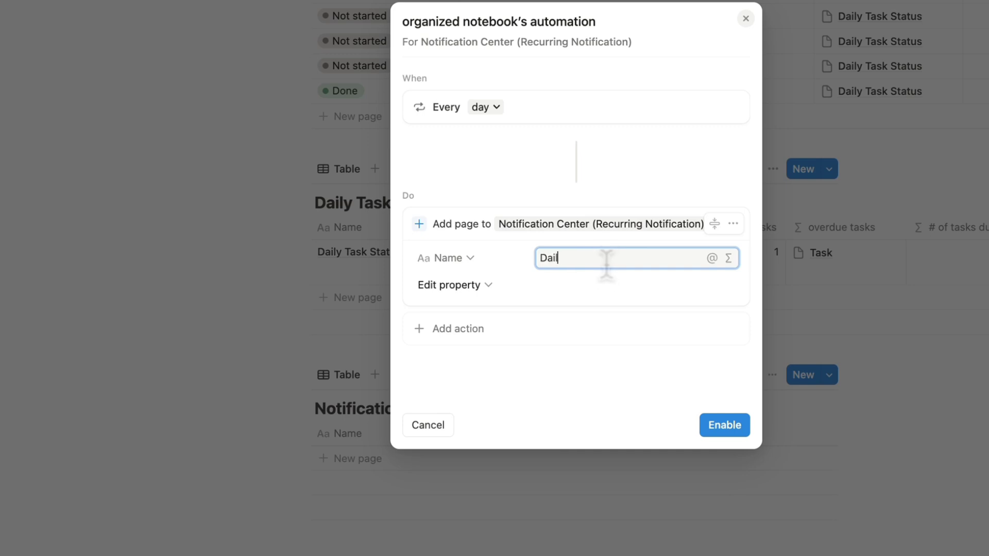
# Step: Set the added page's Daily Task Statuses relation to the Daily Task Status page in the automation
pyautogui.click(467, 286)
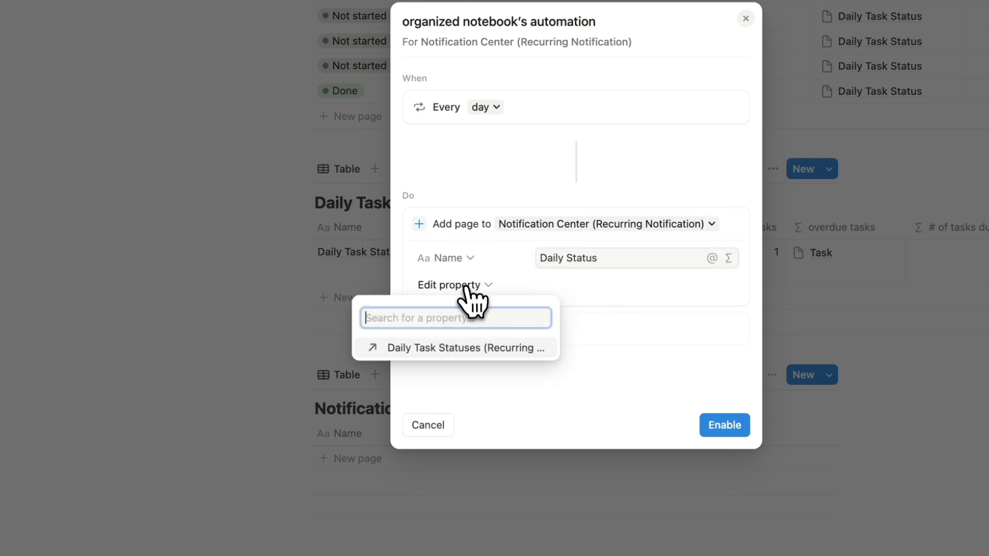
pyautogui.click(475, 347)
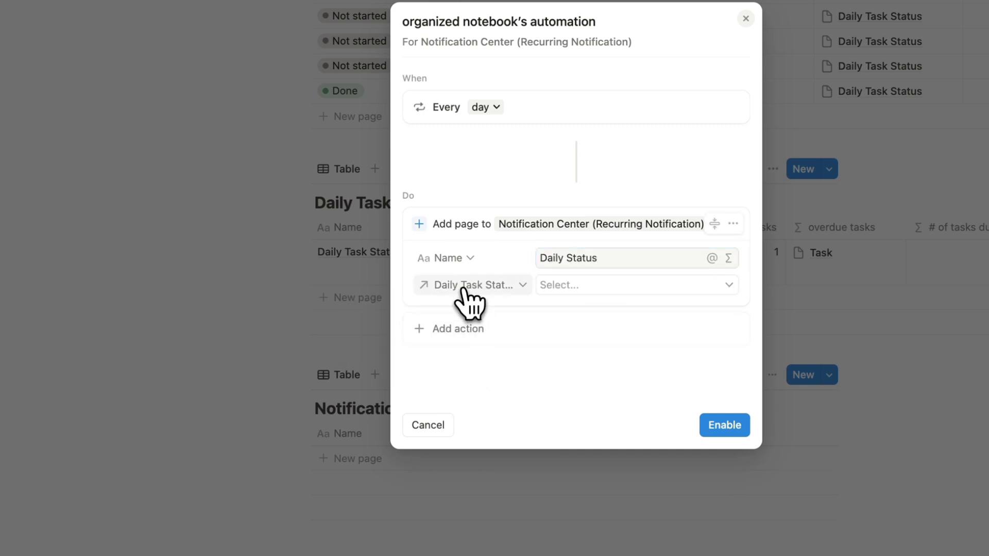
pyautogui.click(573, 285)
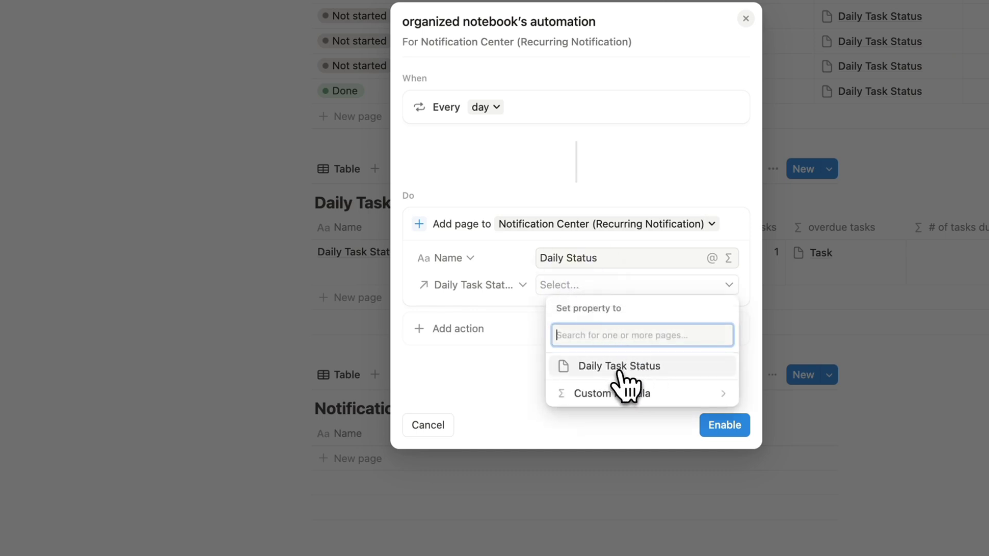
pyautogui.click(622, 370)
pyautogui.click(519, 332)
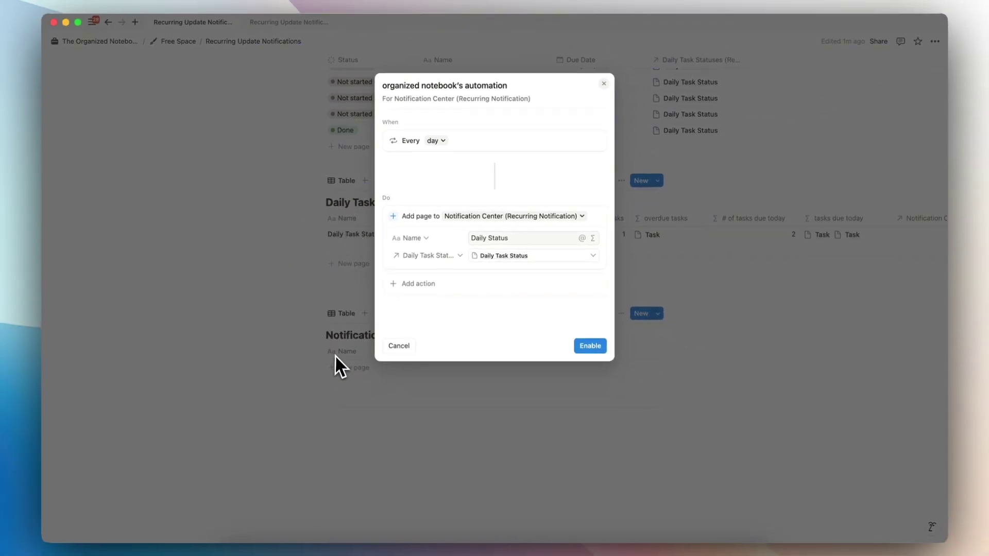
# Step: Add a send mail action to the automation, addressed to the workspace owner's account with the subject "Today's Task Statuses"
pyautogui.click(417, 285)
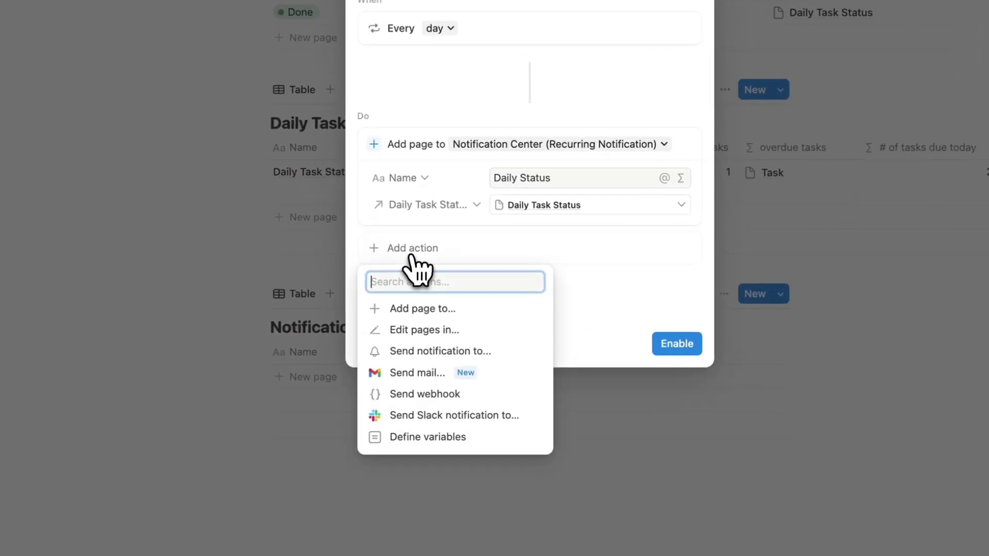
pyautogui.click(454, 377)
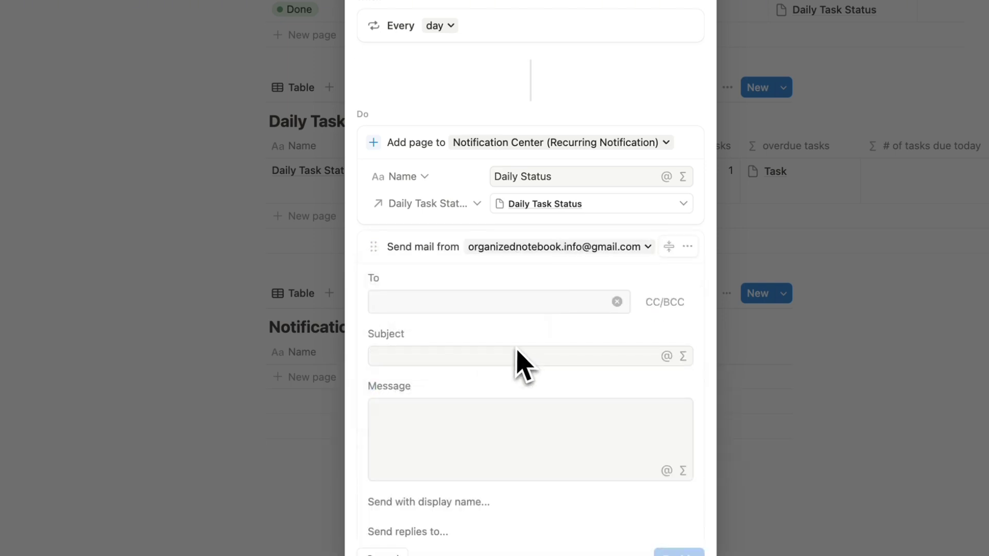
pyautogui.scroll(-3, 497, 337)
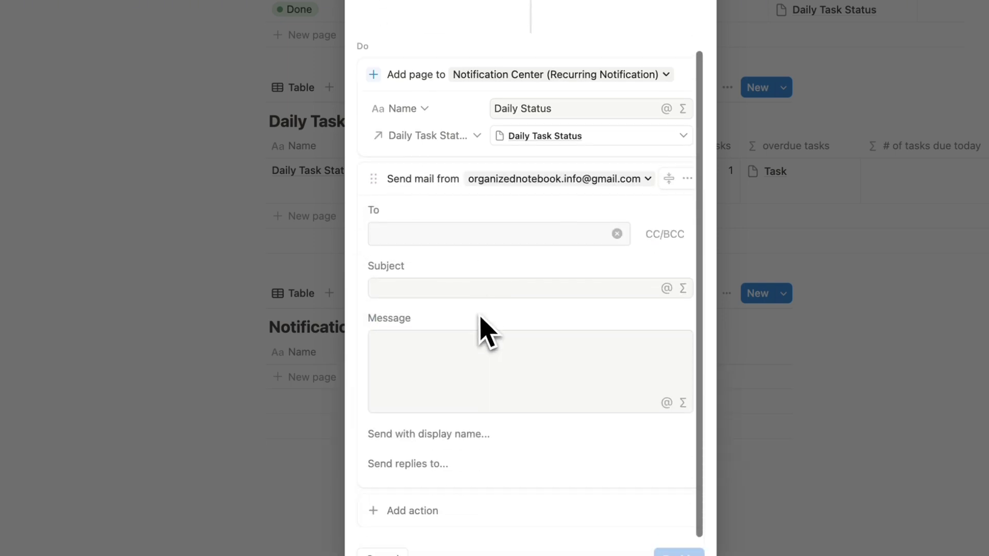
pyautogui.click(408, 237)
pyautogui.click(411, 289)
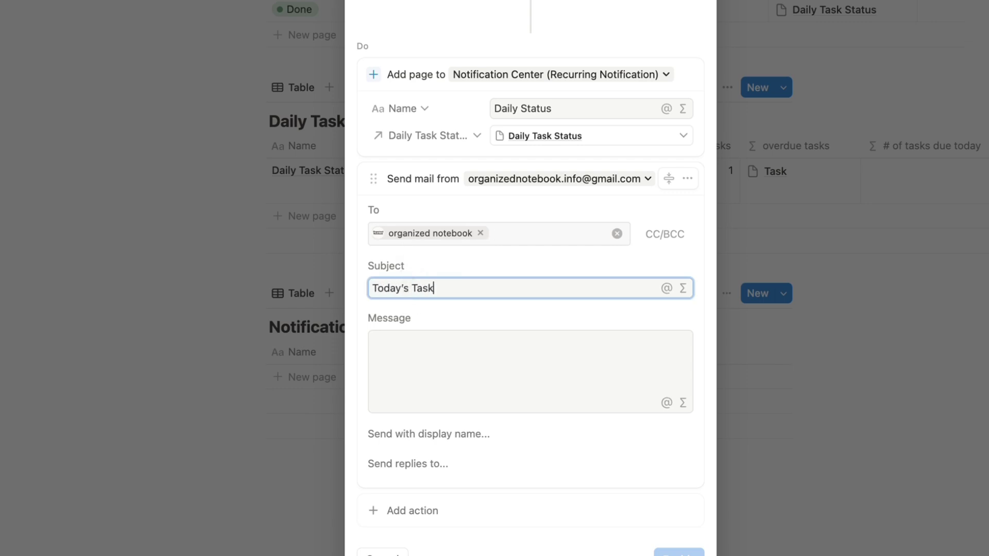
# Step: Begin the email message with "Hi," and "Today you have " on the following line
pyautogui.click(443, 346)
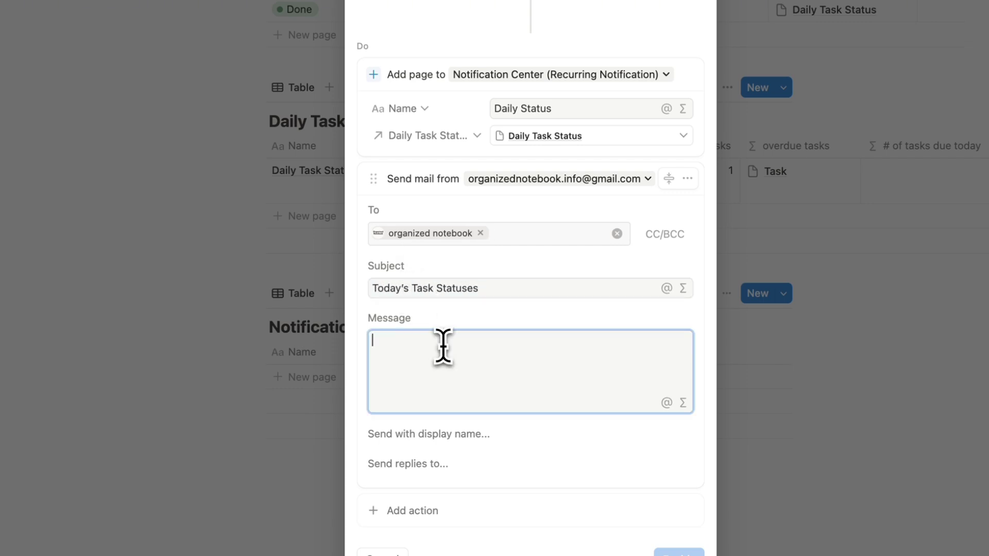
pyautogui.write('Hi,')
pyautogui.press('Return')
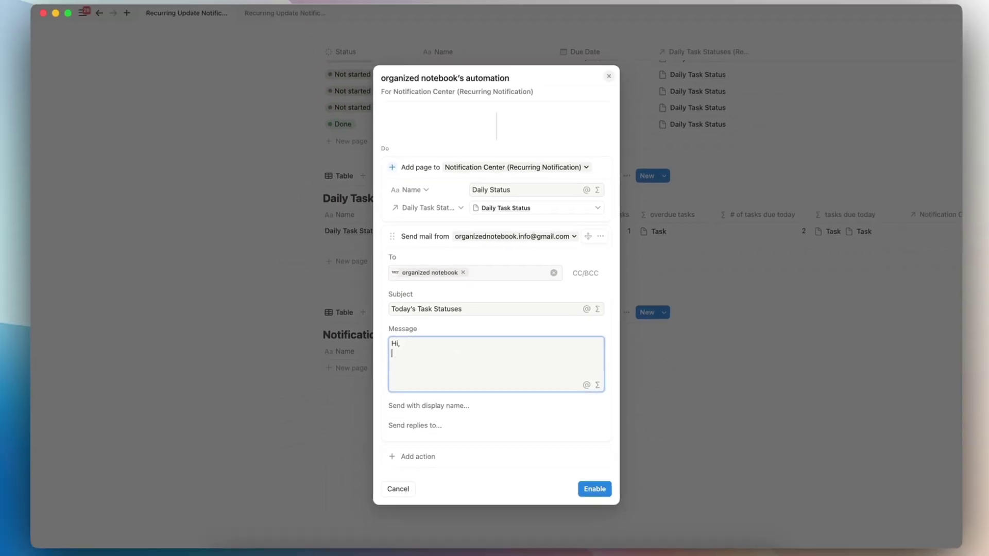
pyautogui.write('Today you ')
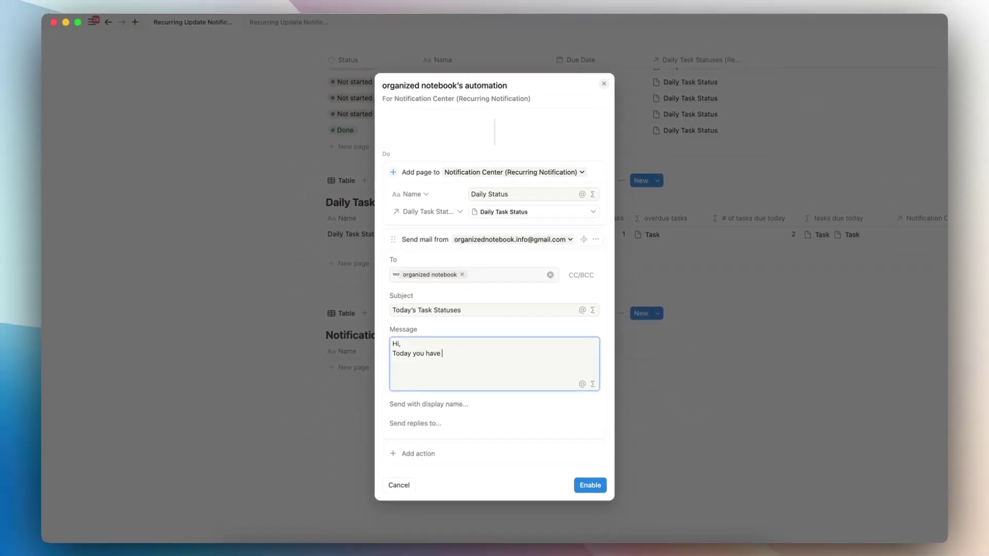
pyautogui.write('have')
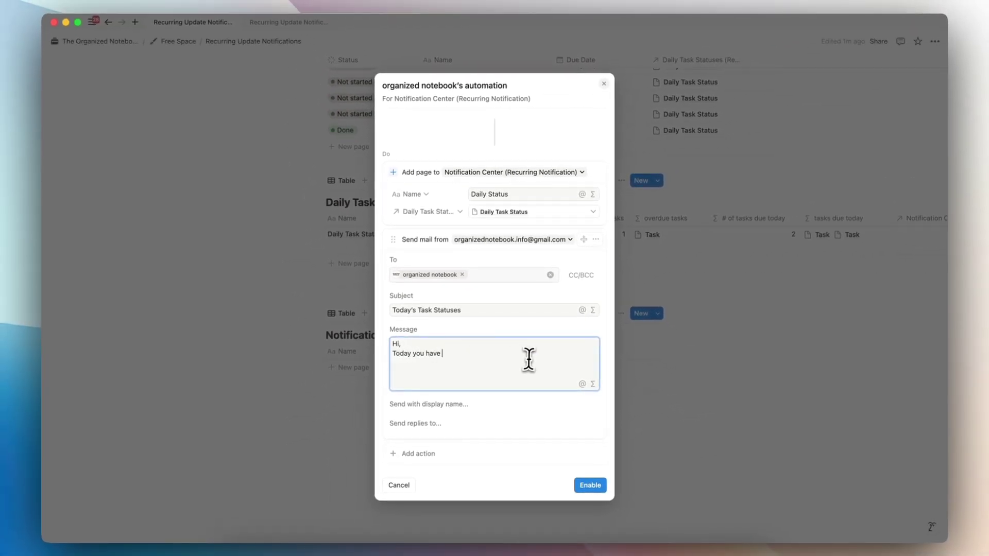
# Step: Extend the message as a formula with the # of tasks due today from the added page's first Daily Task Statuses (Recurring Notification) entry
pyautogui.click(593, 384)
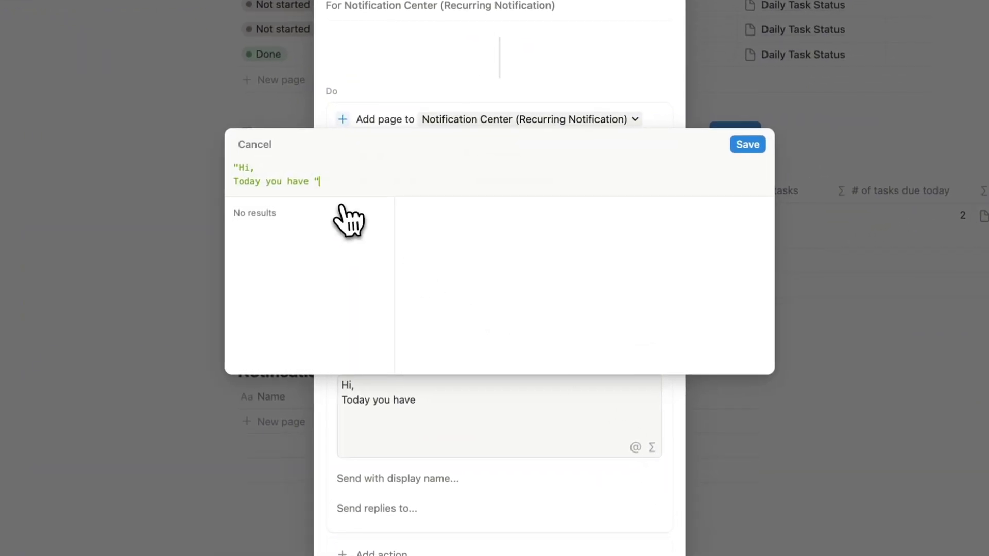
pyautogui.write('+')
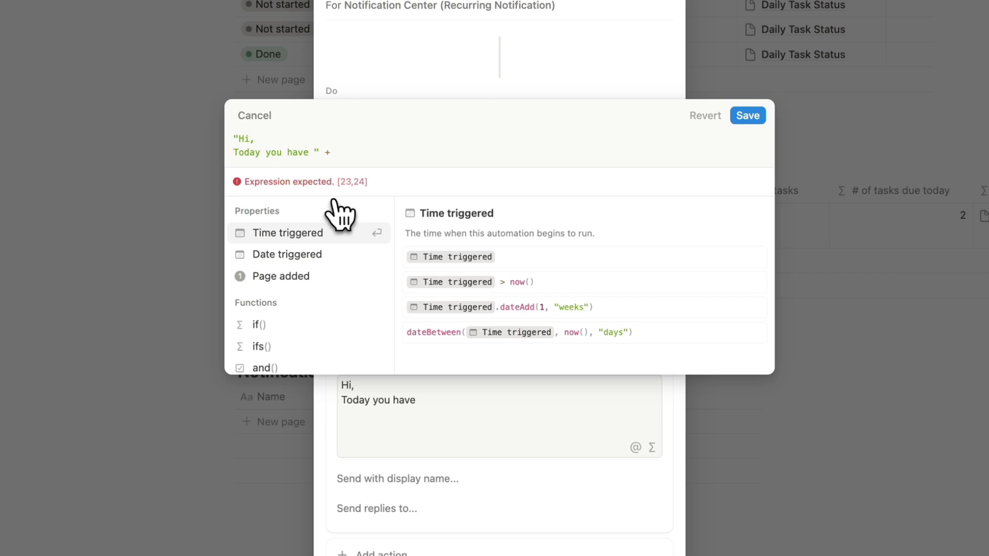
pyautogui.click(299, 277)
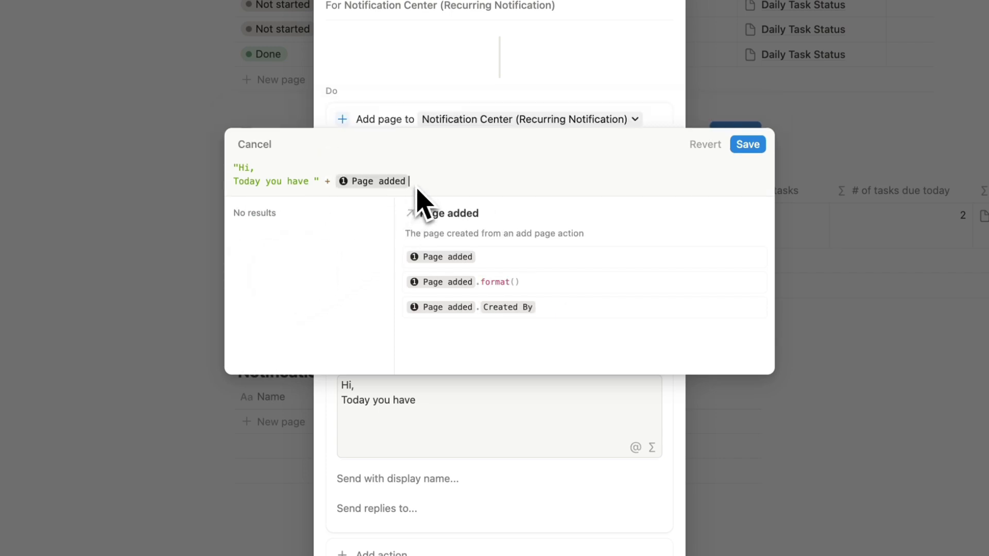
pyautogui.write('.')
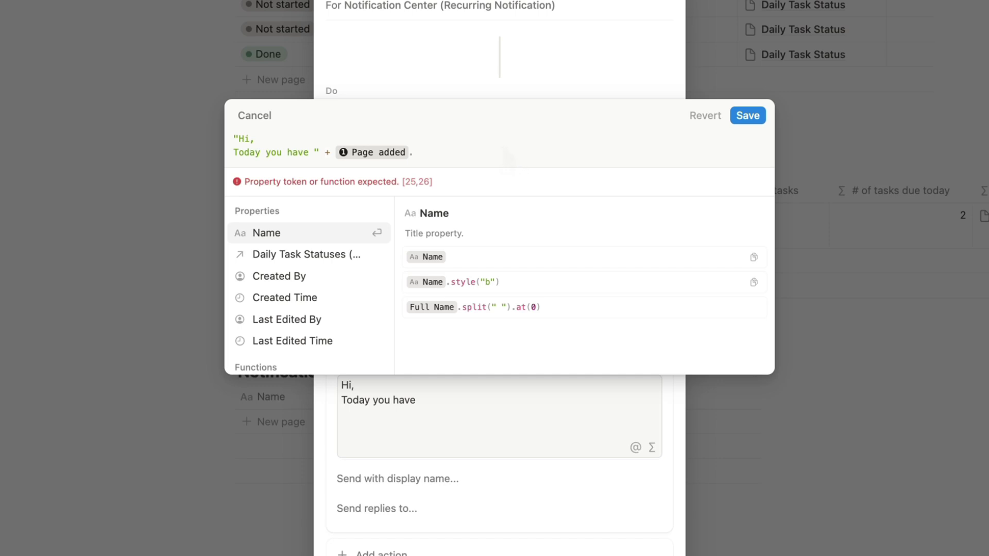
pyautogui.click(287, 258)
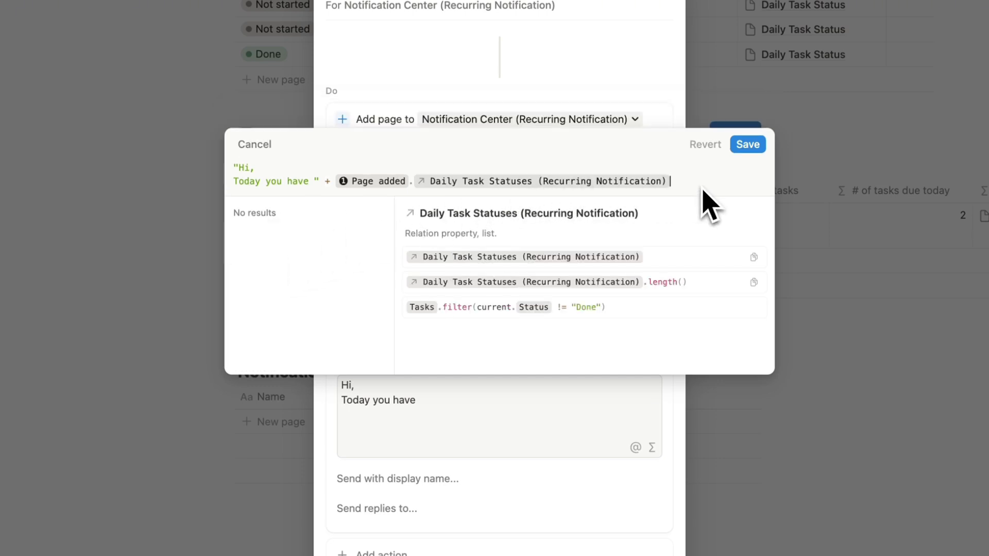
pyautogui.write('.firs')
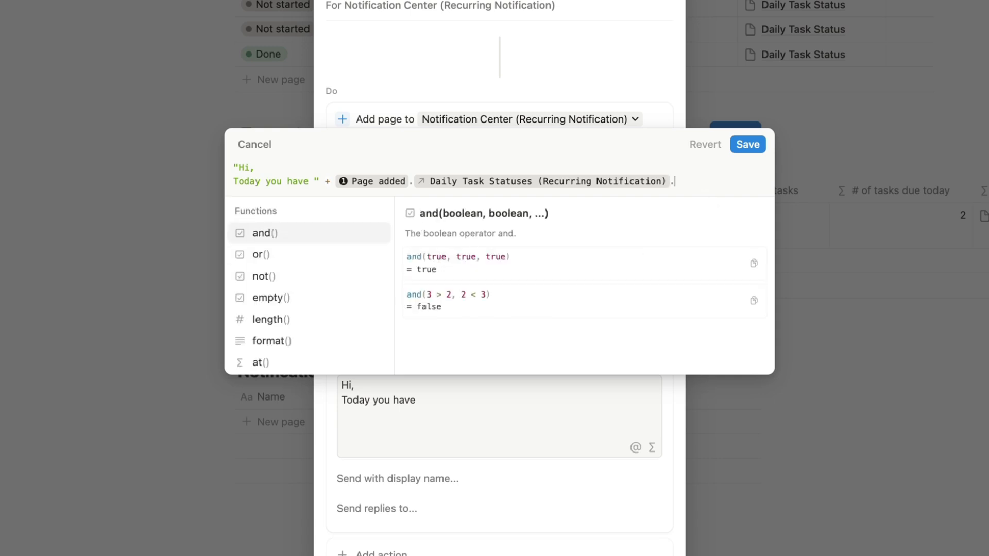
pyautogui.click(338, 234)
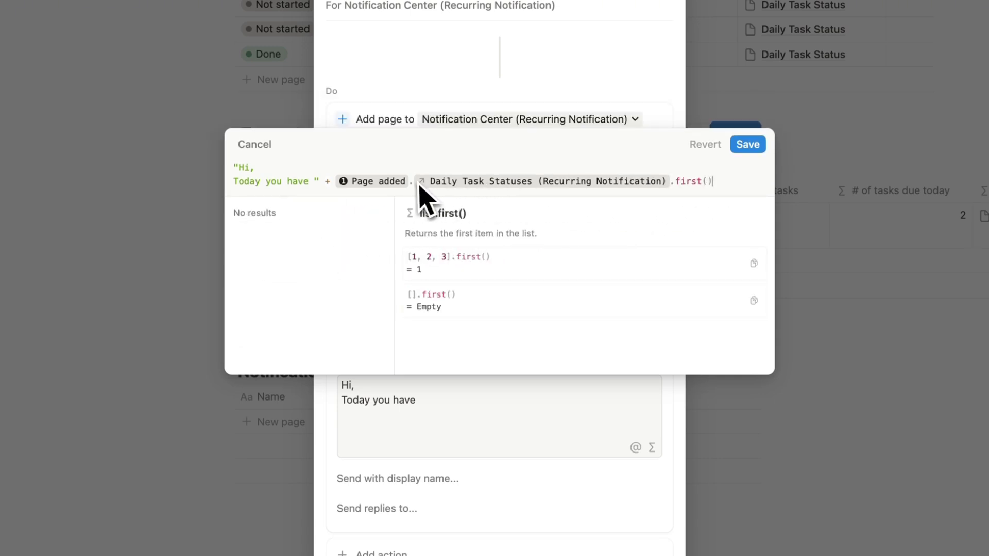
pyautogui.write('.')
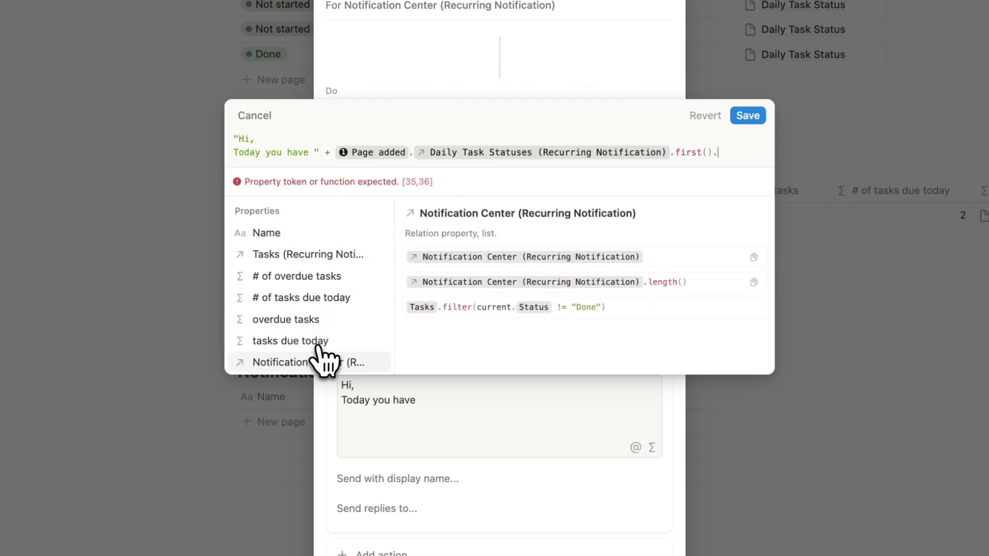
pyautogui.click(286, 302)
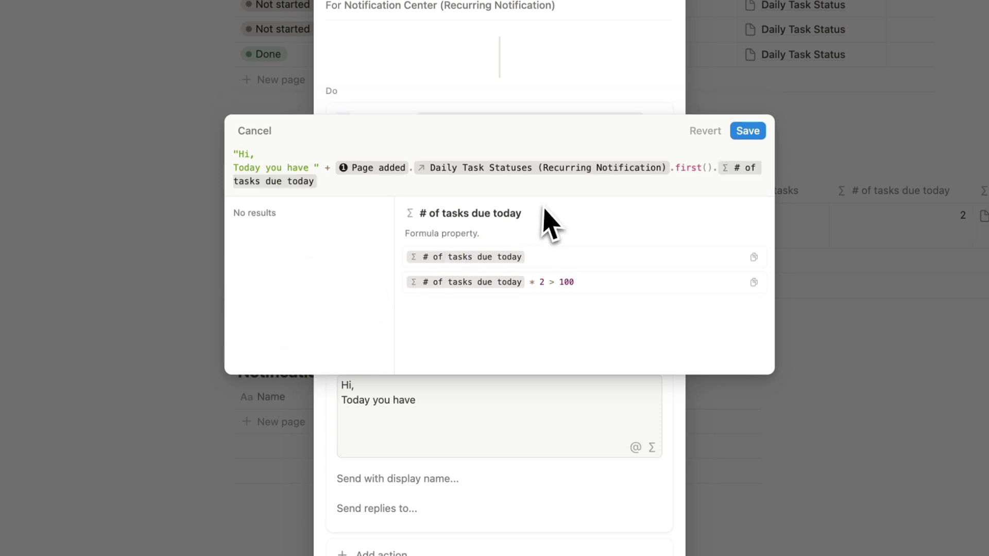
# Step: Append the text " tasks due. " to the message formula after the # of tasks due today property
pyautogui.write('+ "')
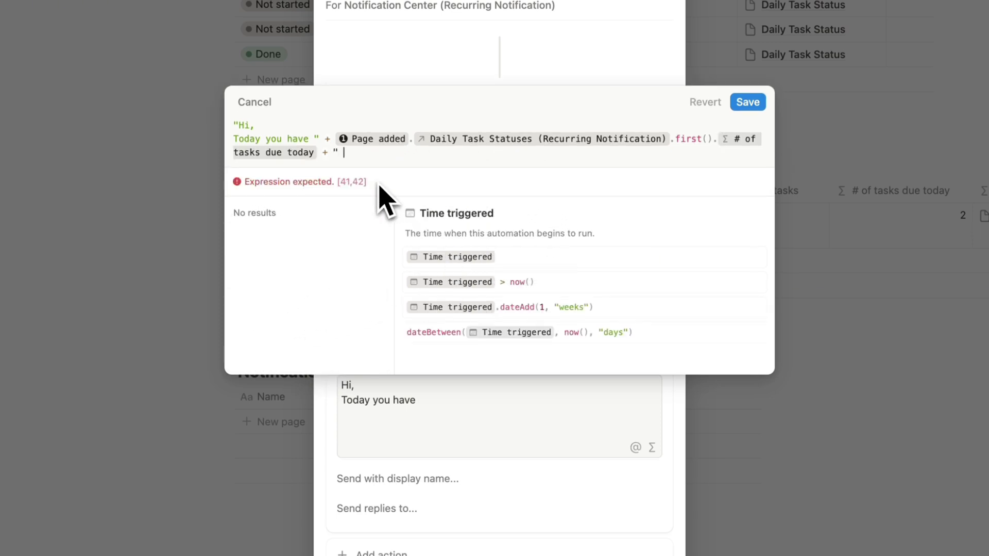
pyautogui.write(' tasks due".')
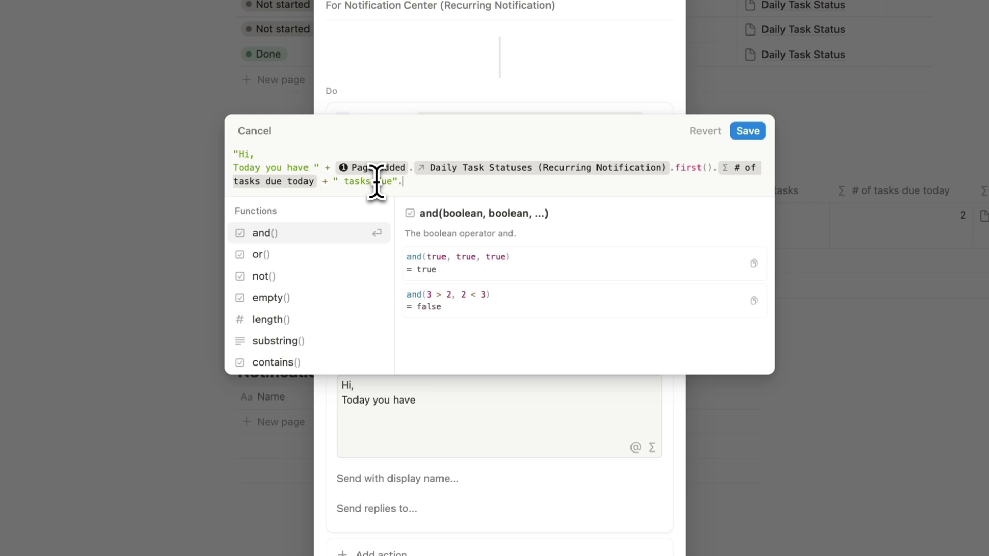
pyautogui.press('Left')
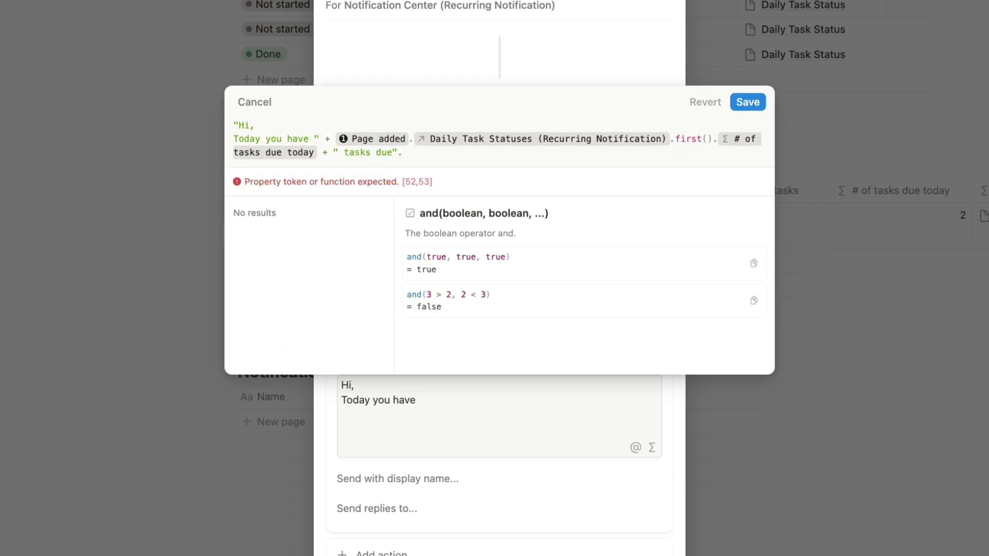
pyautogui.press('Delete')
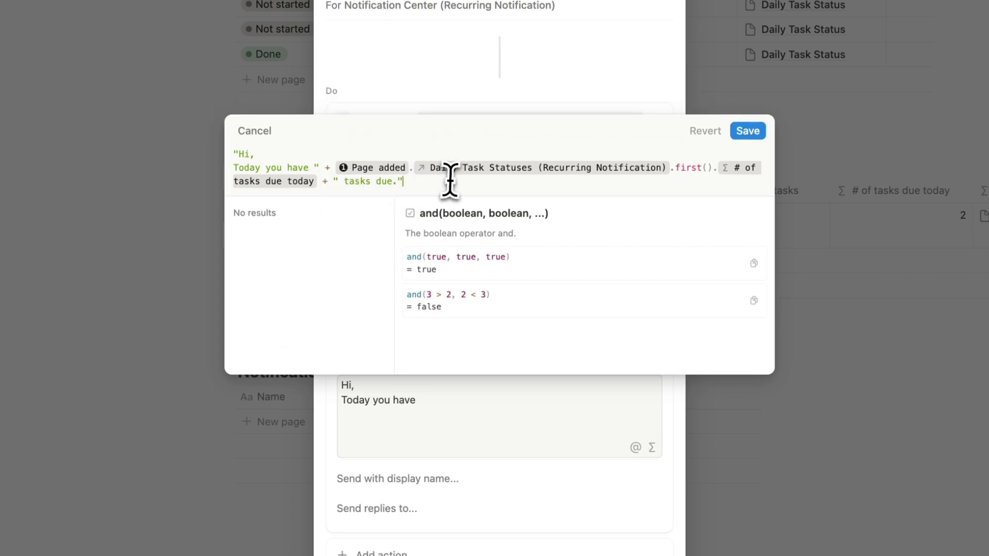
pyautogui.press('Left')
pyautogui.press('Left')
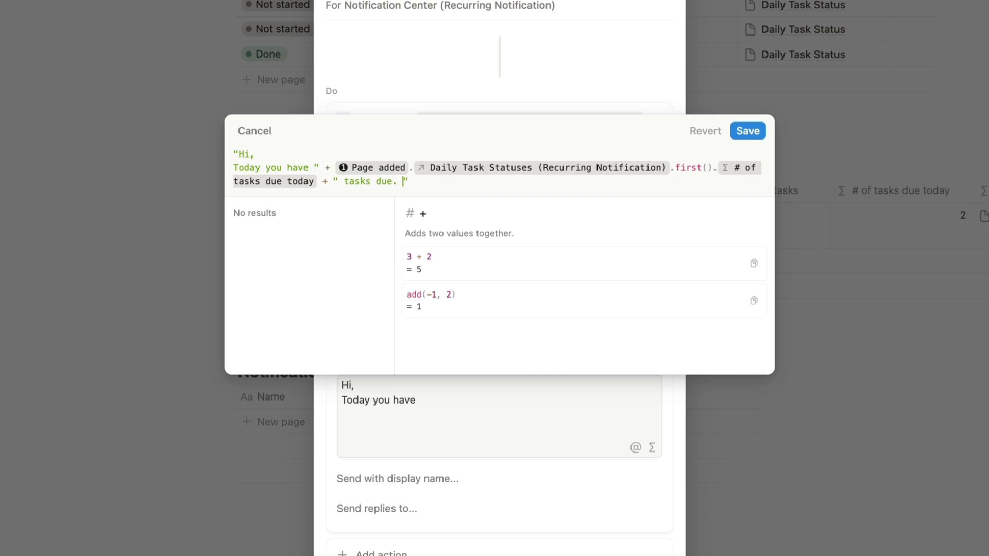
# Step: Add a separate paragraph reading "These tasks are: " to the message formula, followed by a plus operator
pyautogui.hotkey('shift', 'Return')
pyautogui.hotkey('shift', 'Return')
pyautogui.write('These tasks are: "')
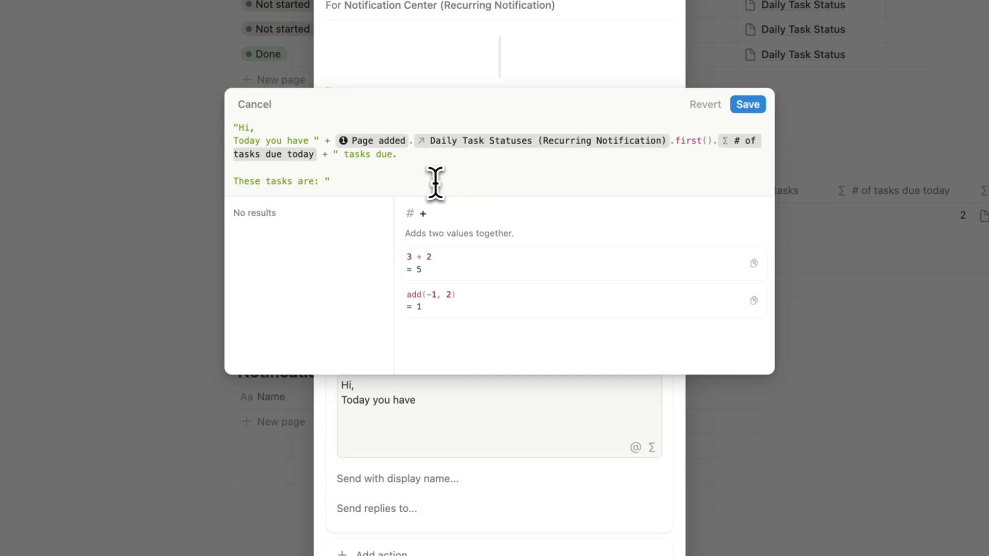
pyautogui.click(376, 184)
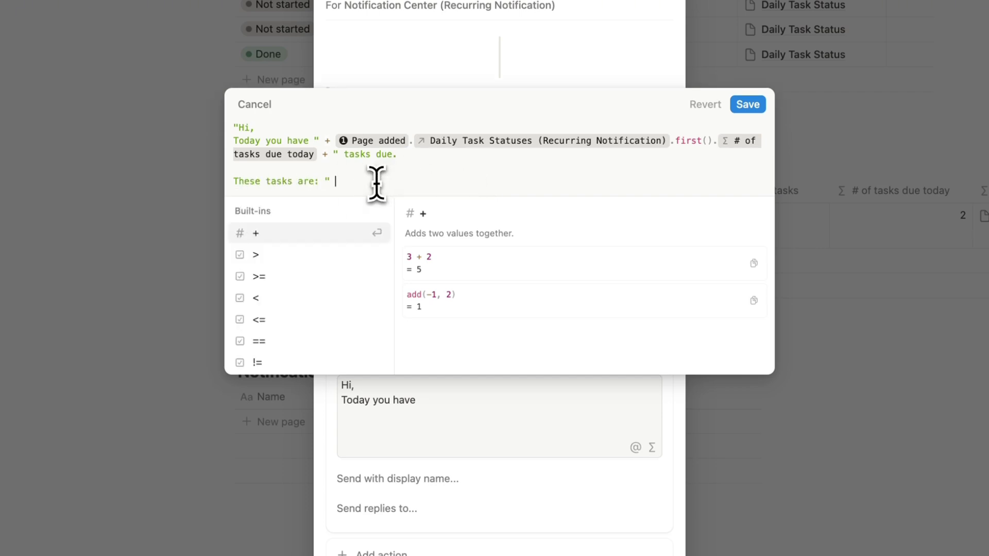
pyautogui.press('Left')
pyautogui.press('Right')
pyautogui.write('+')
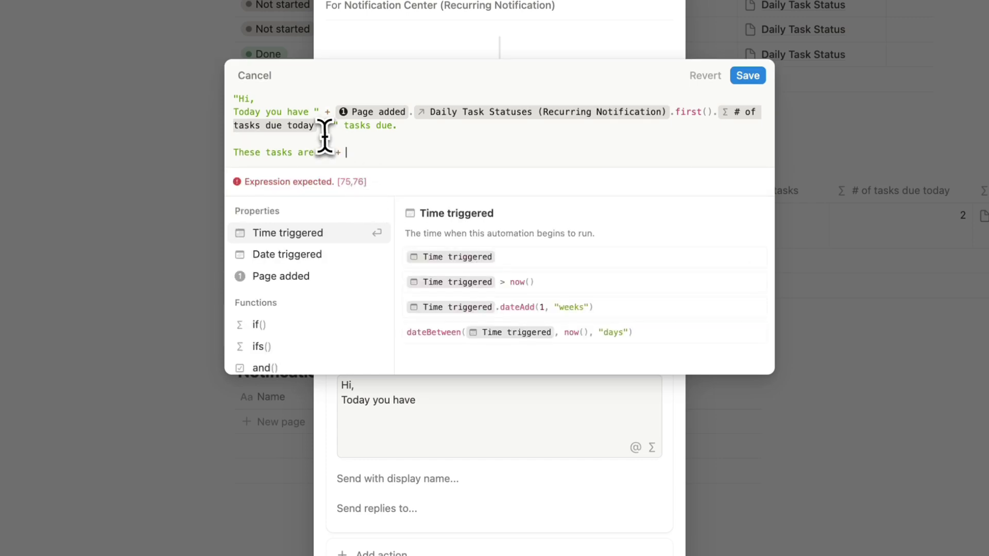
# Step: Complete the "These tasks are" line with tasks due today from the added page's first Daily Task Statuses (Recurring Notification) entry
pyautogui.write('Page added.Daily Task Statuses (Recurring Notification).first().# of tasks due today')
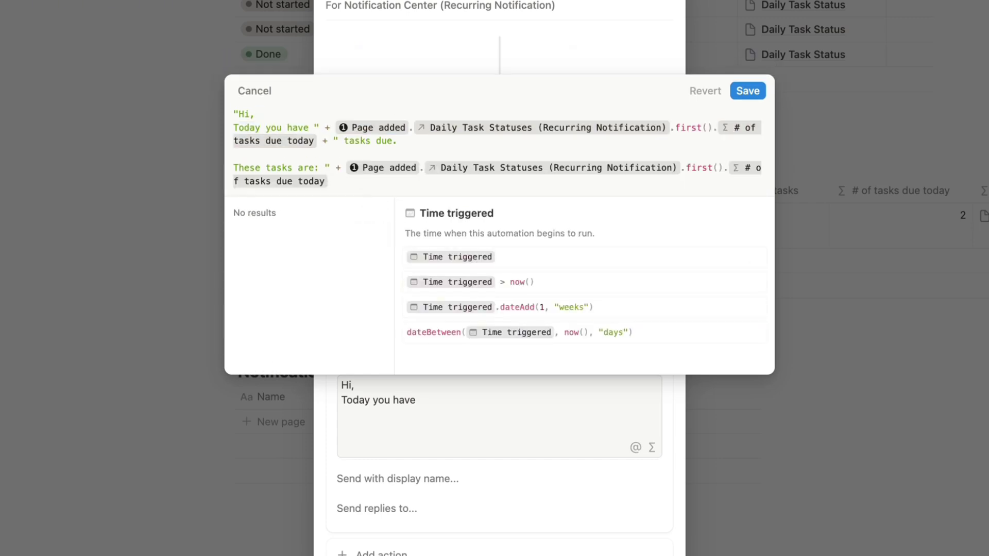
pyautogui.press('BackSpace')
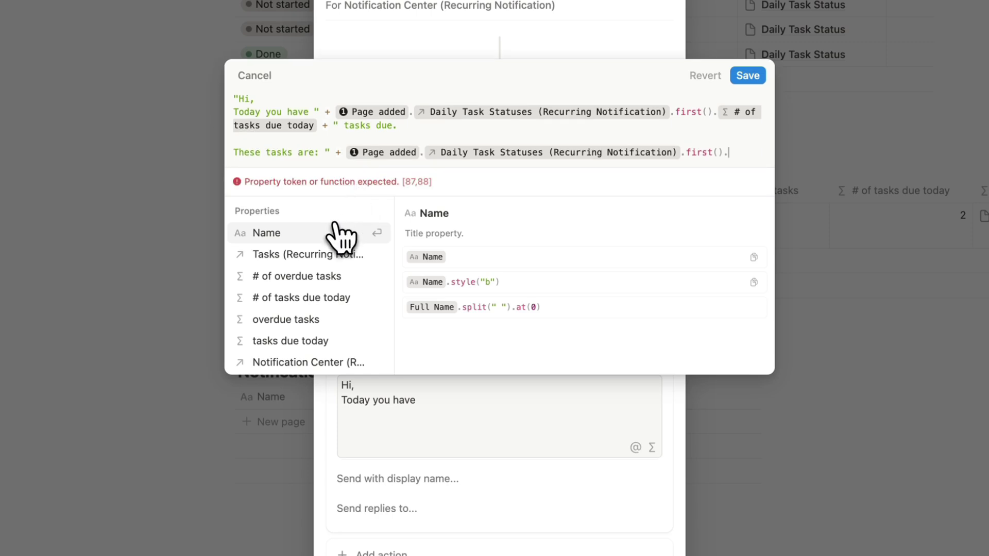
pyautogui.scroll(-2, 322, 255)
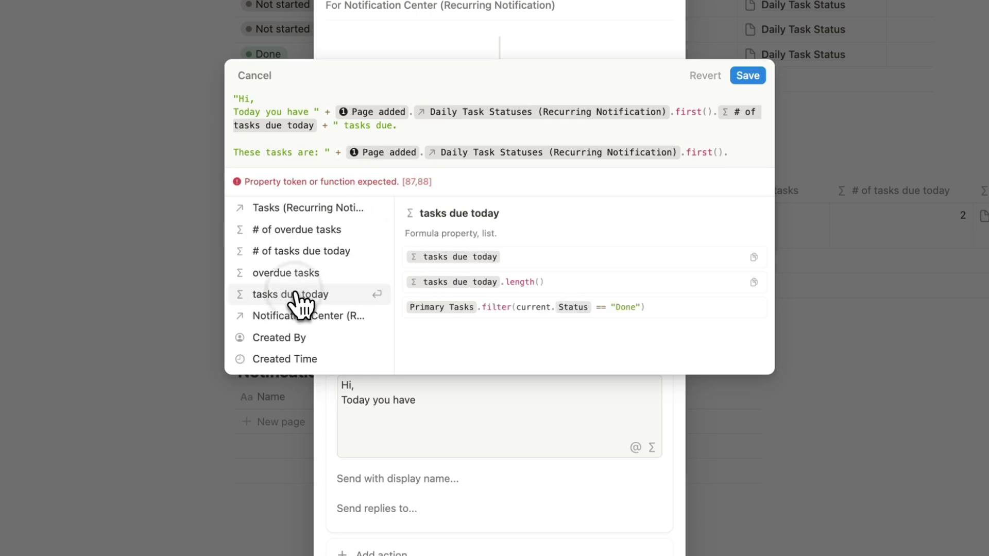
pyautogui.click(289, 290)
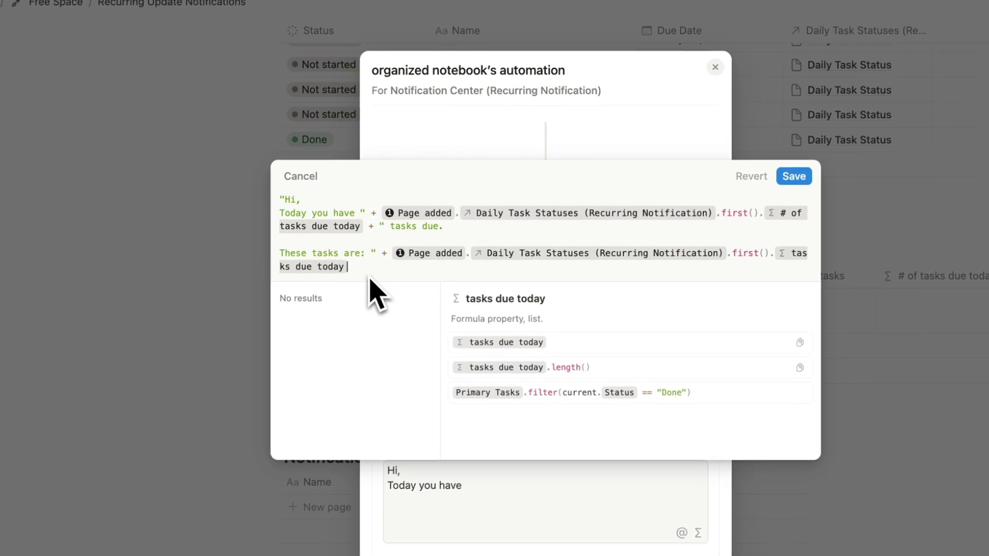
# Step: Append a separate paragraph reading "You have " to the message formula, followed by a plus operator
pyautogui.write('+ ')
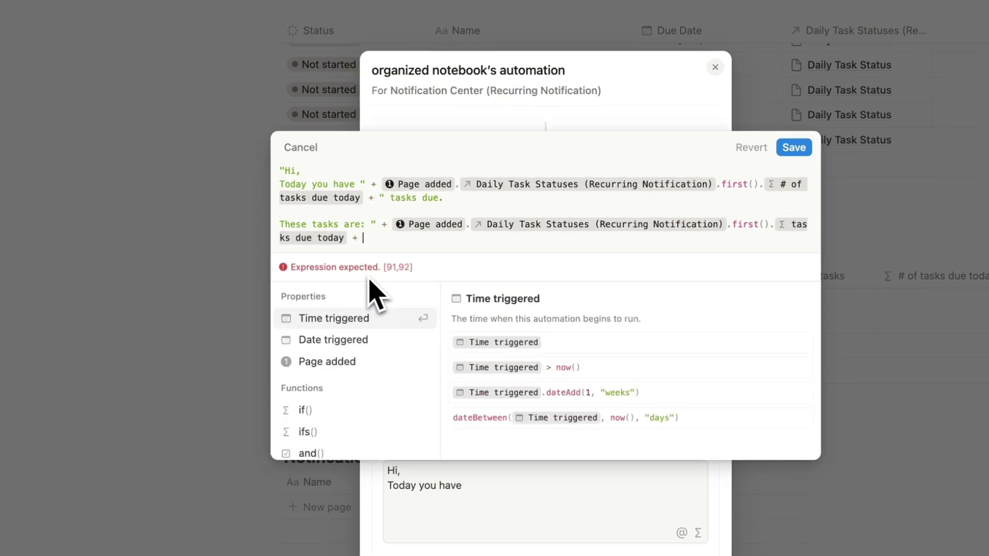
pyautogui.write('""')
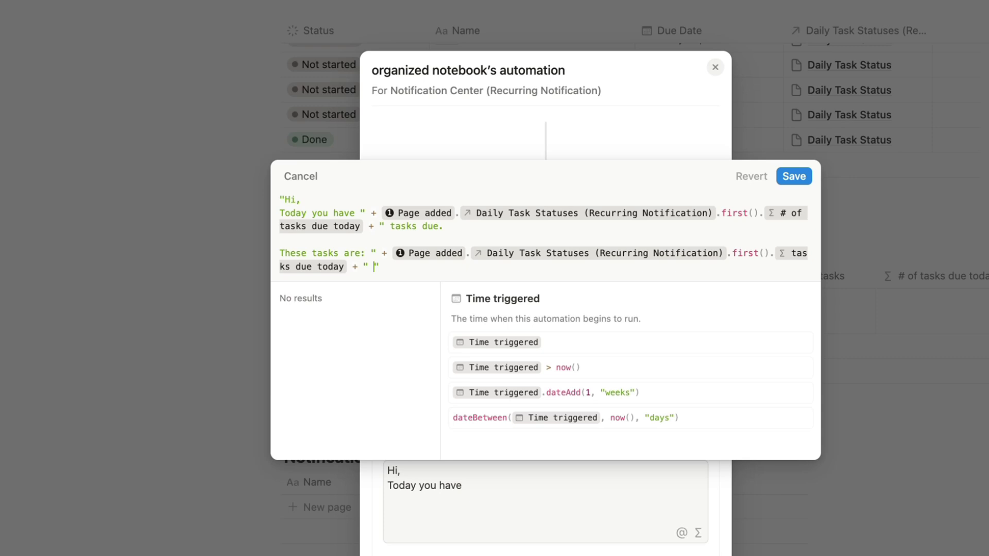
pyautogui.hotkey('shift', 'Return')
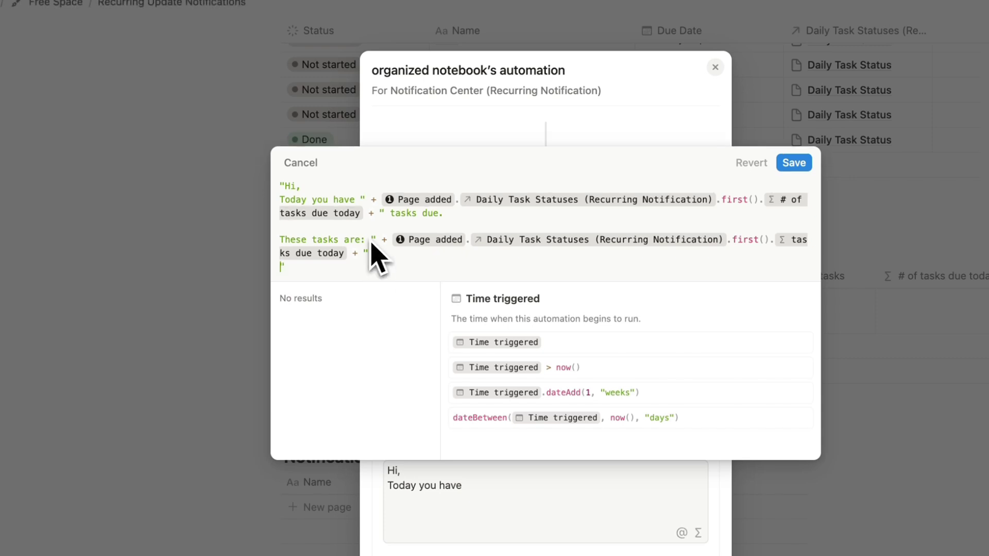
pyautogui.hotkey('shift', 'Return')
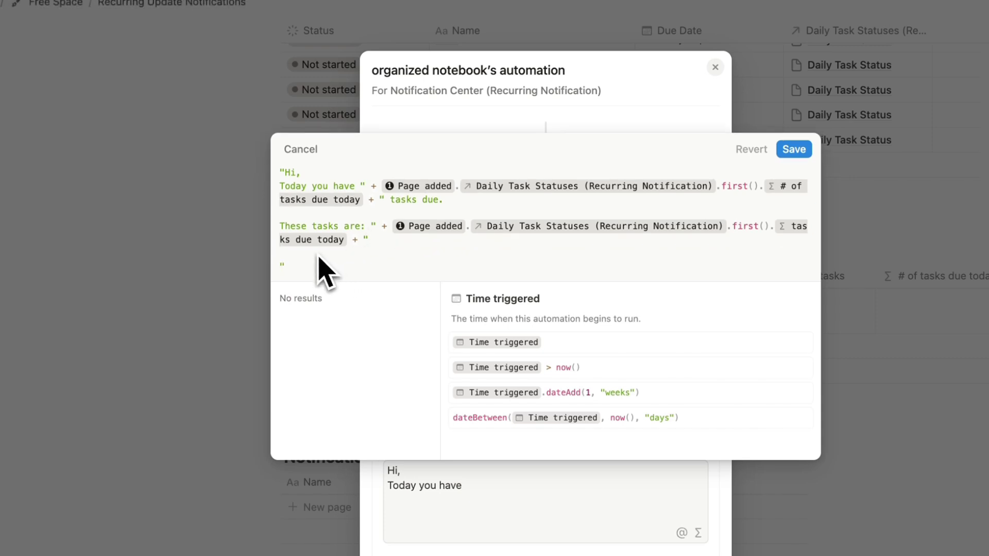
pyautogui.write('You have')
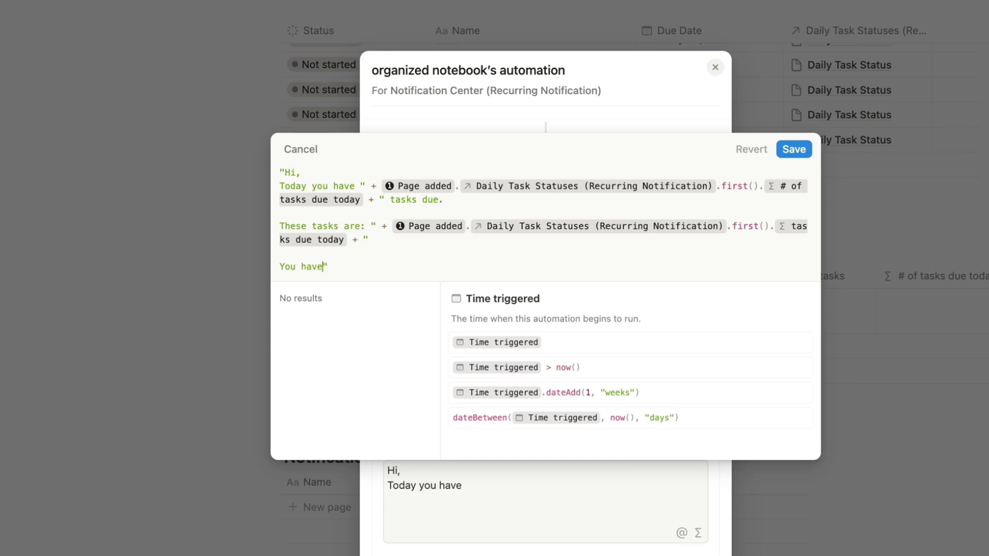
pyautogui.write(' " +')
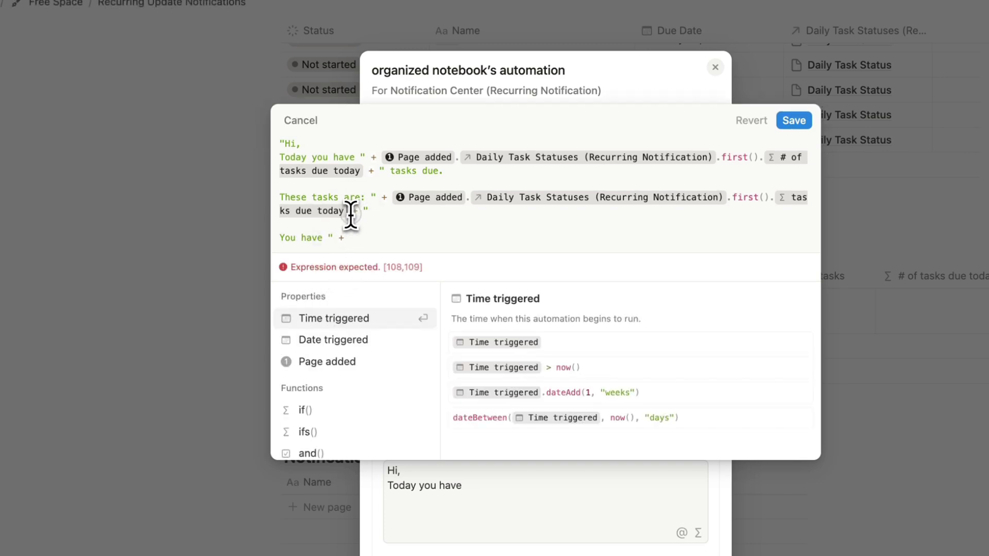
# Step: Complete the "You have" line with # of overdue tasks from the added page's first Daily Task Statuses (Recurring Notification) entry, plus " tasks."
pyautogui.moveTo(404, 198); pyautogui.dragTo(361, 238)
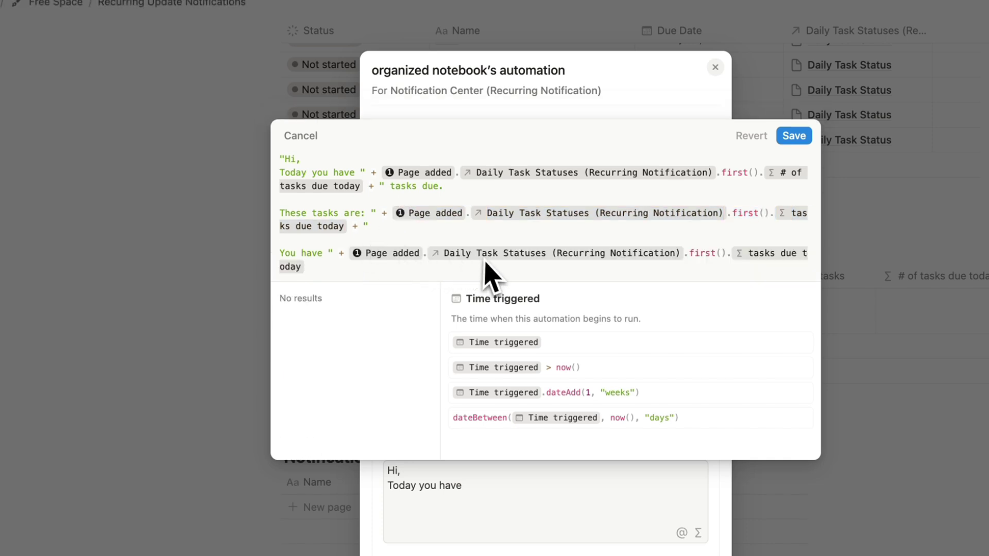
pyautogui.press('BackSpace')
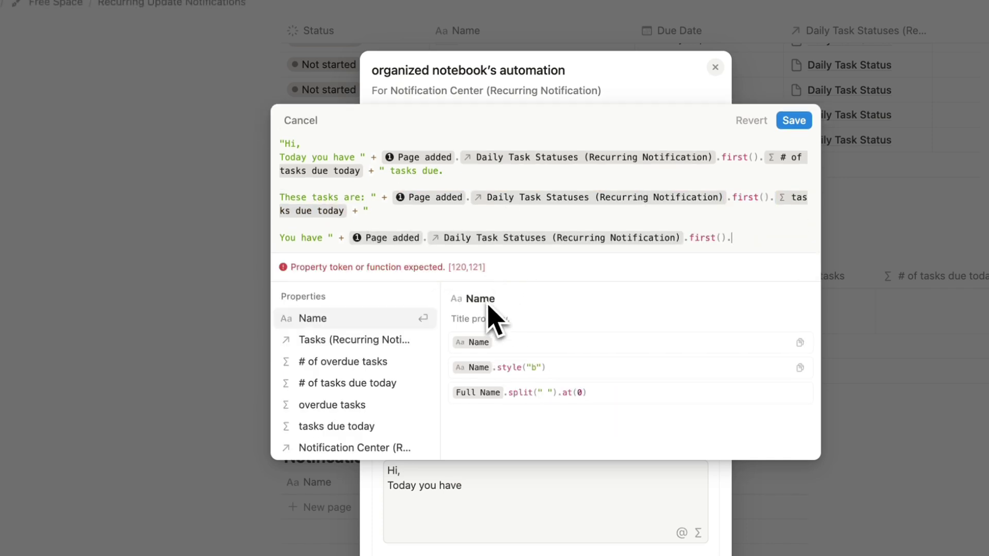
pyautogui.click(373, 362)
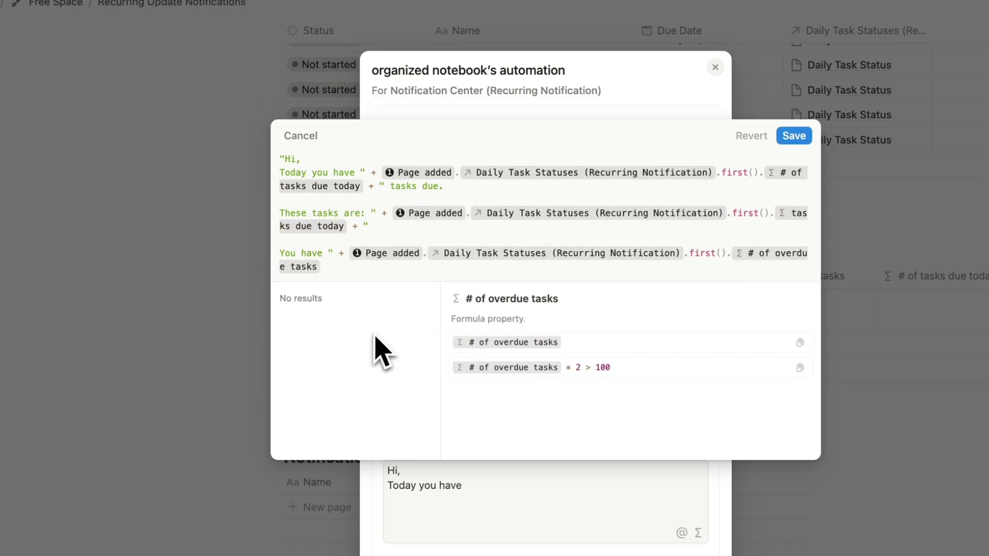
pyautogui.write('+ " tasks')
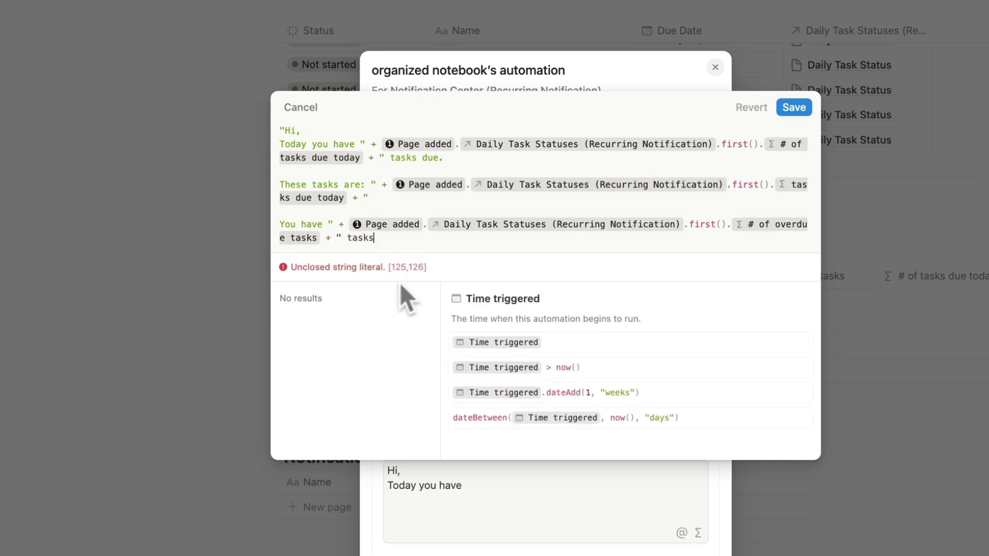
pyautogui.write('.')
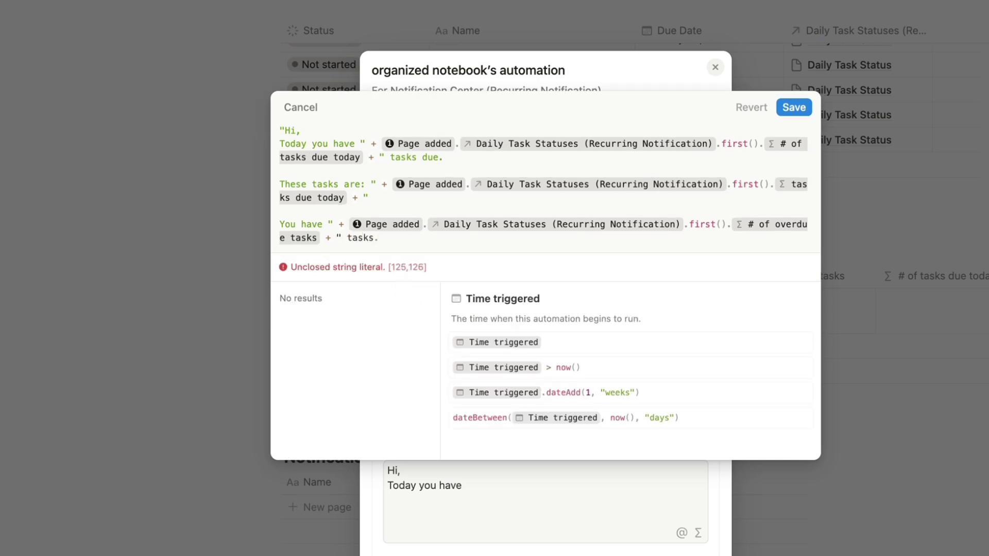
# Step: Add a new paragraph reading "These are: " to the message formula, without a stray opening quote, followed by a plus operator
pyautogui.hotkey('shift', 'Return')
pyautogui.hotkey('shift', 'Return')
pyautogui.write('"These are')
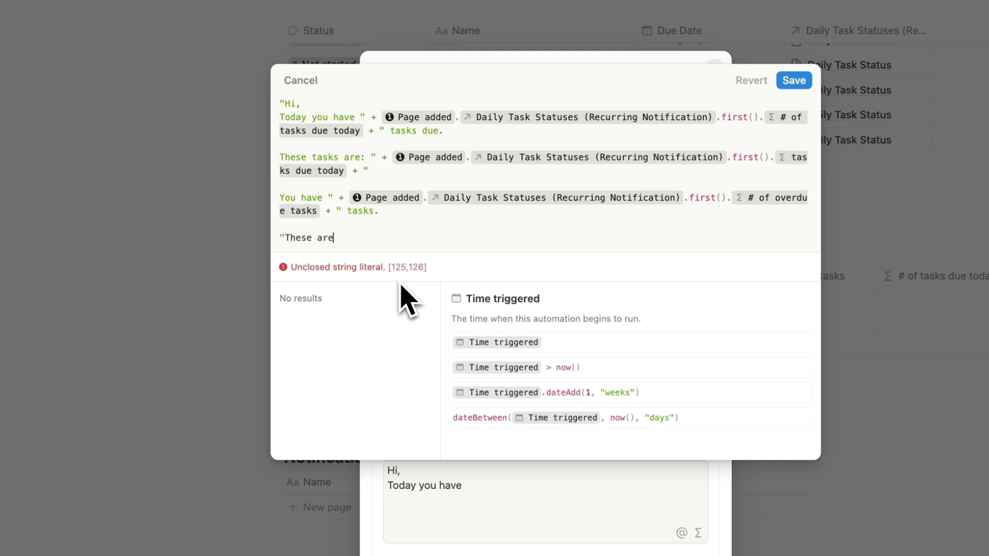
pyautogui.write(':')
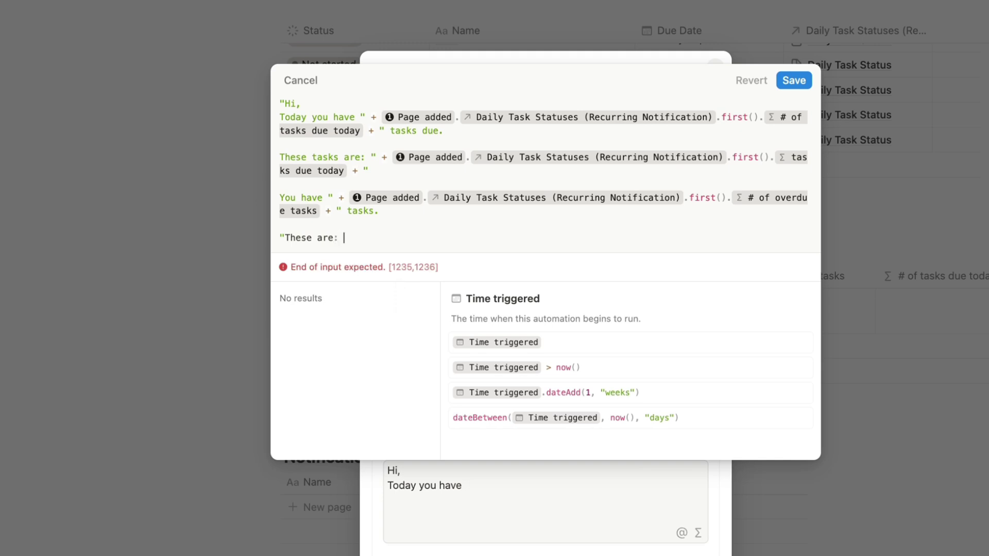
pyautogui.write(' " +')
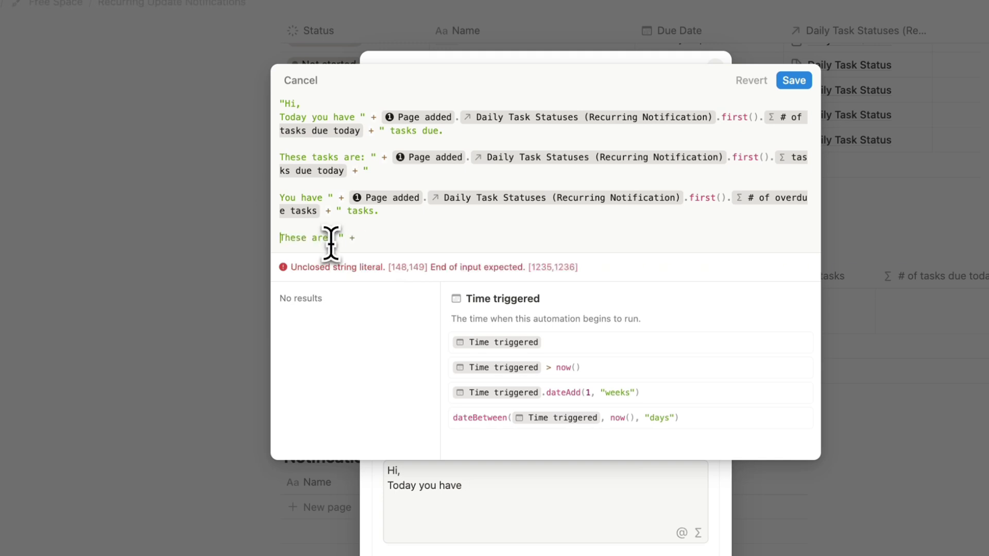
pyautogui.press('super+Left')
pyautogui.press('Delete')
pyautogui.press('super+Right')
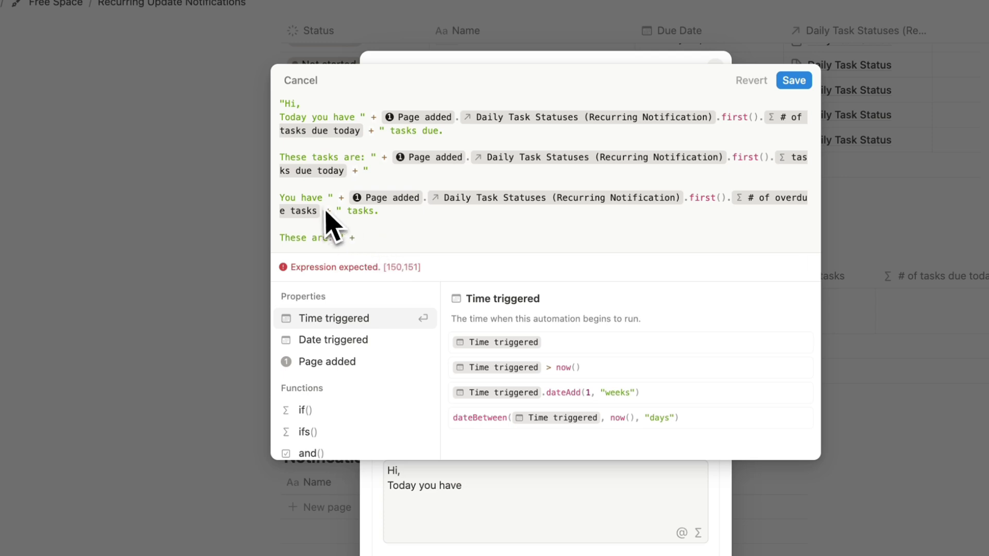
# Step: Complete the "These are" line with overdue tasks from the added page's first Daily Task Statuses (Recurring Notification) entry
pyautogui.write('Page added.Daily Task Statuses (Recurring Notification).first().tasks due today')
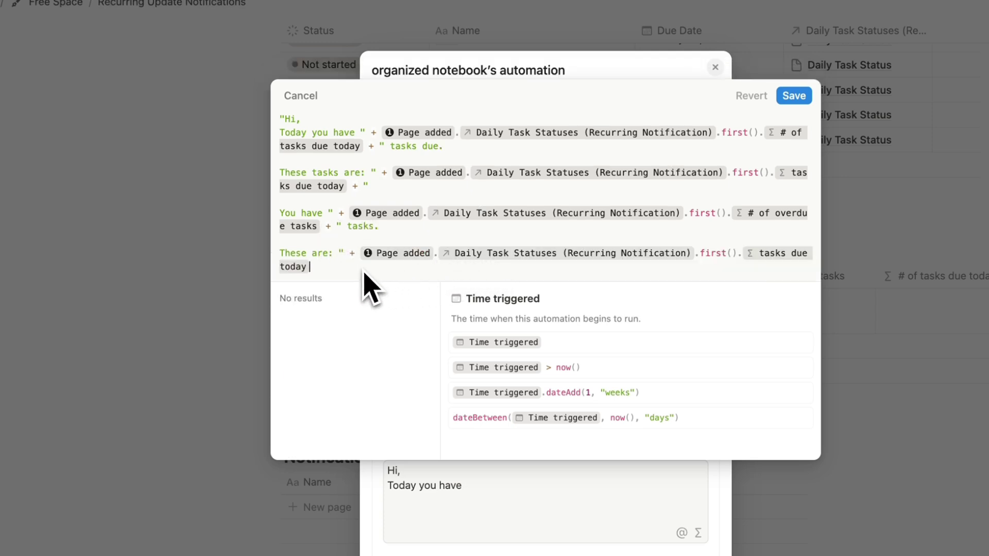
pyautogui.press('BackSpace')
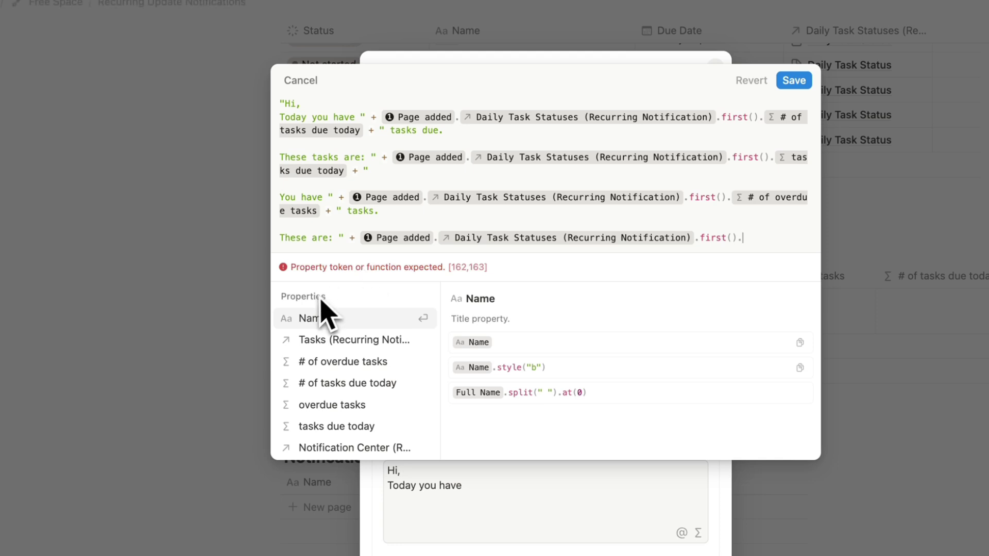
pyautogui.scroll(-3, 363, 394)
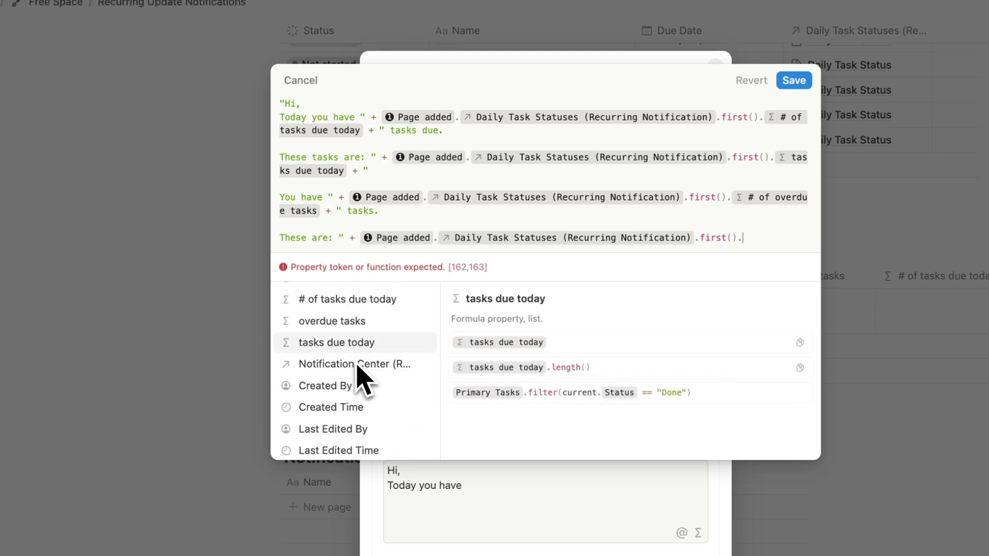
pyautogui.click(349, 328)
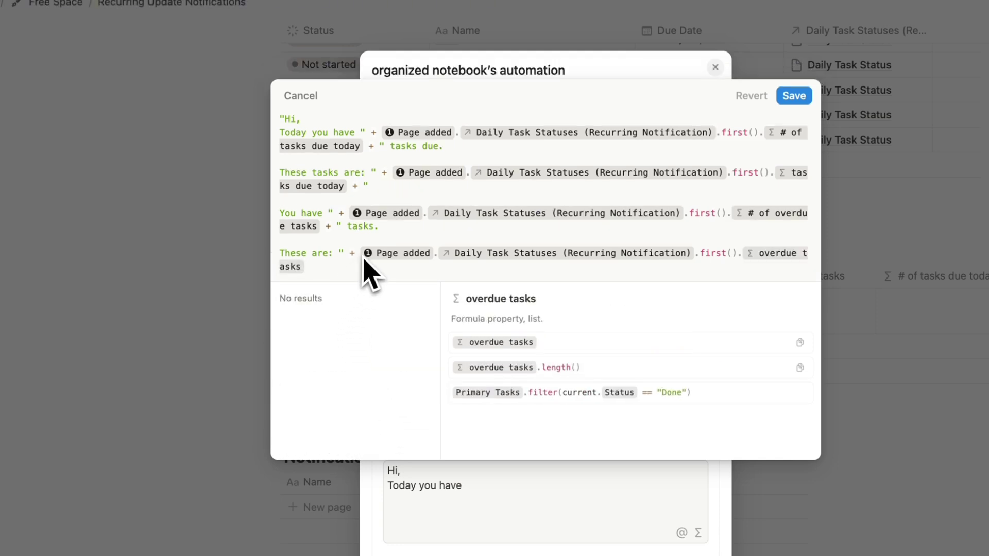
# Step: Append the closing paragraph "Make sure to check in to these and hope you have a nice day!" and save the message formula
pyautogui.write('+')
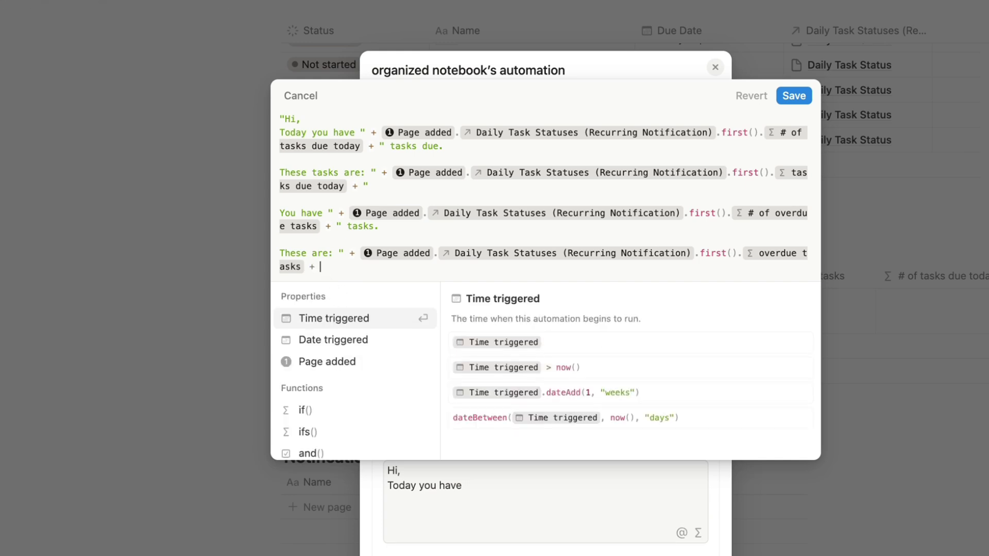
pyautogui.write(' ""')
pyautogui.hotkey('shift', 'Return')
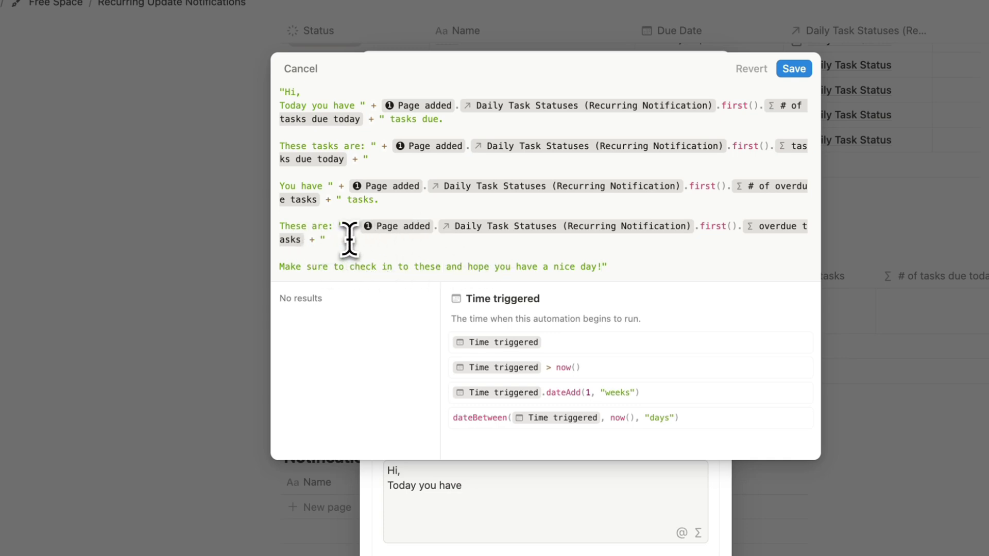
pyautogui.click(627, 268)
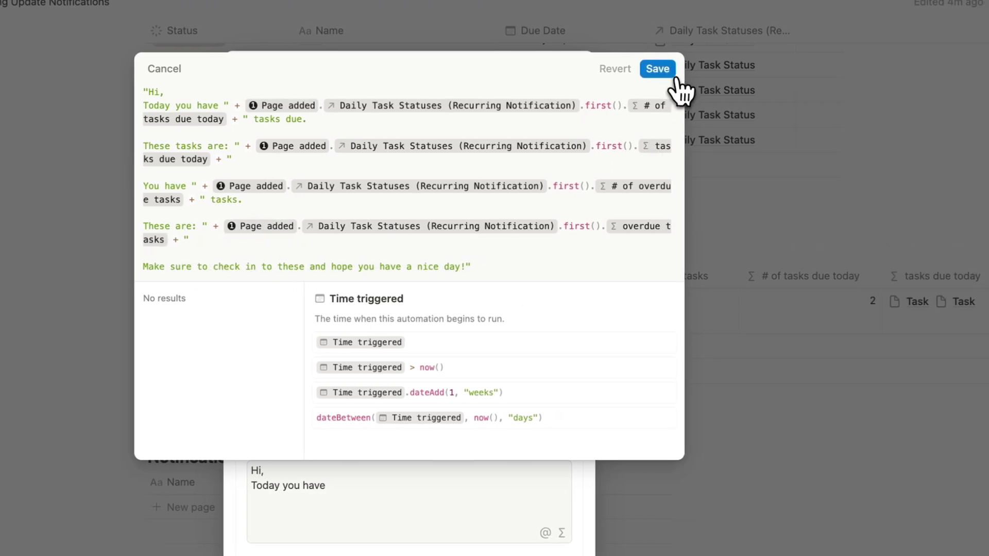
pyautogui.click(794, 68)
# Step: Set the start date of the automation's daily trigger to today, February 12, 2025
pyautogui.scroll(-3, 541, 443)
pyautogui.scroll(-3, 539, 430)
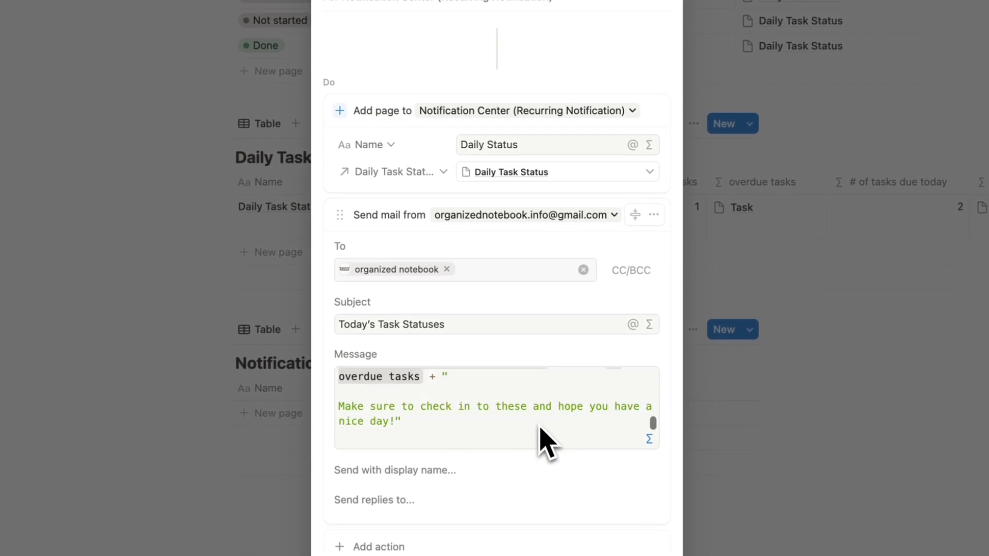
pyautogui.scroll(6, 539, 429)
pyautogui.scroll(3, 539, 430)
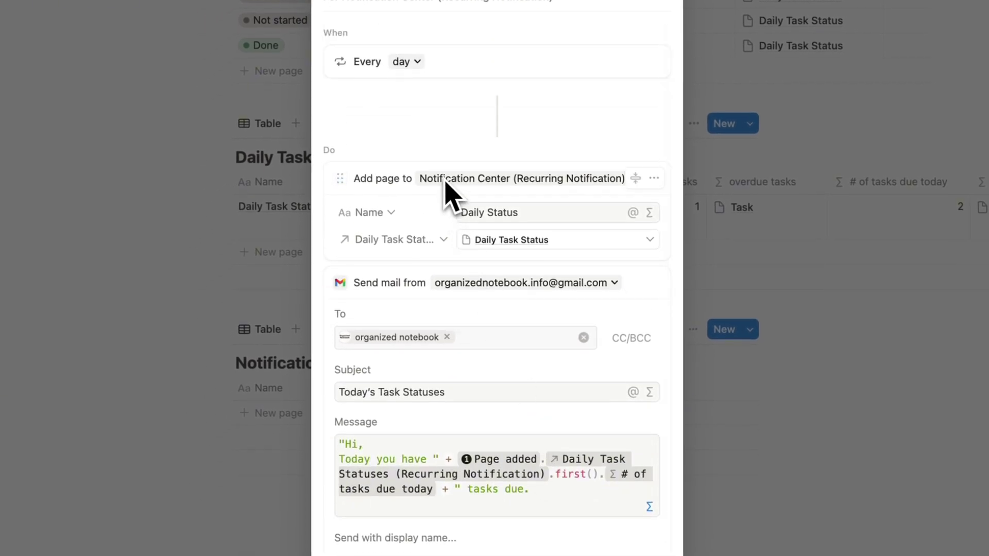
pyautogui.click(401, 102)
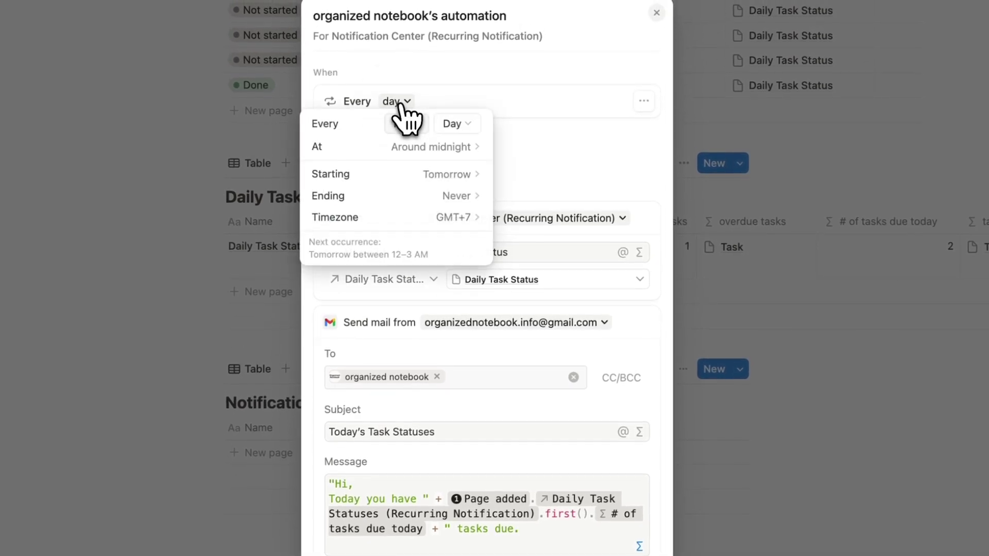
pyautogui.moveTo(472, 173)
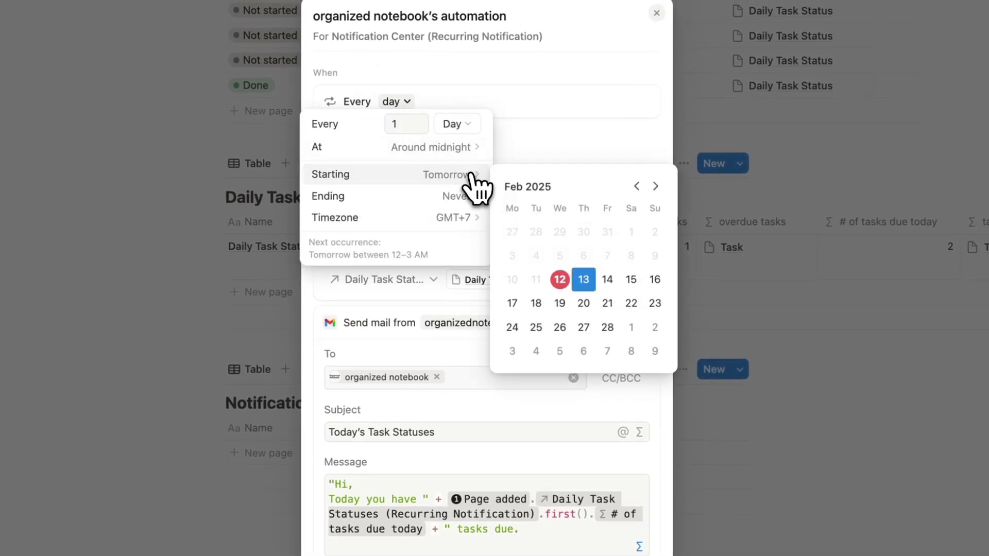
pyautogui.click(560, 280)
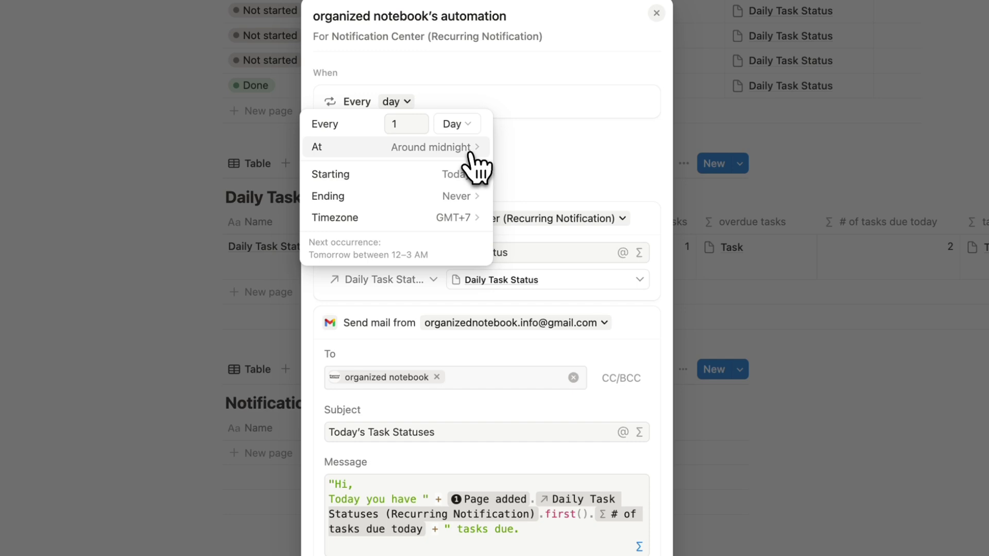
# Step: Choose a specific time of day for the automation's daily trigger and finish its schedule settings
pyautogui.moveTo(470, 154)
pyautogui.scroll(-3, 556, 278)
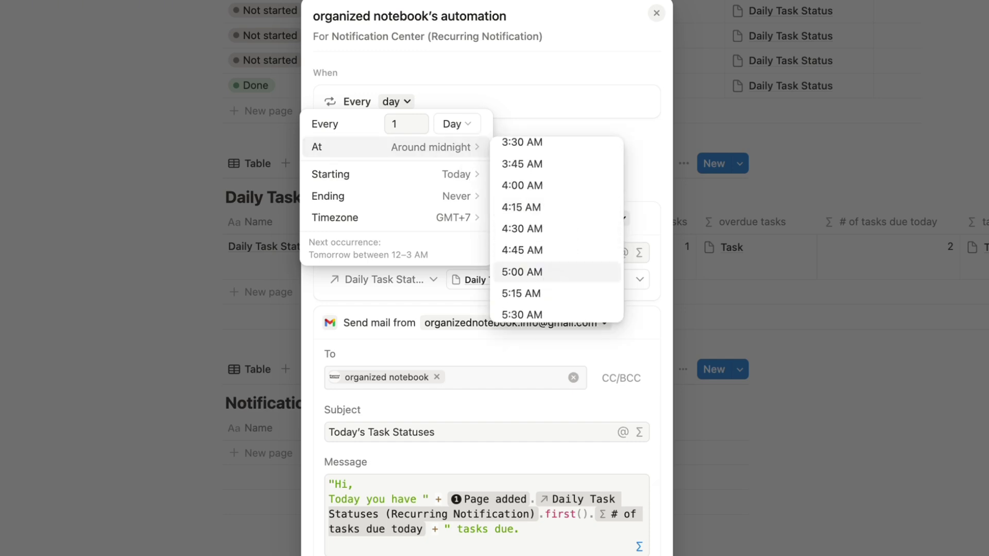
pyautogui.scroll(-15, 538, 278)
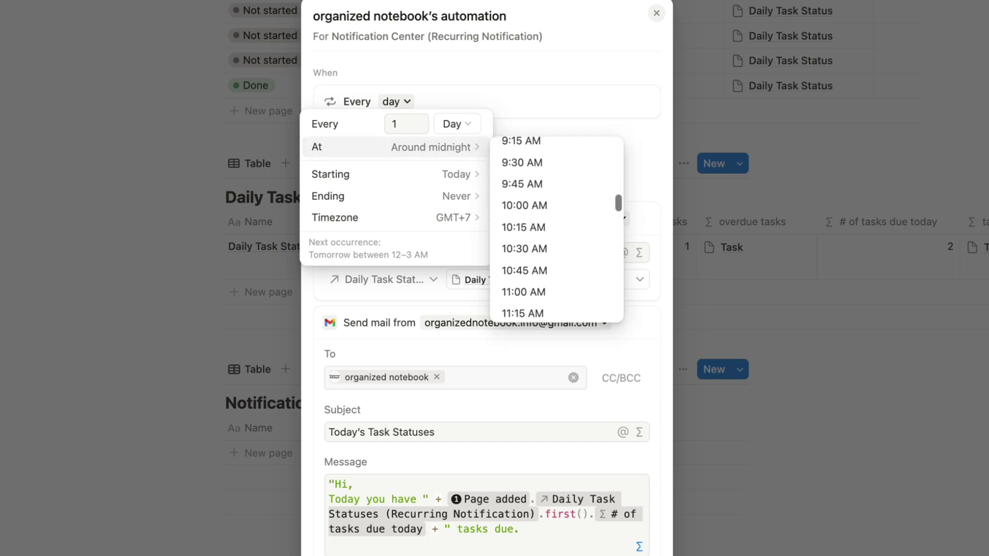
pyautogui.click(538, 279)
pyautogui.click(533, 170)
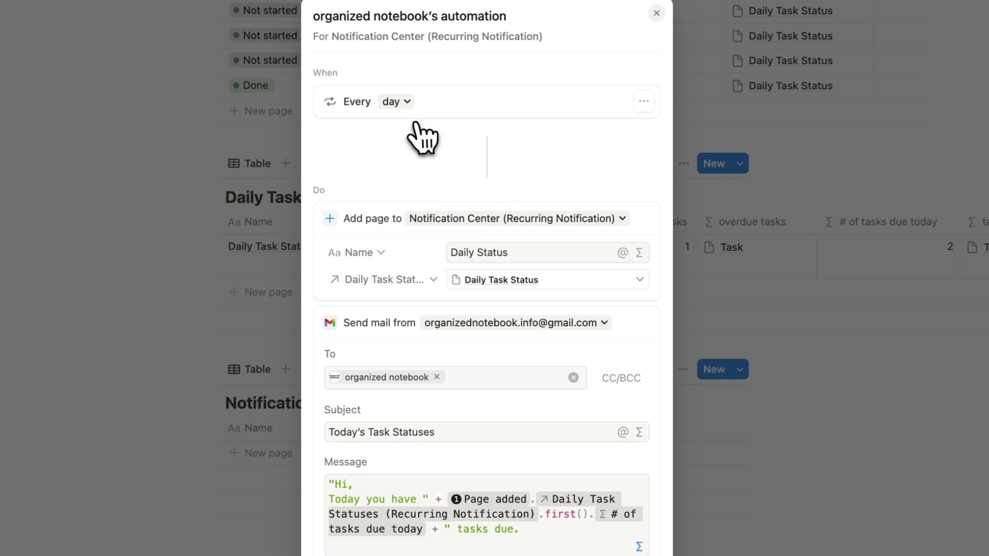
pyautogui.click(404, 101)
pyautogui.click(536, 165)
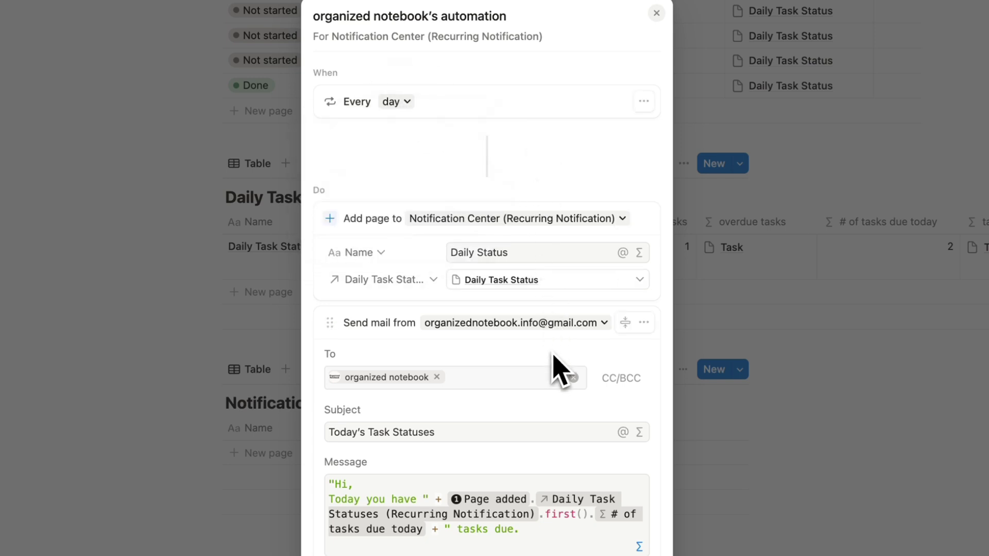
pyautogui.click(577, 460)
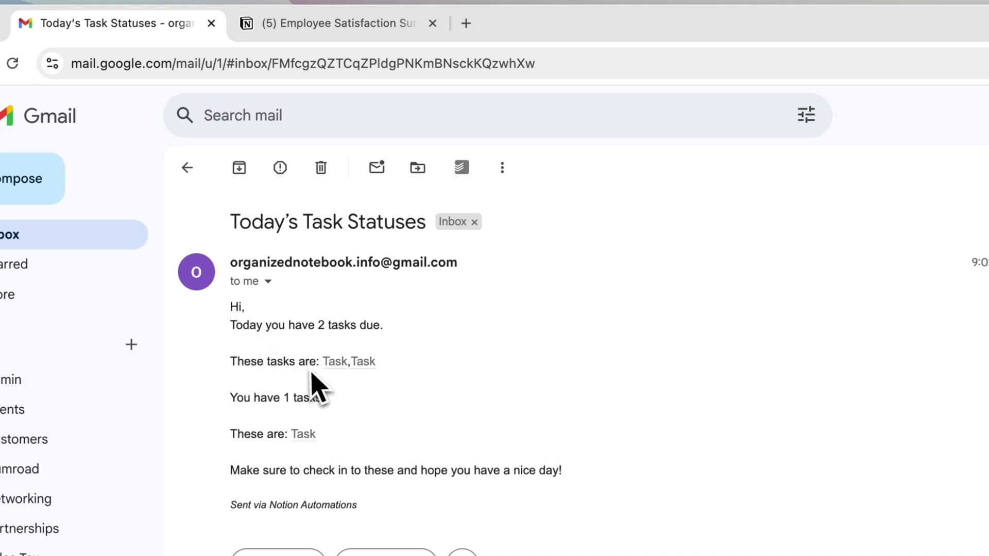
# Step: In the Today's Task Statuses email in Gmail, open the first due task and the overdue task to check their details, returning to the email
pyautogui.click(337, 364)
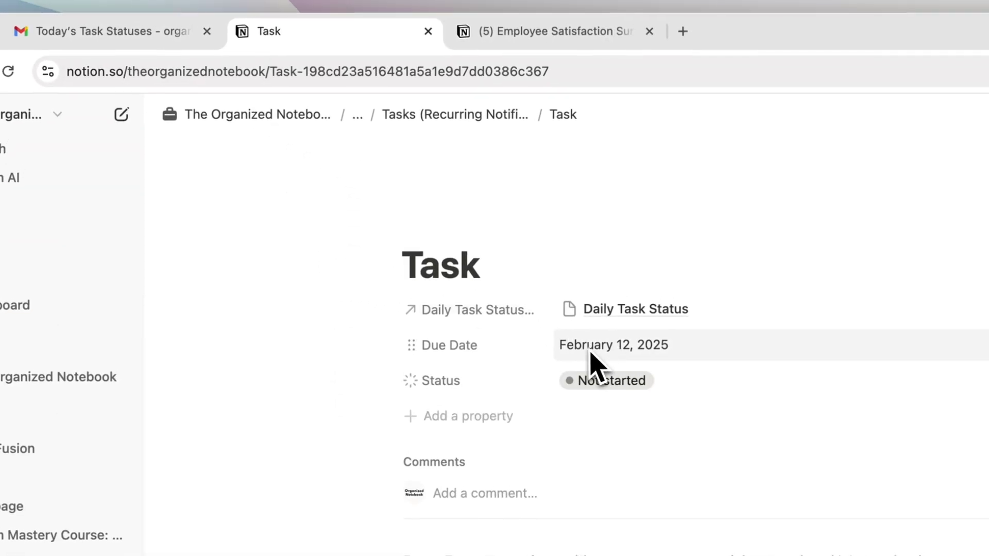
pyautogui.click(117, 26)
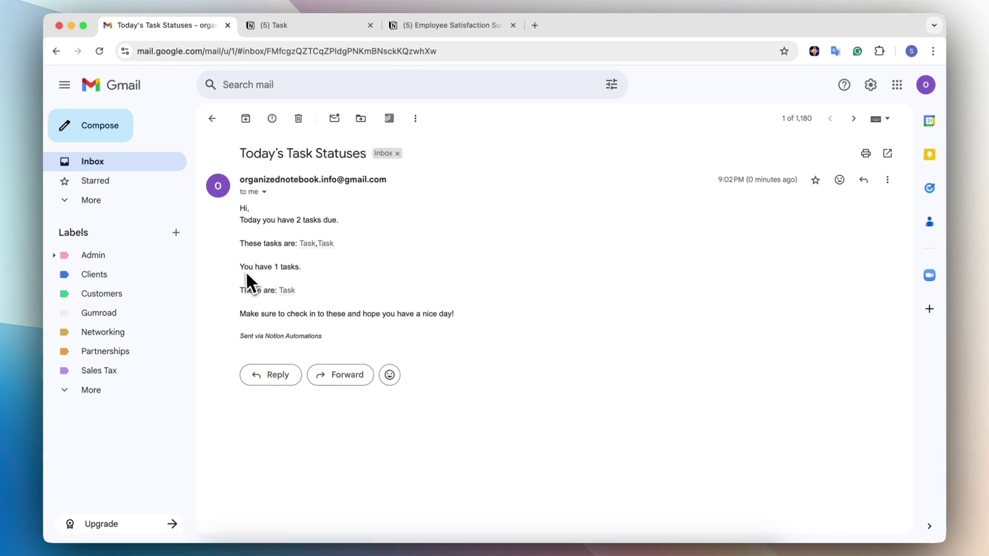
pyautogui.click(287, 290)
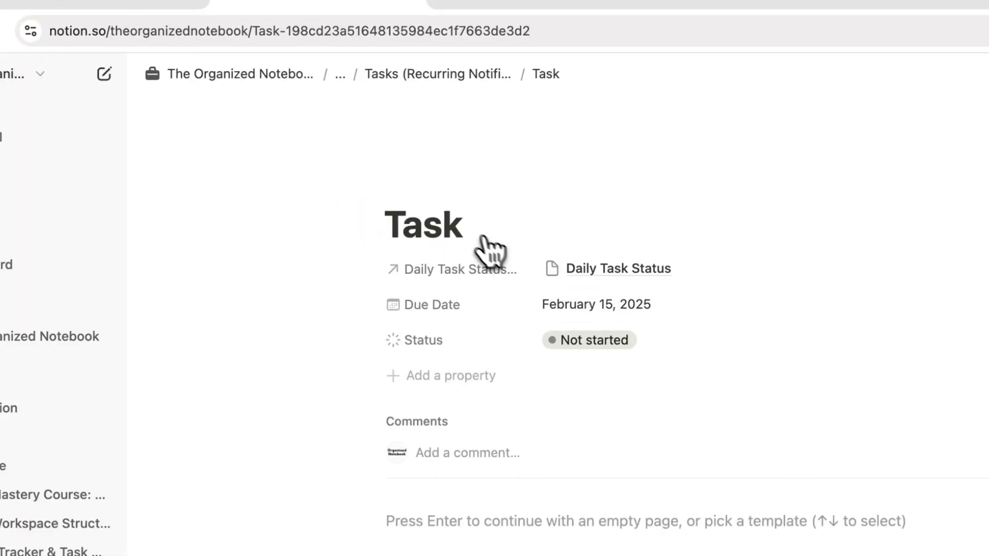
pyautogui.click(221, 15)
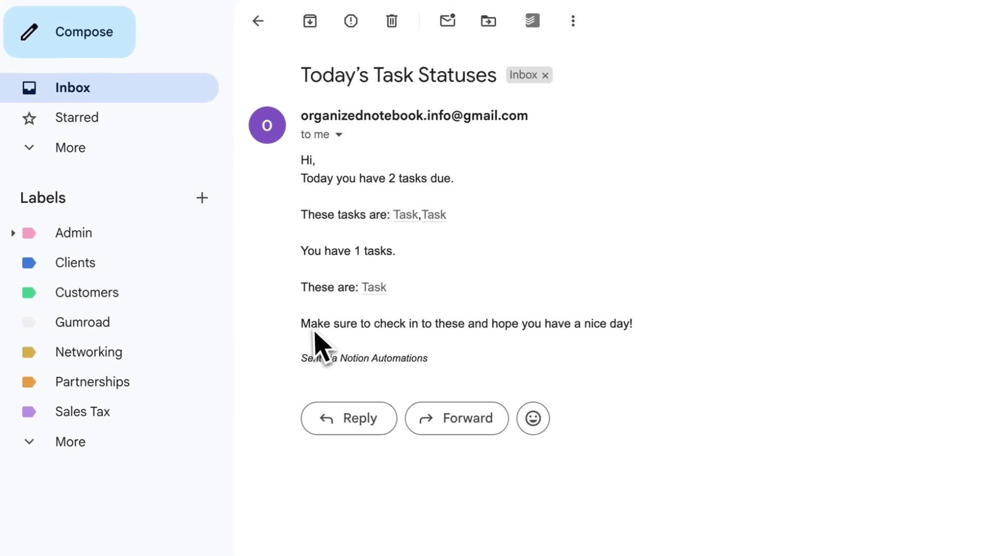